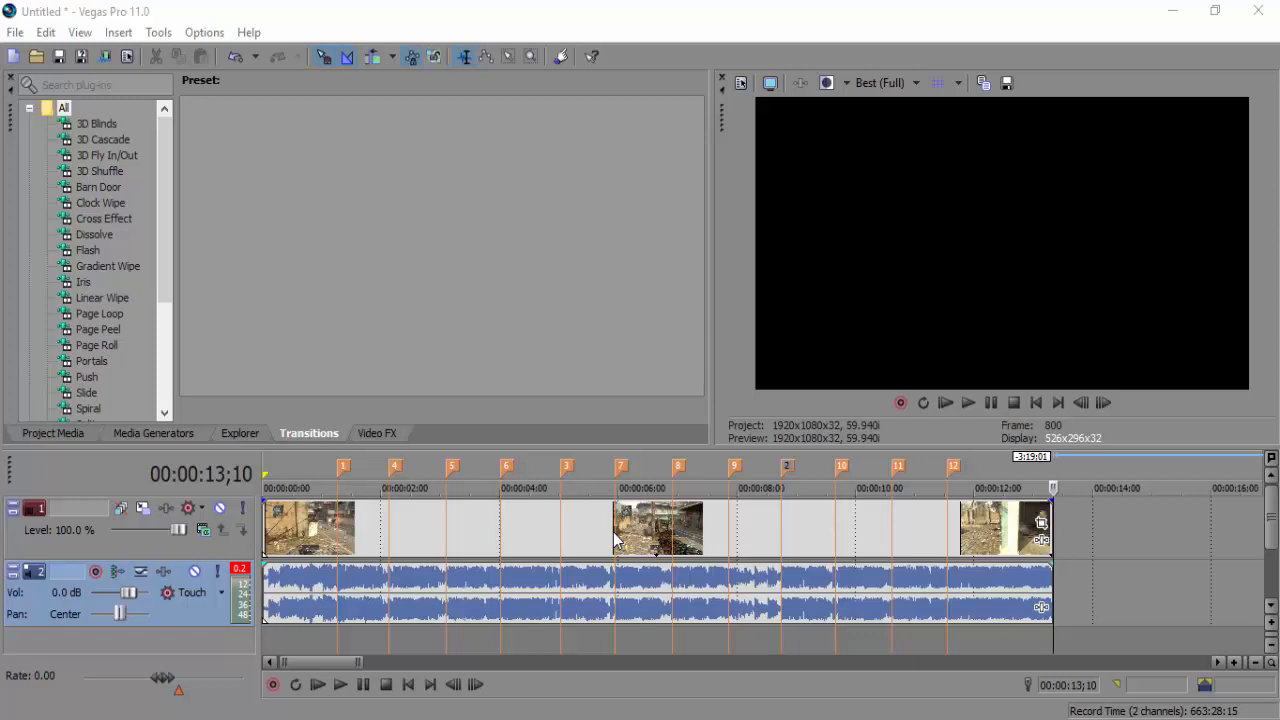
Scrub through the clip's frames across beat markers 1 to 7, ending at about 3;03
click(537, 523)
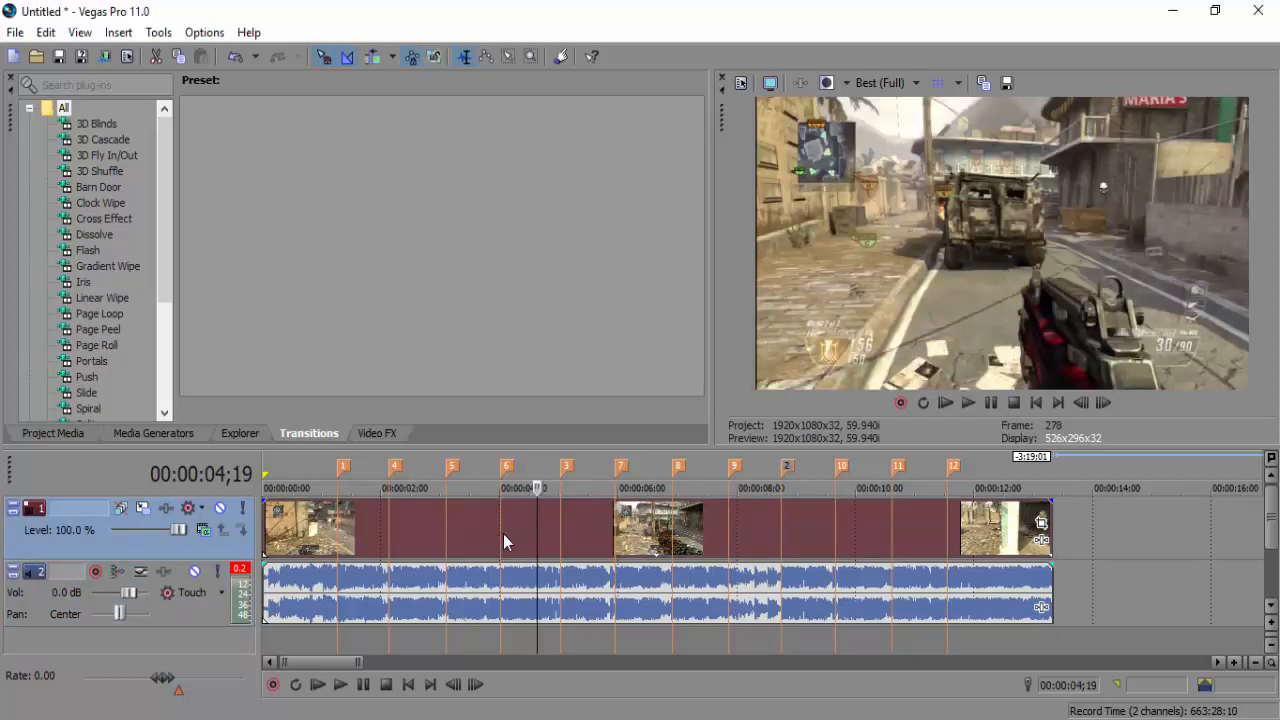
click(503, 534)
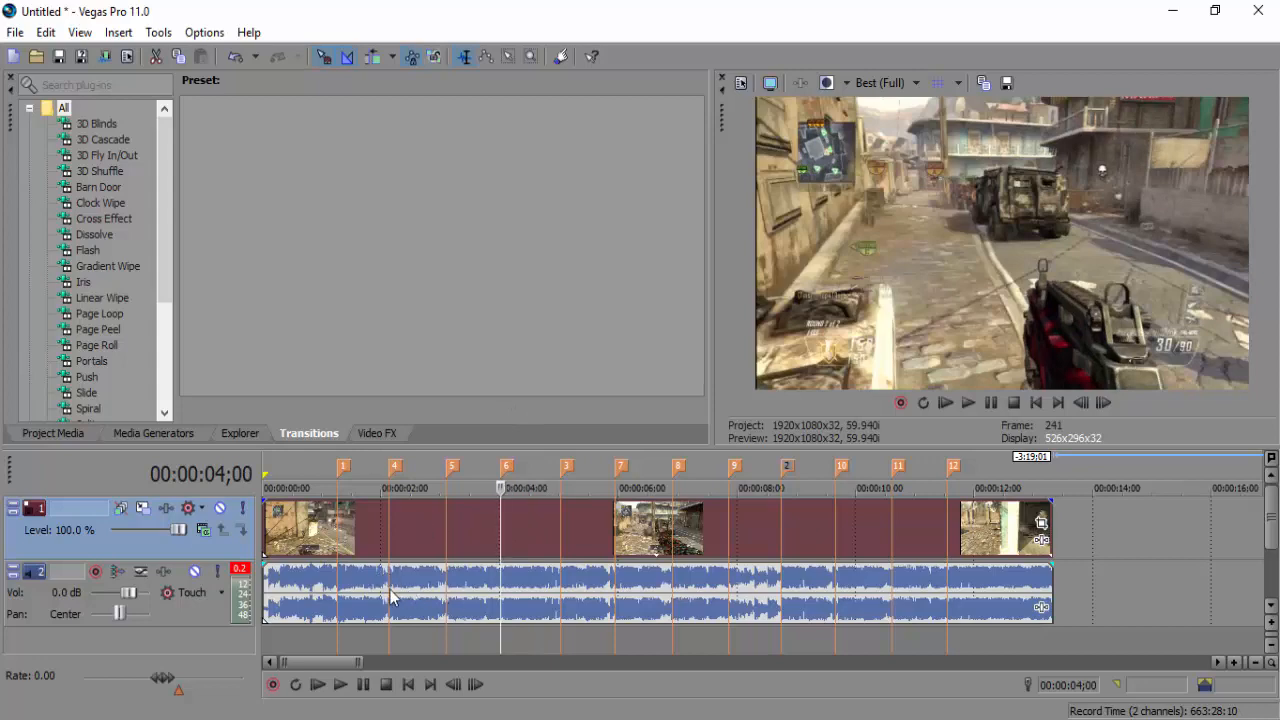
click(330, 600)
click(286, 603)
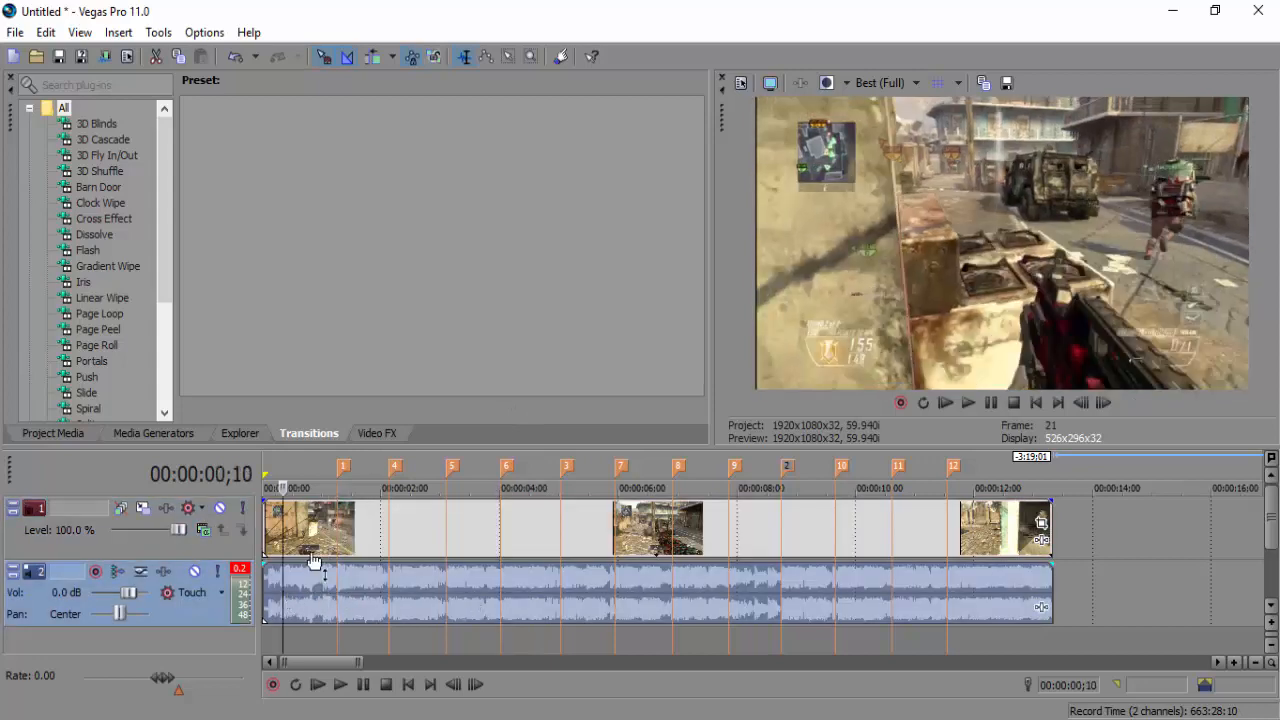
click(322, 537)
click(358, 532)
click(389, 530)
click(406, 530)
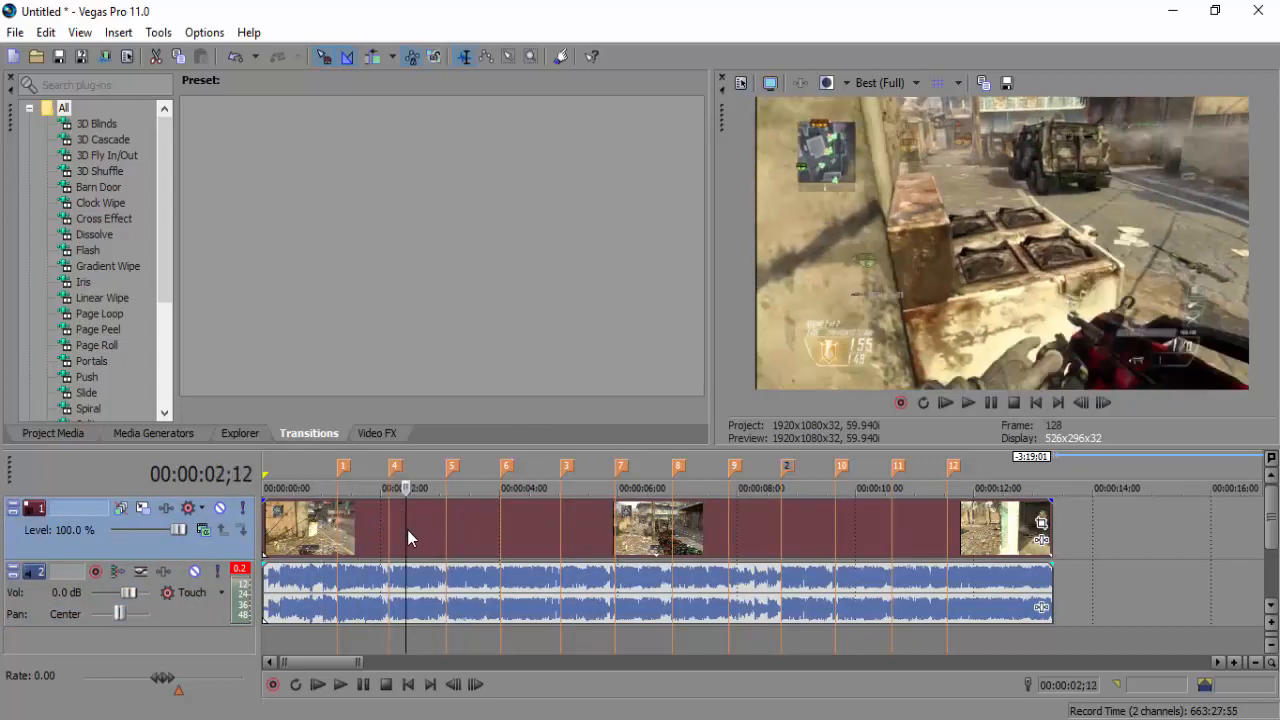
click(430, 529)
click(449, 529)
click(480, 531)
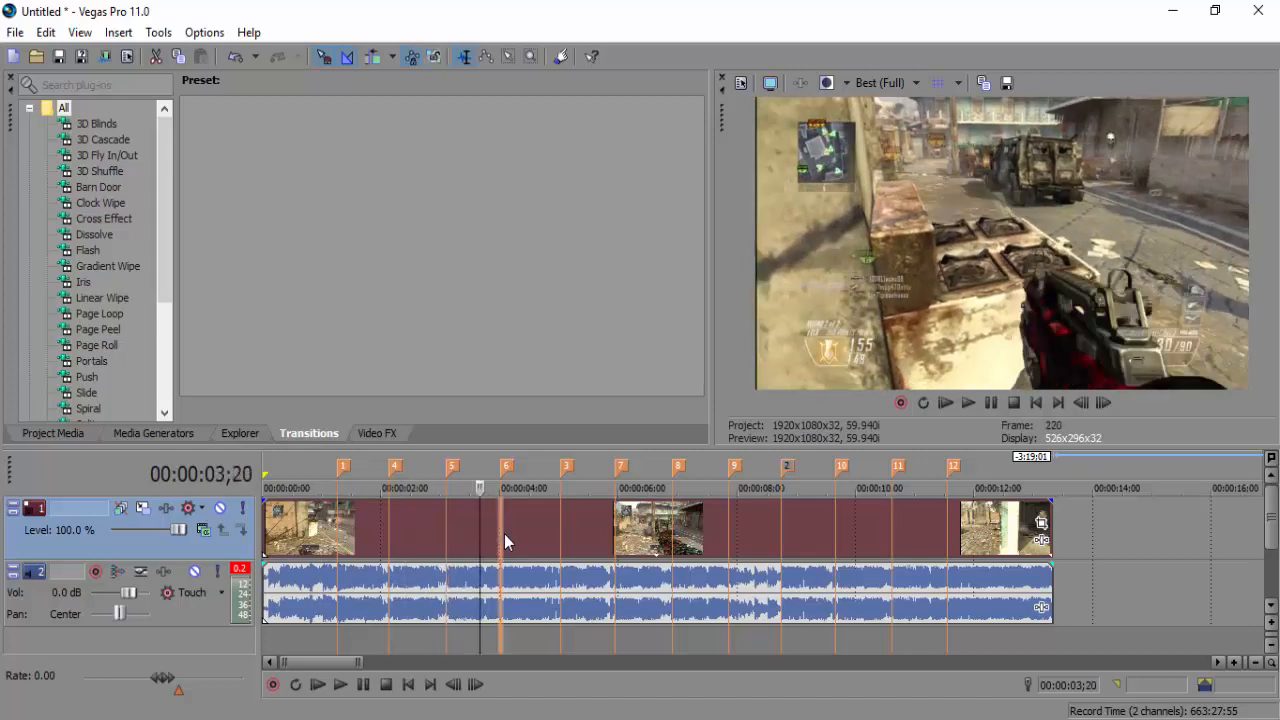
click(504, 534)
click(538, 534)
click(560, 532)
click(603, 534)
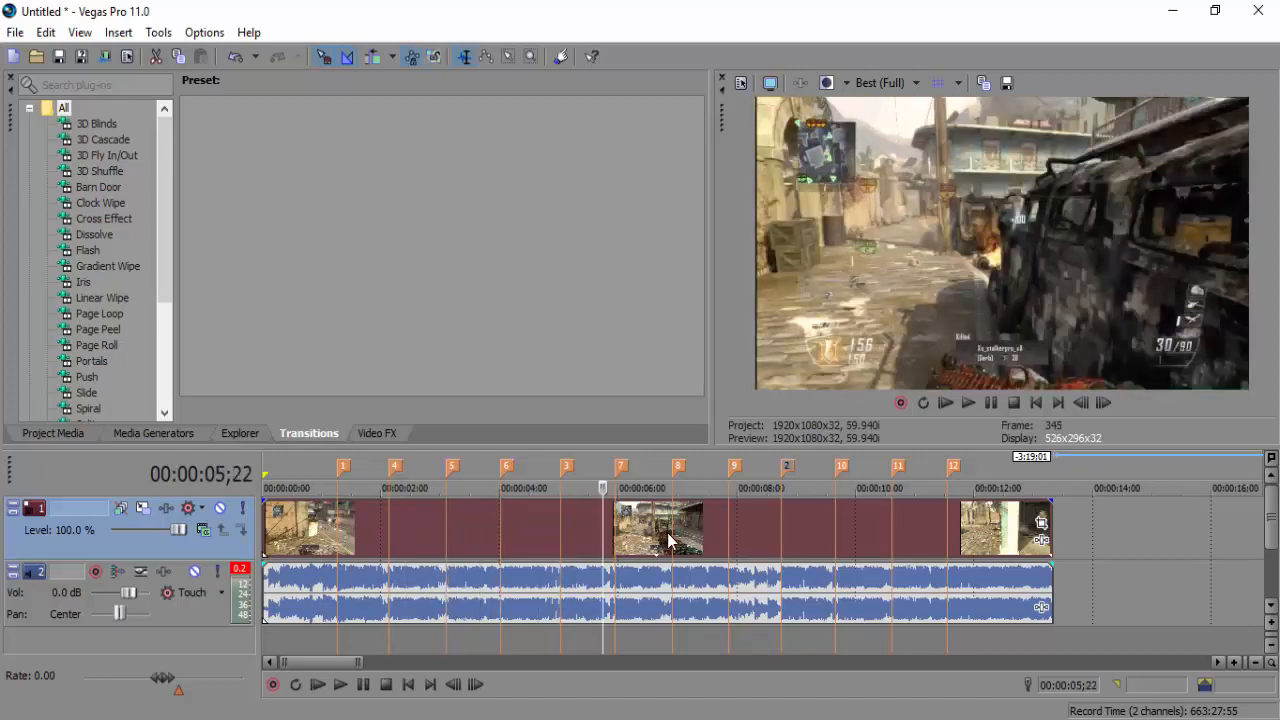
click(446, 521)
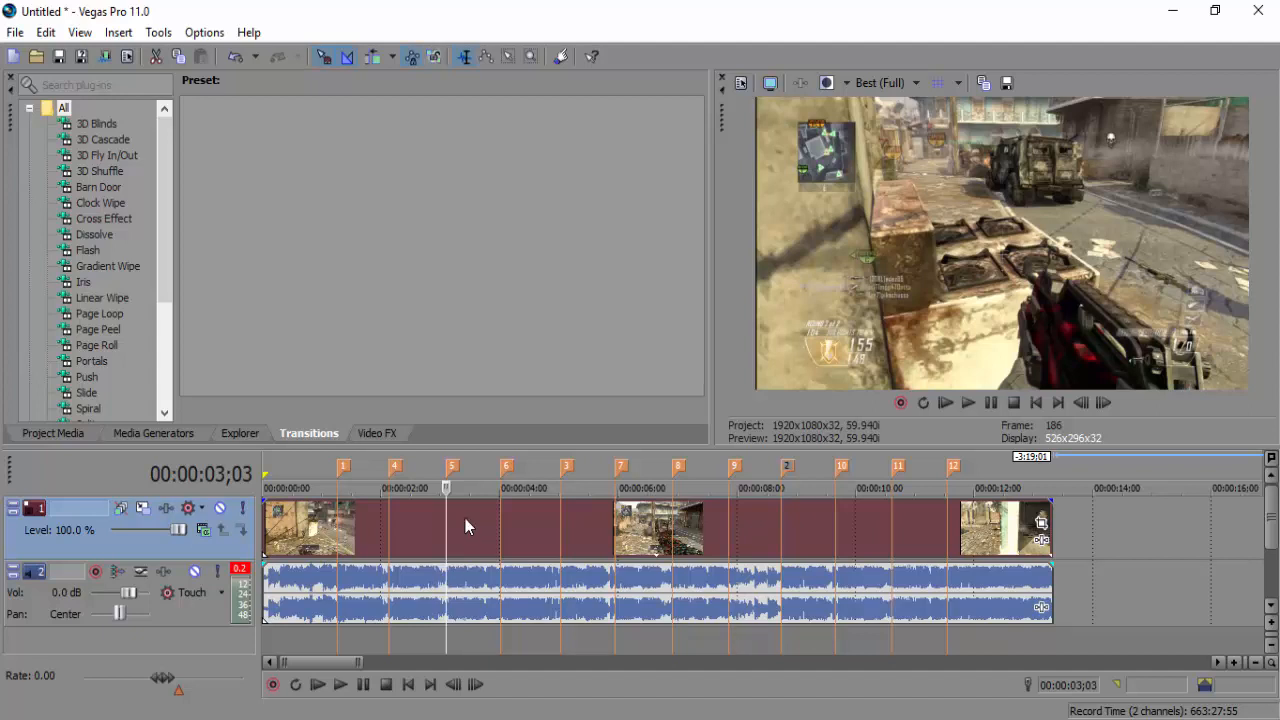
Play the project from the start and stop it
click(408, 685)
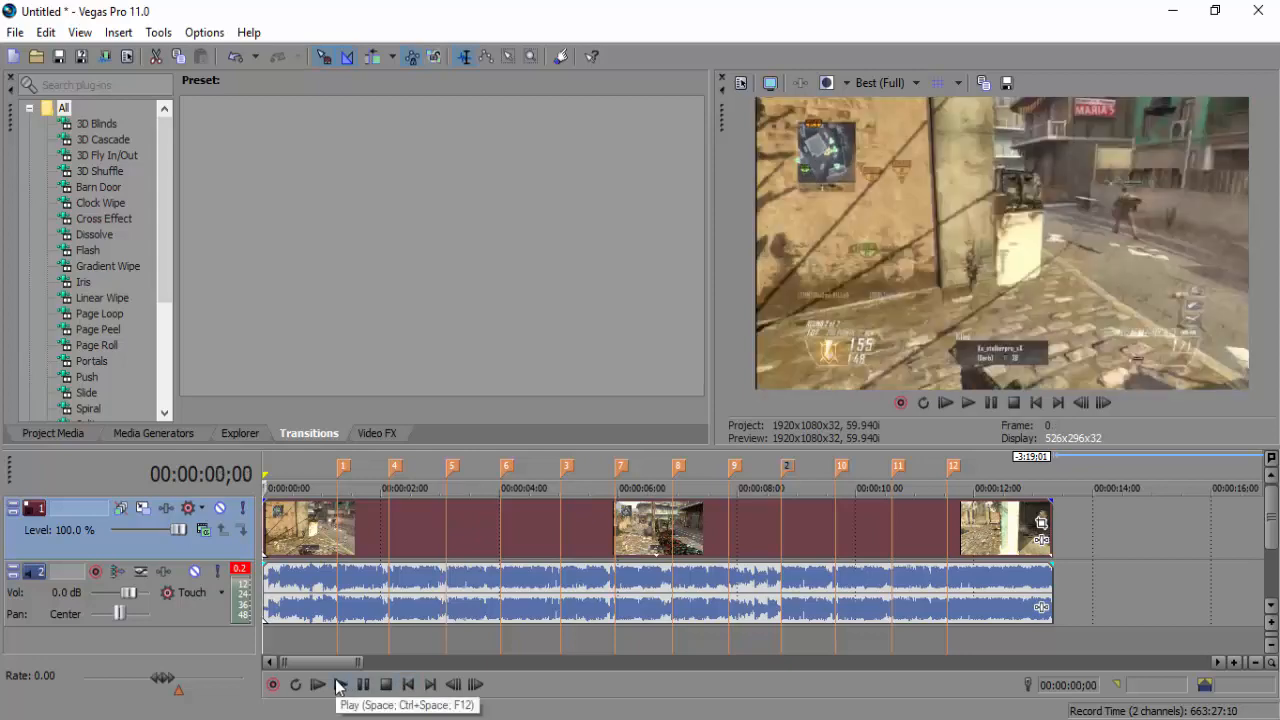
click(340, 685)
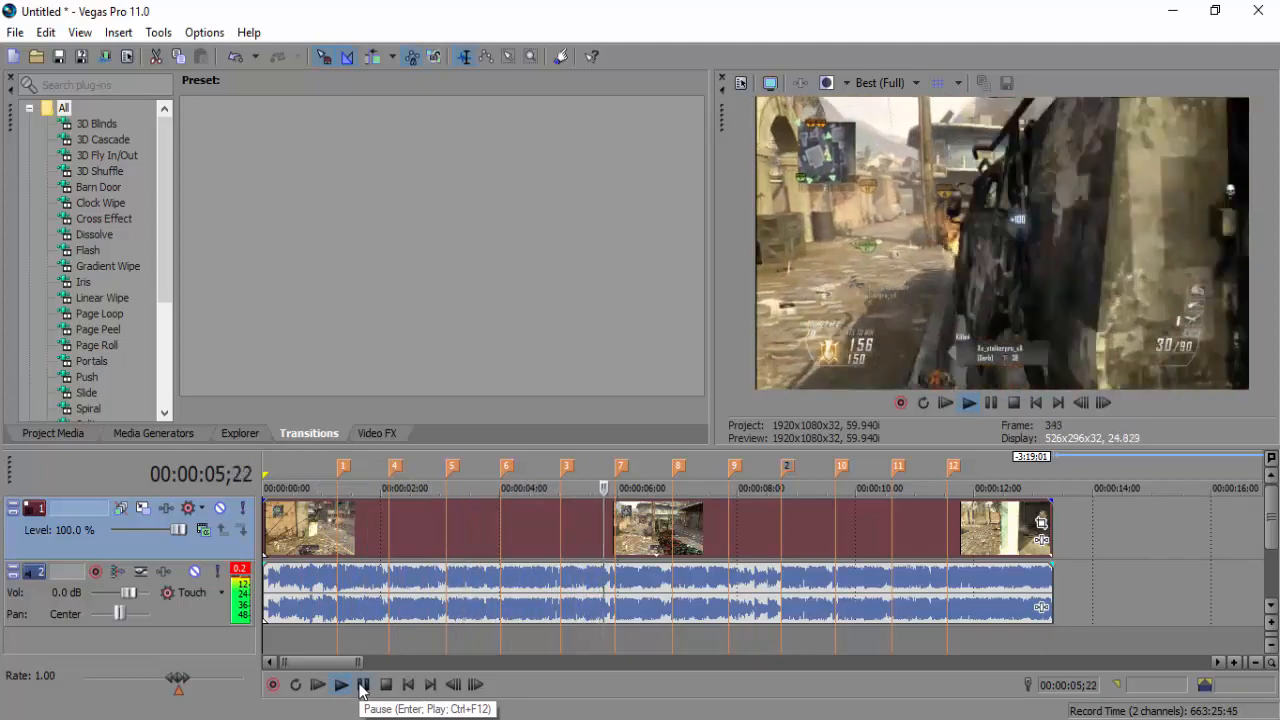
click(362, 685)
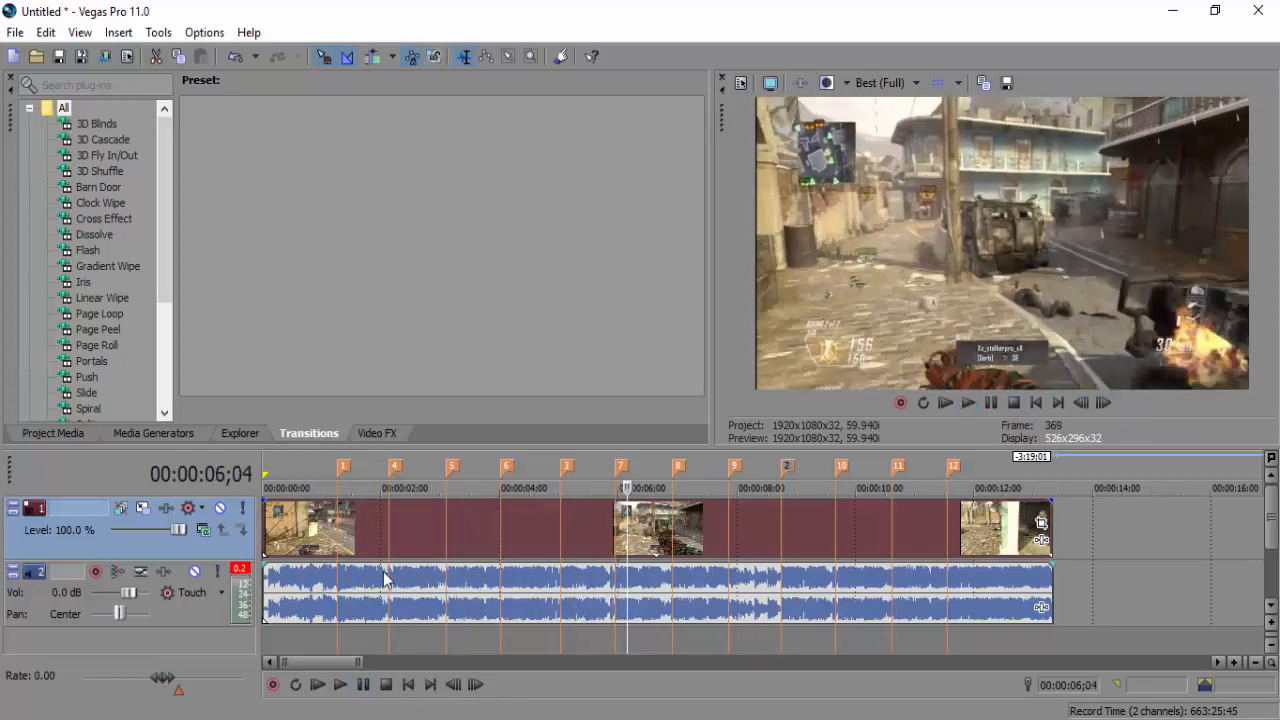
Jump to beat marker 1 and preview the frames near markers 4 and 5, ending at 3;03
key(1)
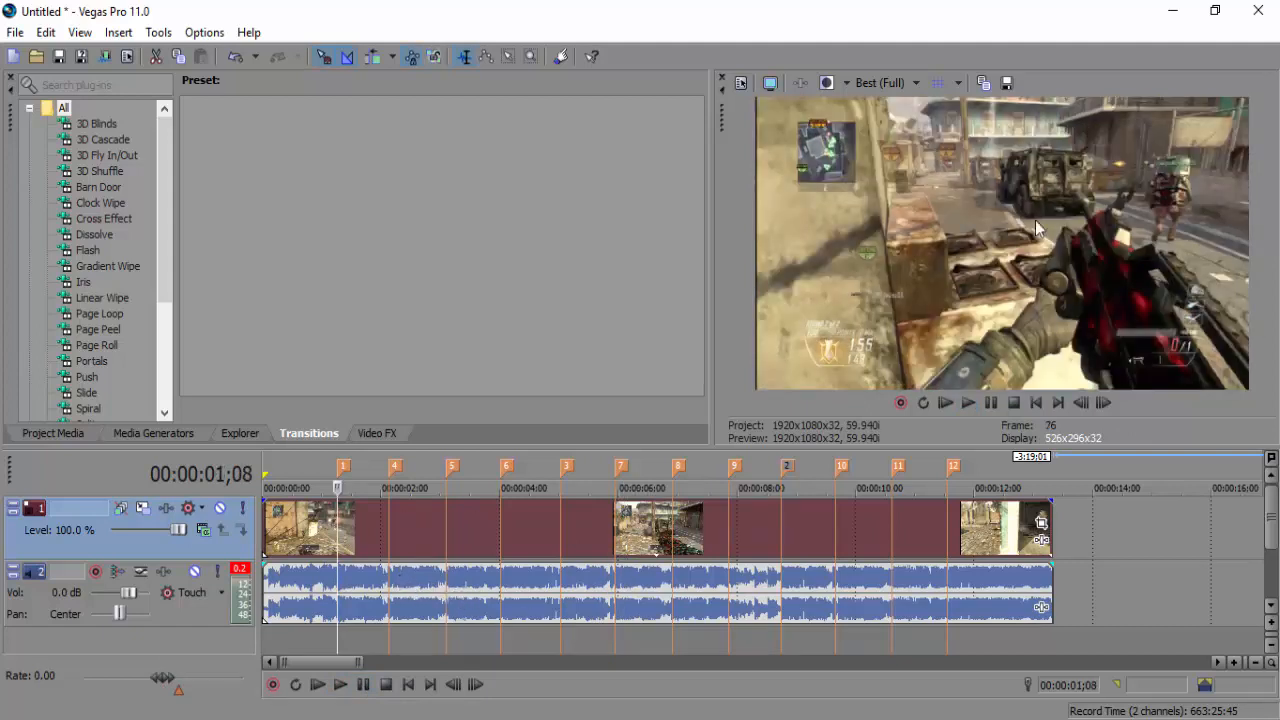
click(390, 550)
click(431, 540)
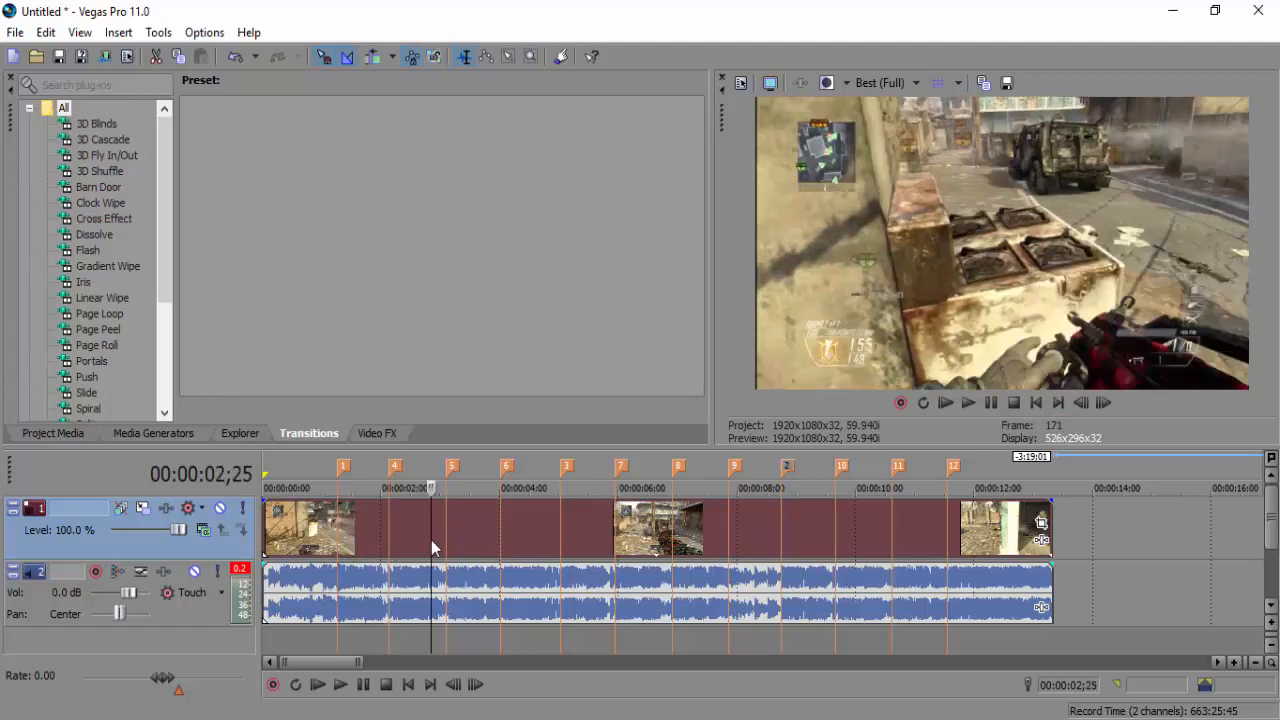
click(437, 539)
click(444, 541)
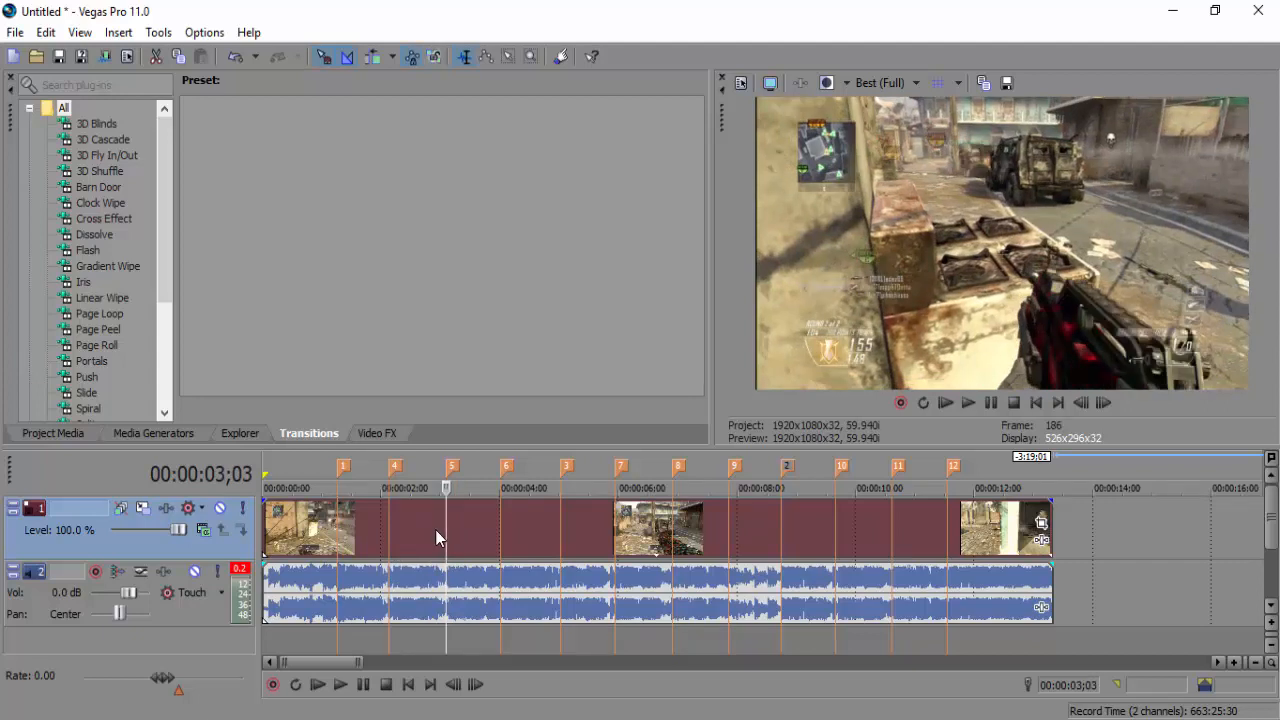
Trim about 9 frames off the start of the video clip and the music track
drag(268, 526, 285, 527)
click(284, 527)
drag(264, 579, 278, 579)
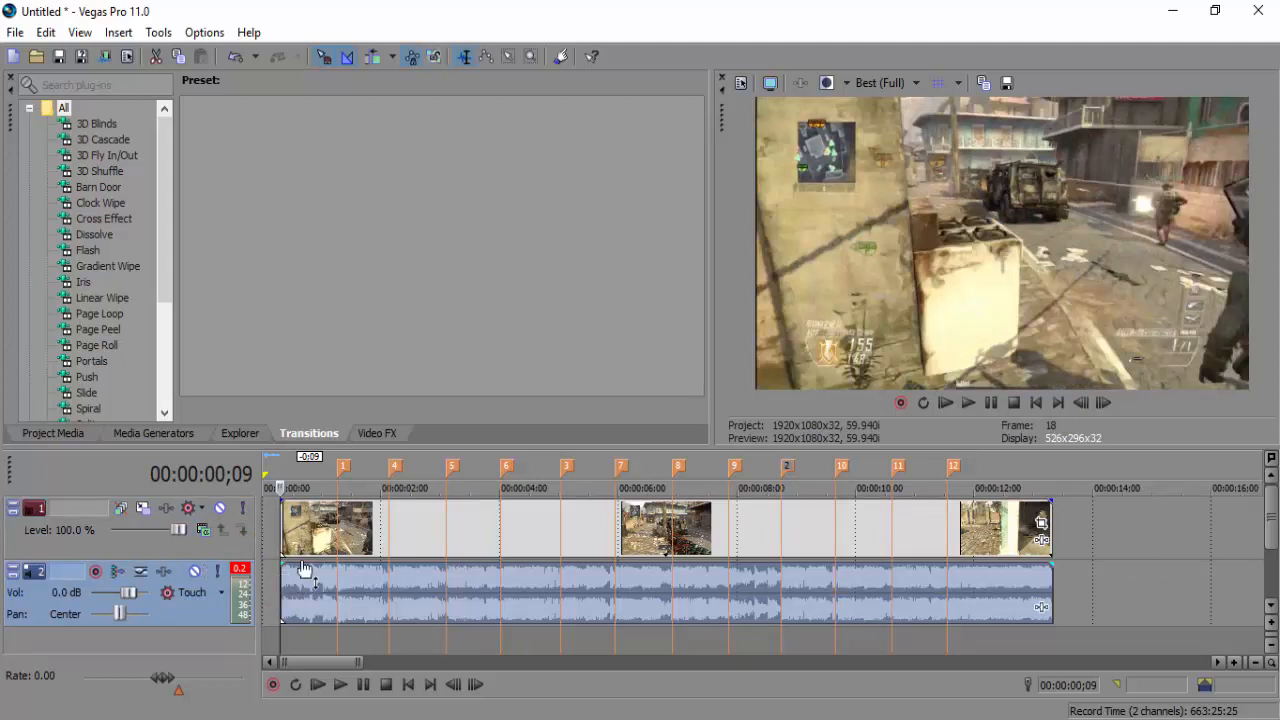
Play back the trimmed project, return to the clip start, and zoom the timeline in
click(341, 686)
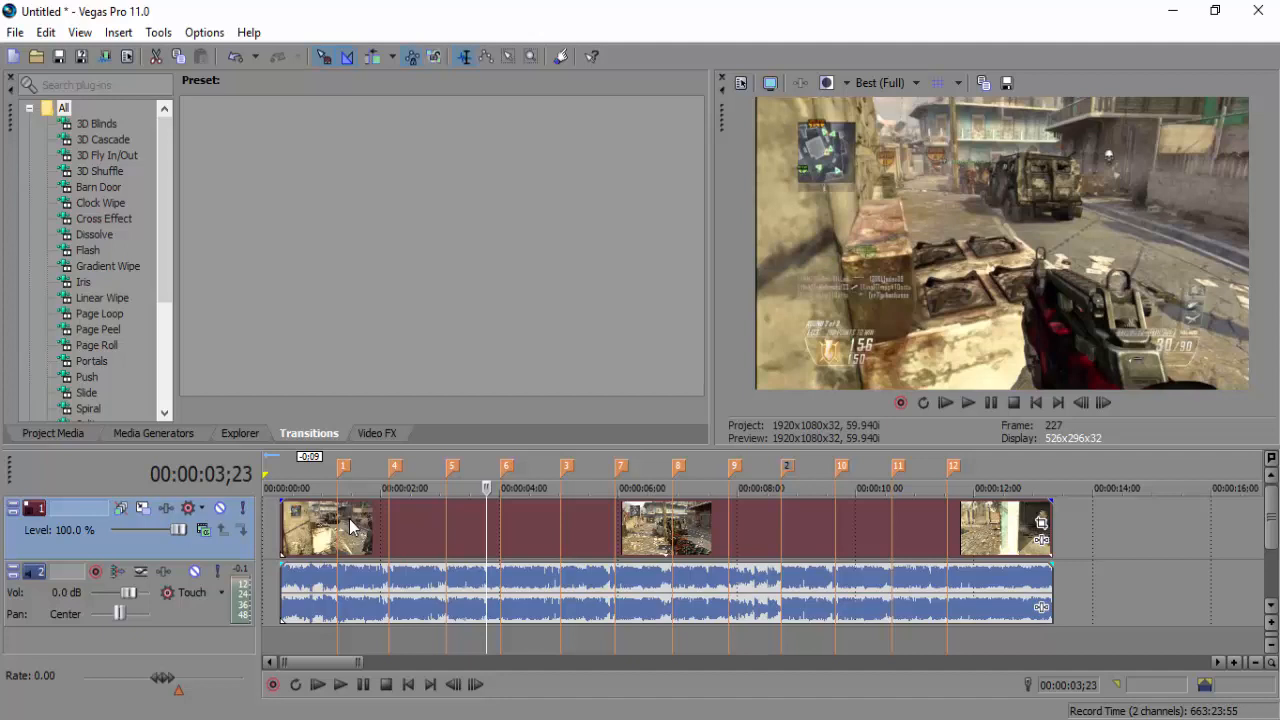
click(350, 527)
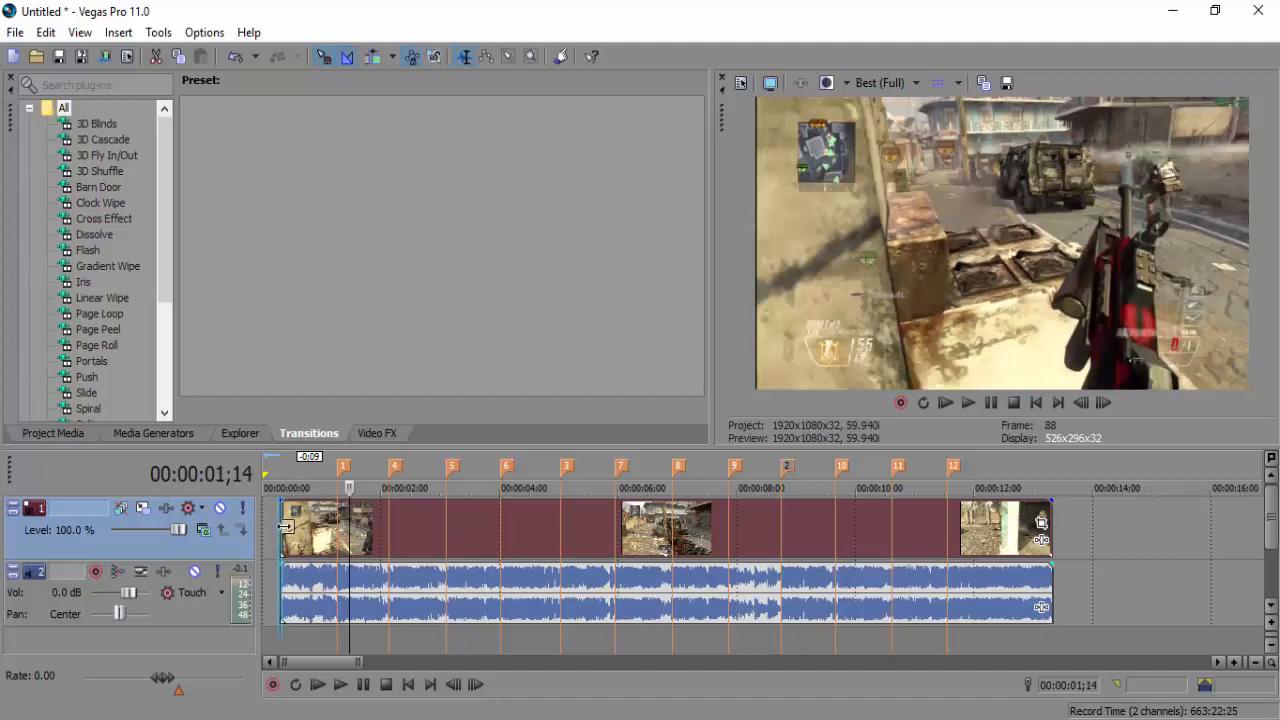
click(283, 530)
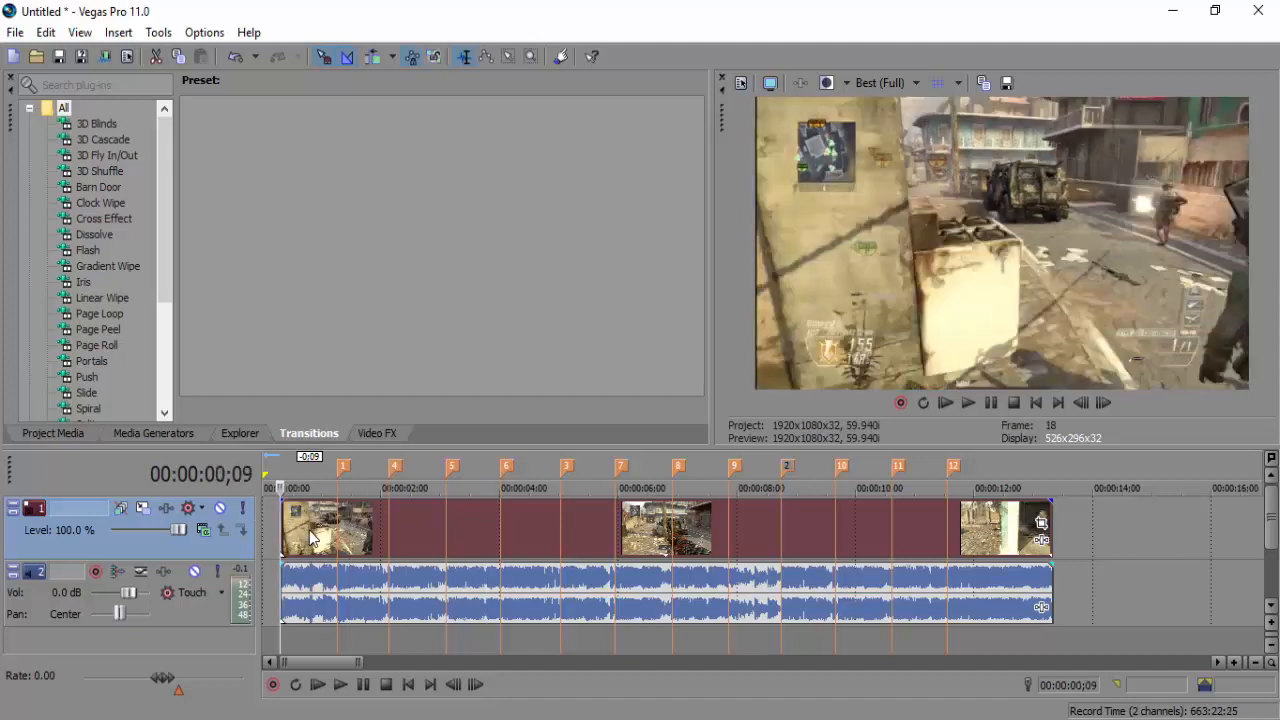
click(1233, 651)
click(1234, 663)
Zoom into the clip's first seconds, scroll back to the start, and select the gameplay clip
click(1235, 663)
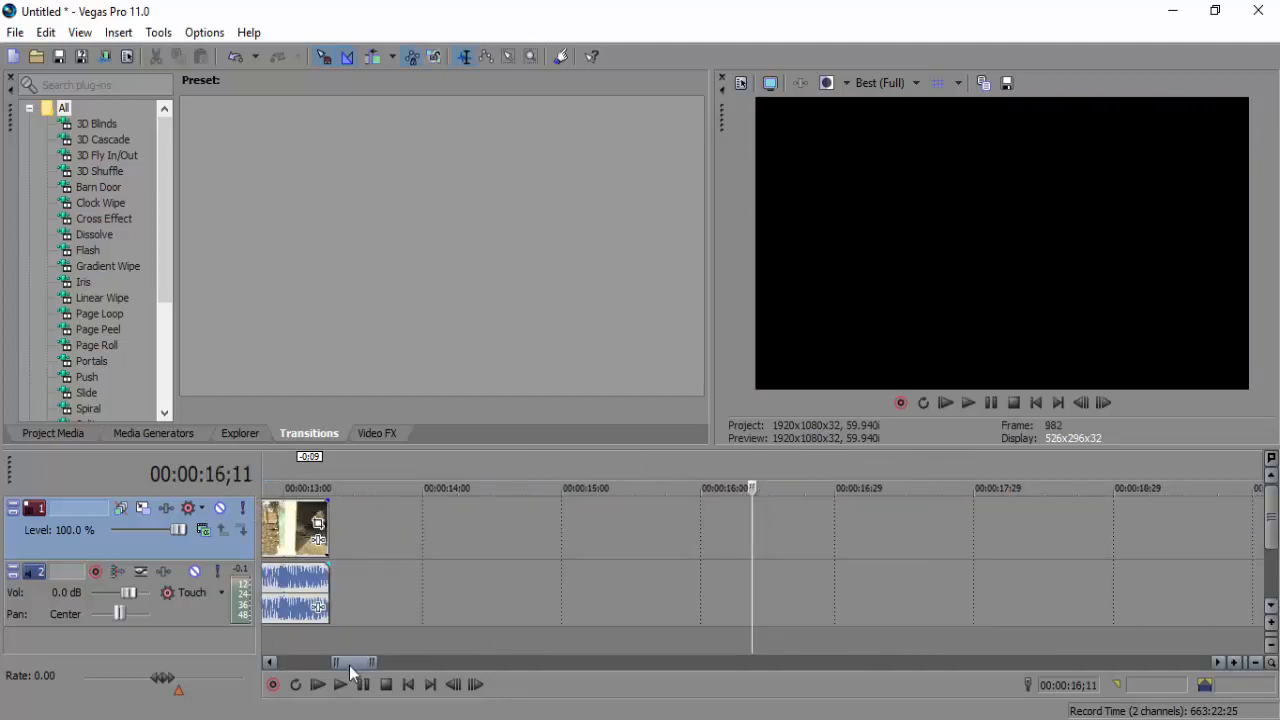
drag(349, 664, 297, 664)
click(310, 540)
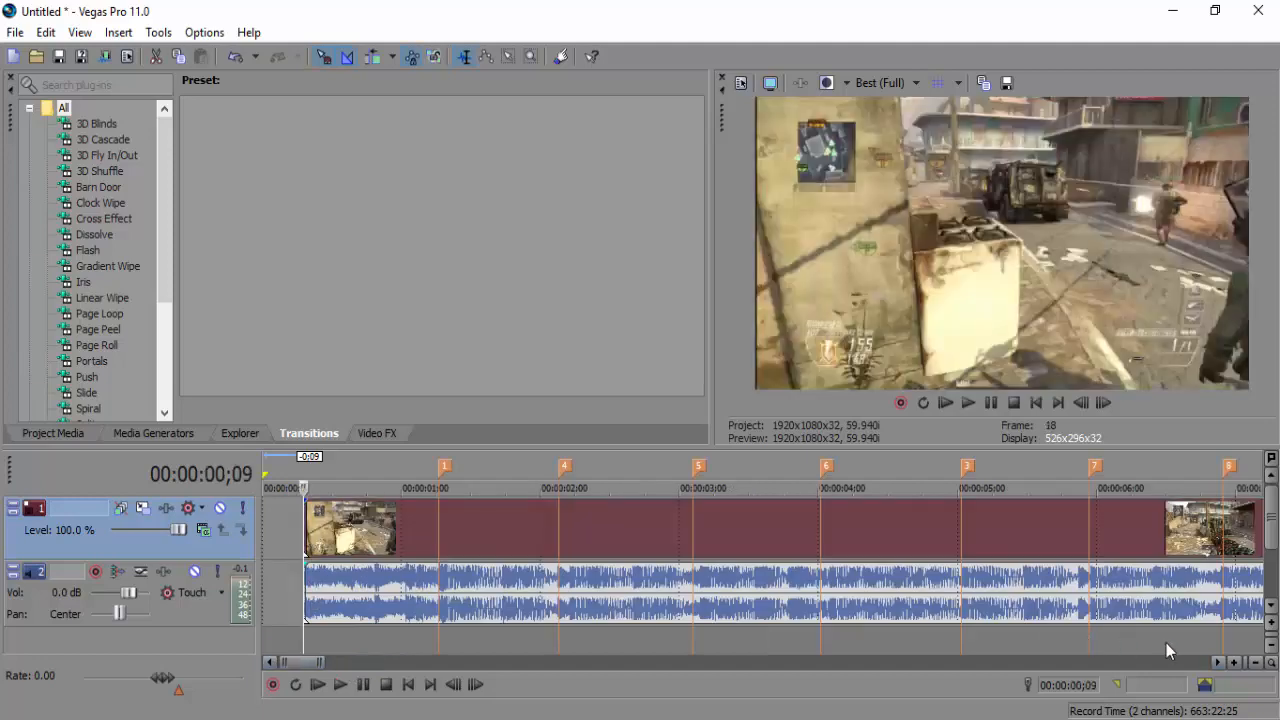
click(1221, 663)
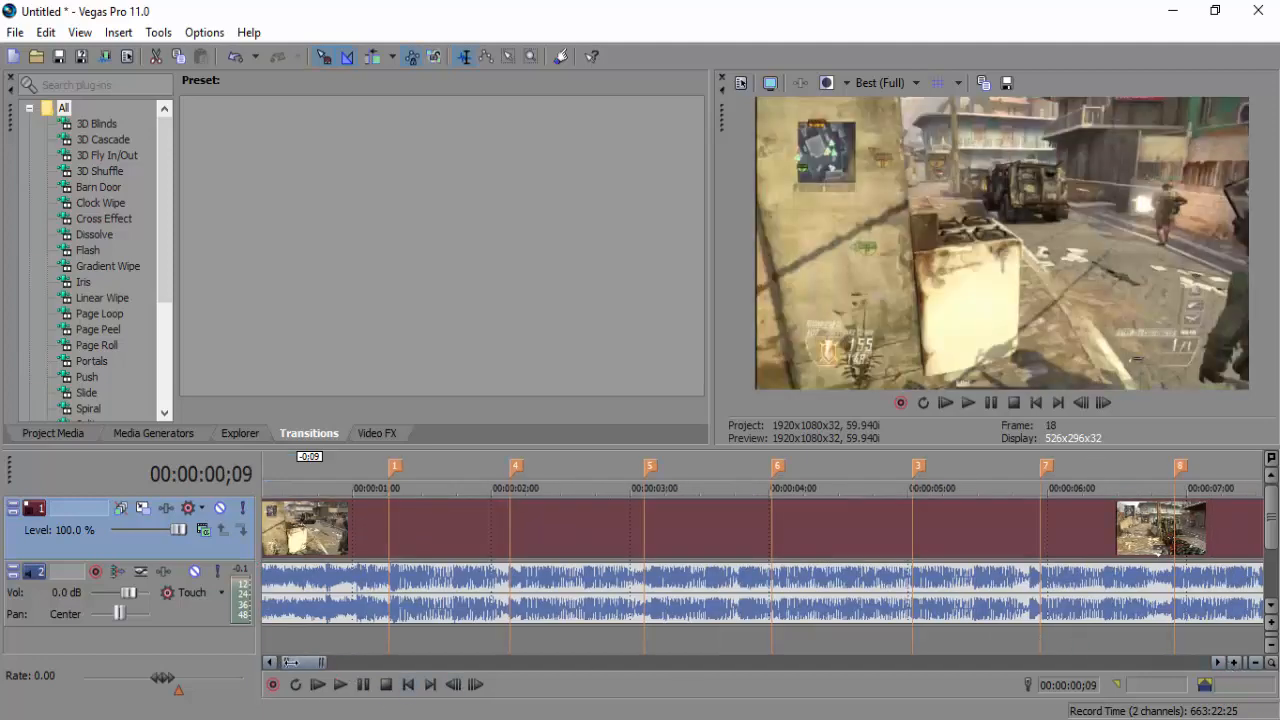
drag(290, 662, 282, 662)
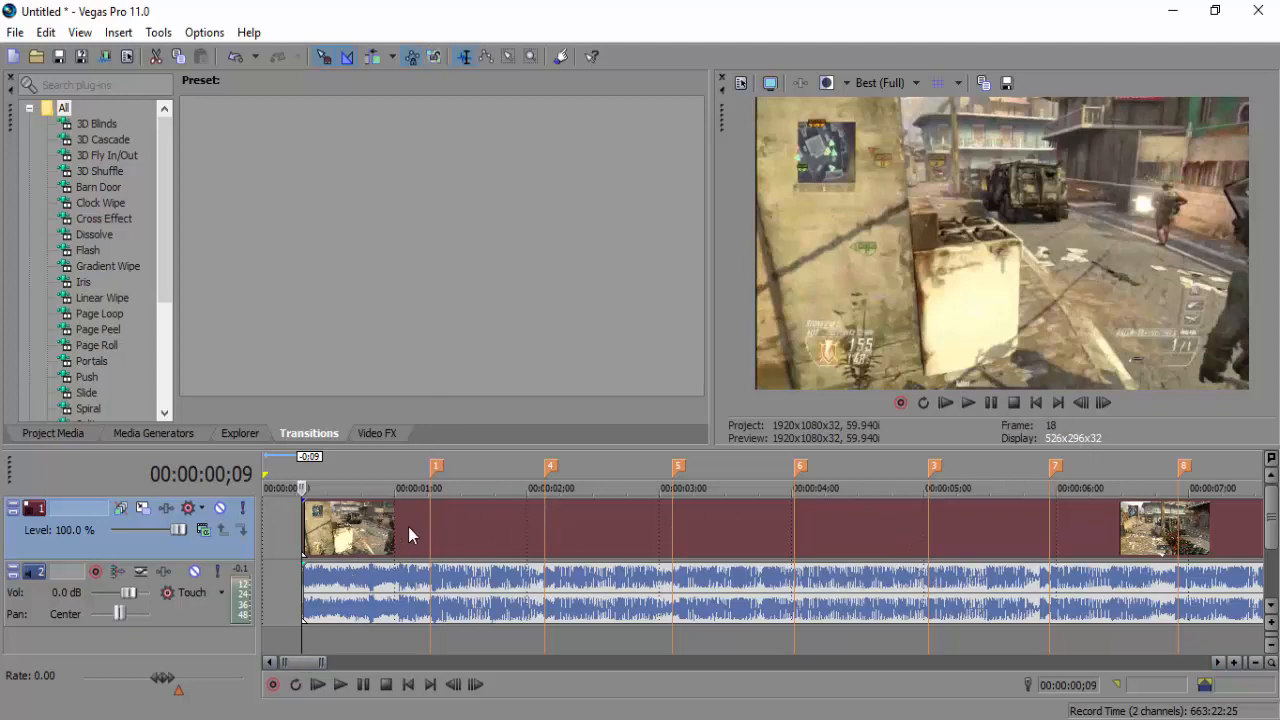
Add a Velocity envelope to the gameplay clip and raise it to about 176%
right_click(355, 536)
mouse_move(378, 538)
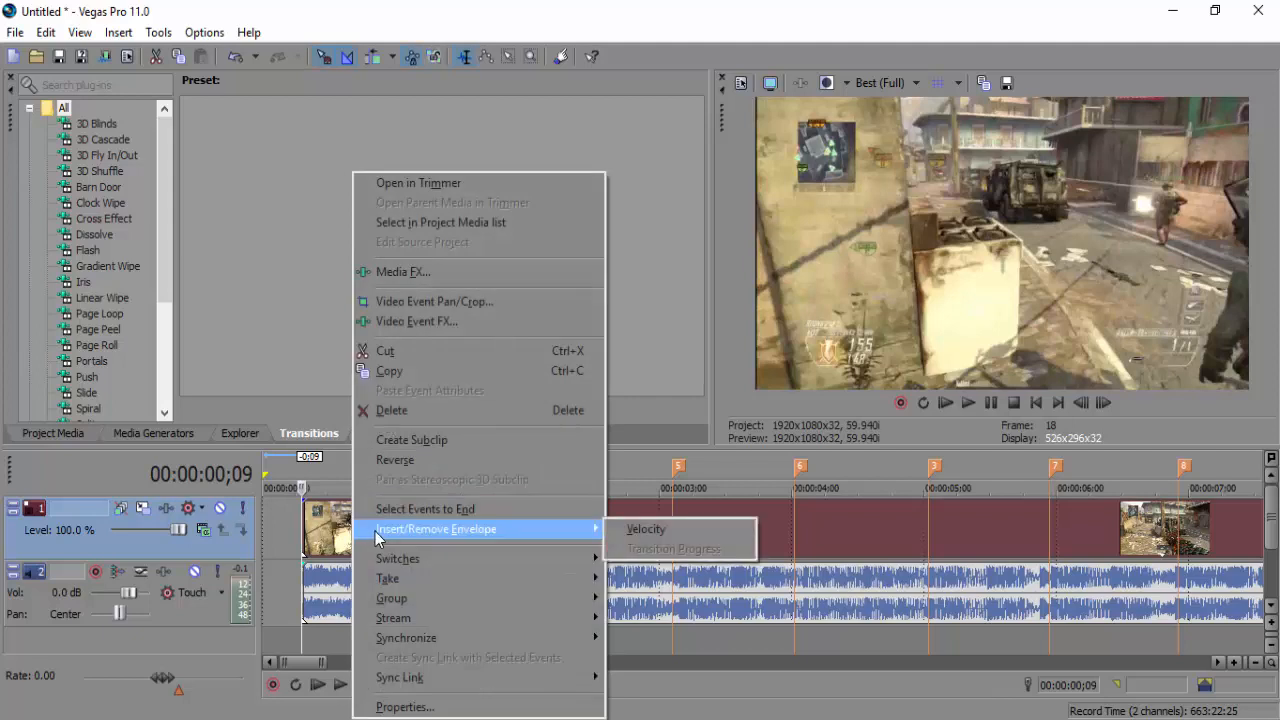
click(664, 525)
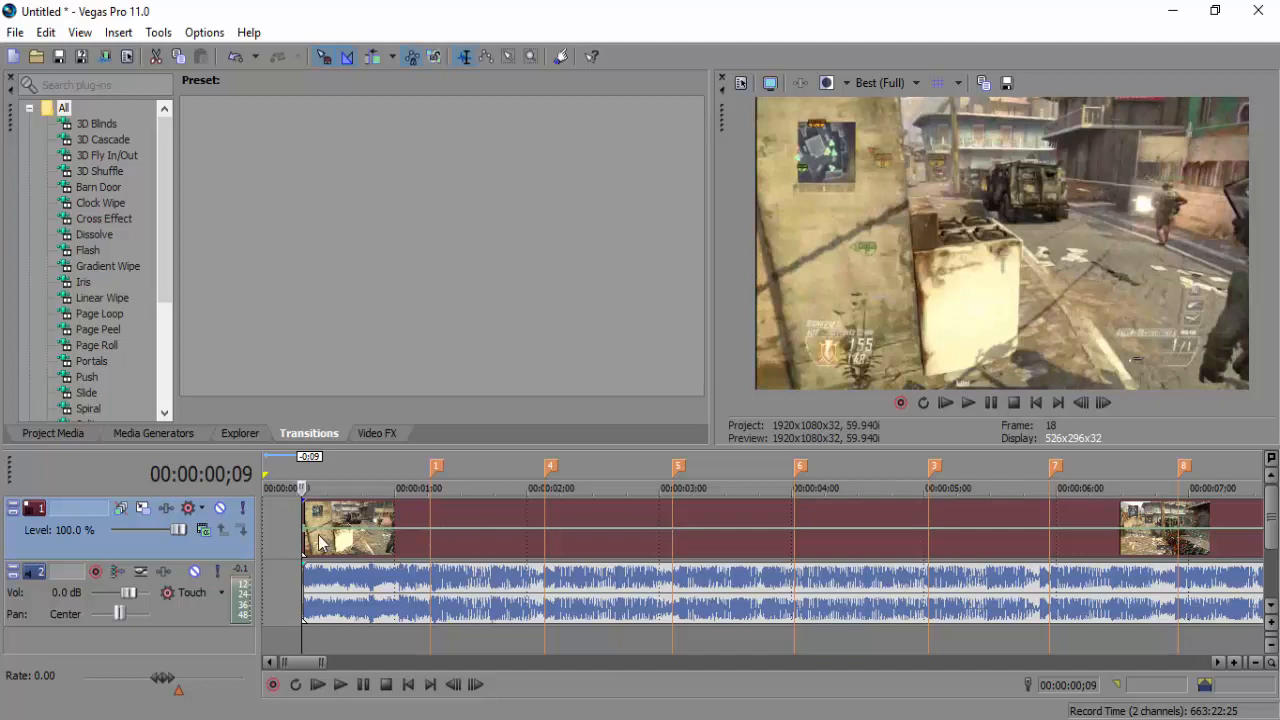
mouse_move(307, 538)
mouse_down()
mouse_move(308, 514)
mouse_move(313, 528)
mouse_up()
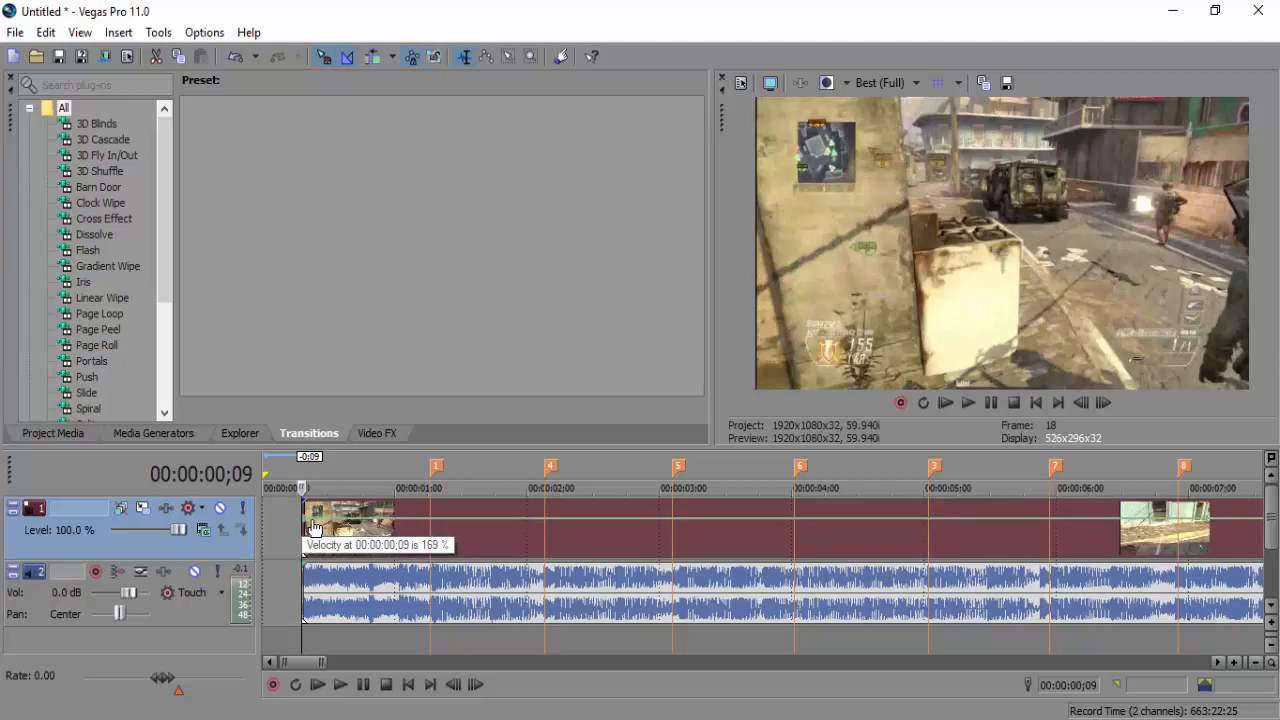
mouse_move(313, 528)
mouse_down()
mouse_move(372, 533)
mouse_move(311, 527)
mouse_up()
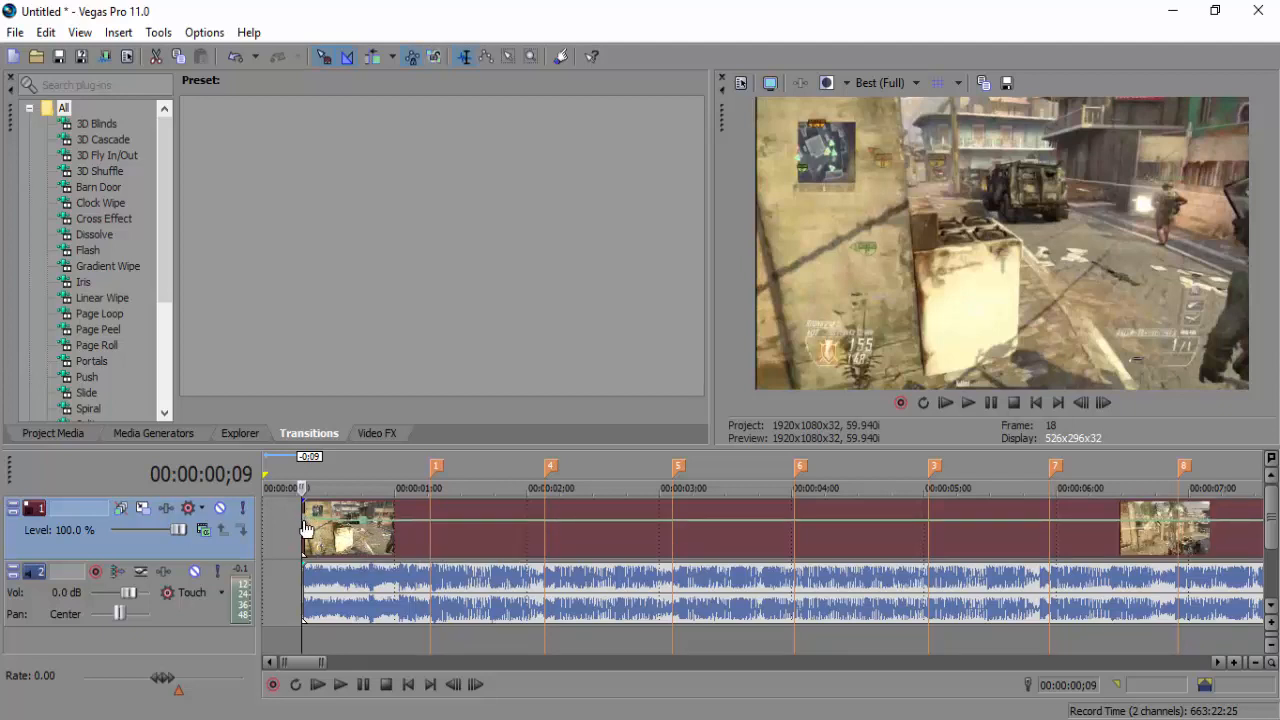
mouse_move(307, 527)
mouse_move(366, 533)
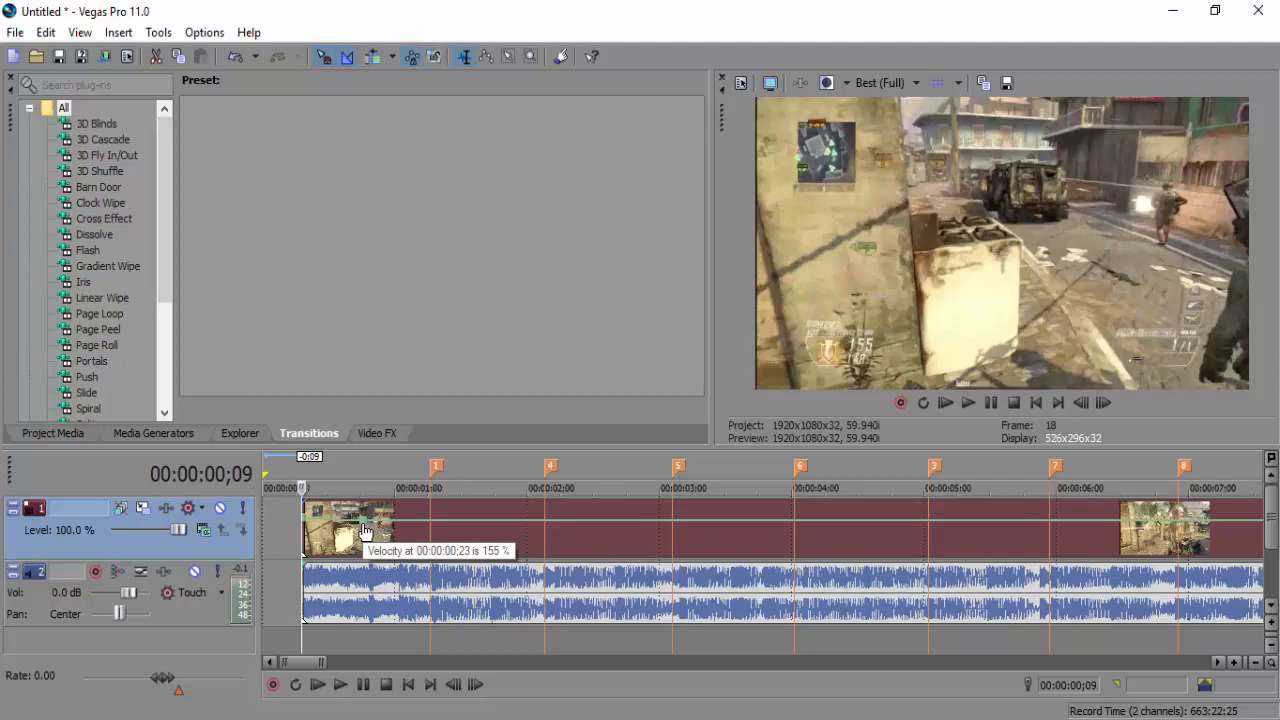
Set the first velocity envelope point to exactly 175%
right_click(303, 518)
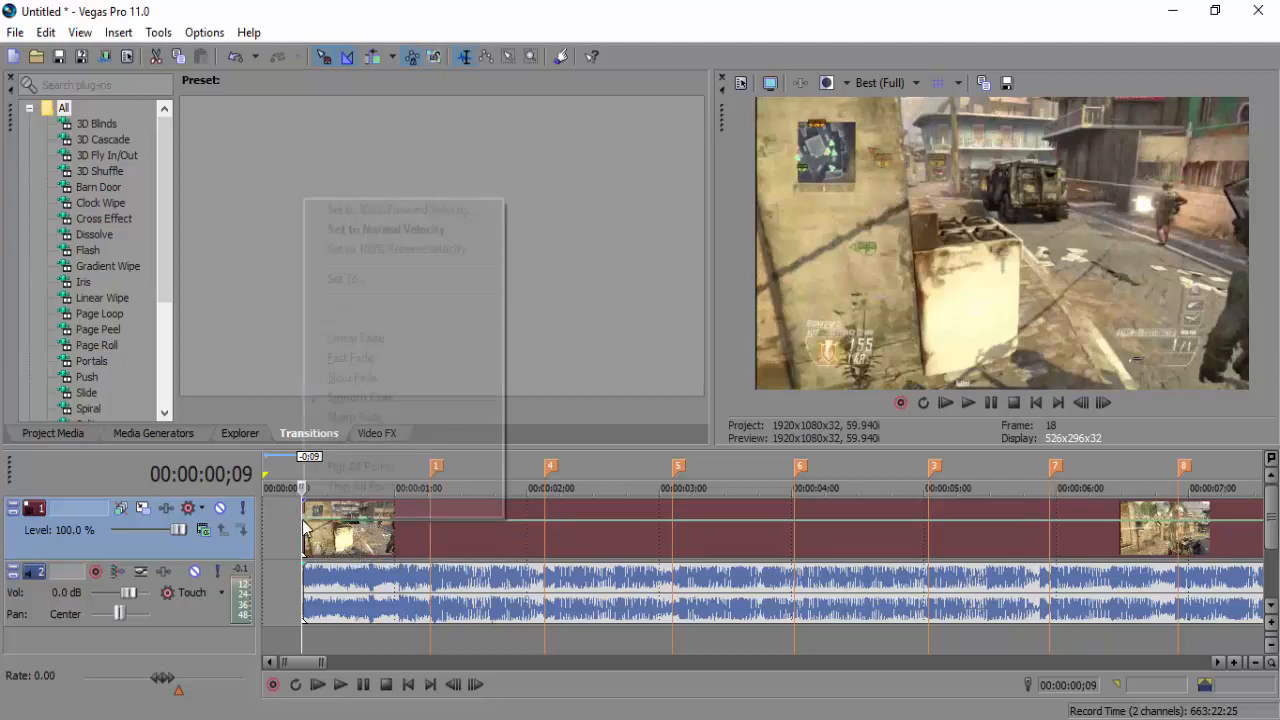
click(345, 279)
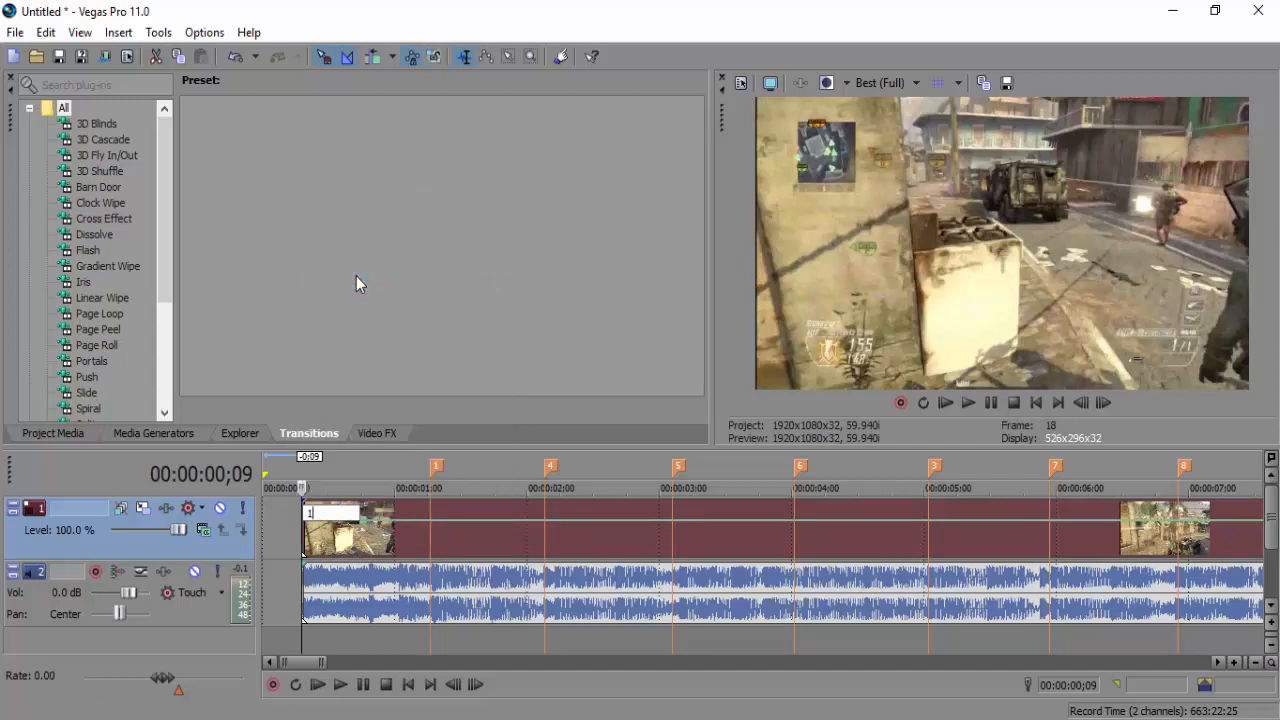
text(175)
key(Return)
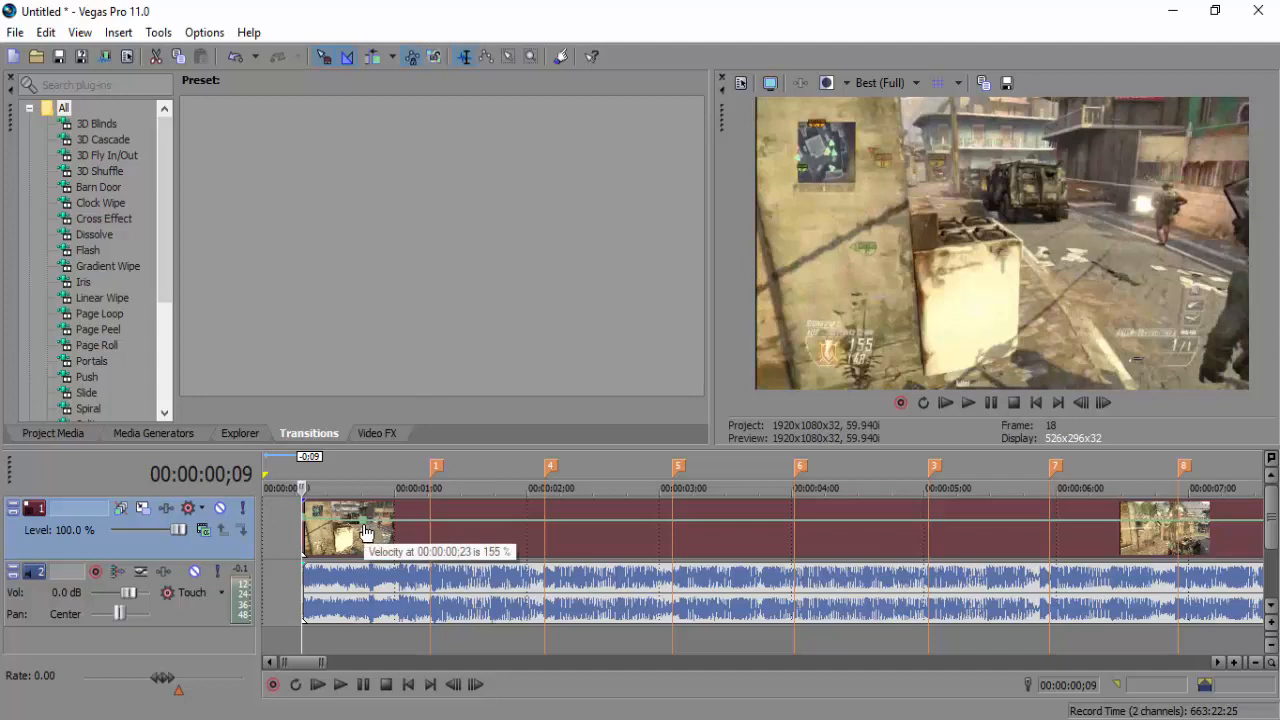
Drop beat marker 13 at 00:00:00;24 and lower the velocity there to 52%
click(370, 572)
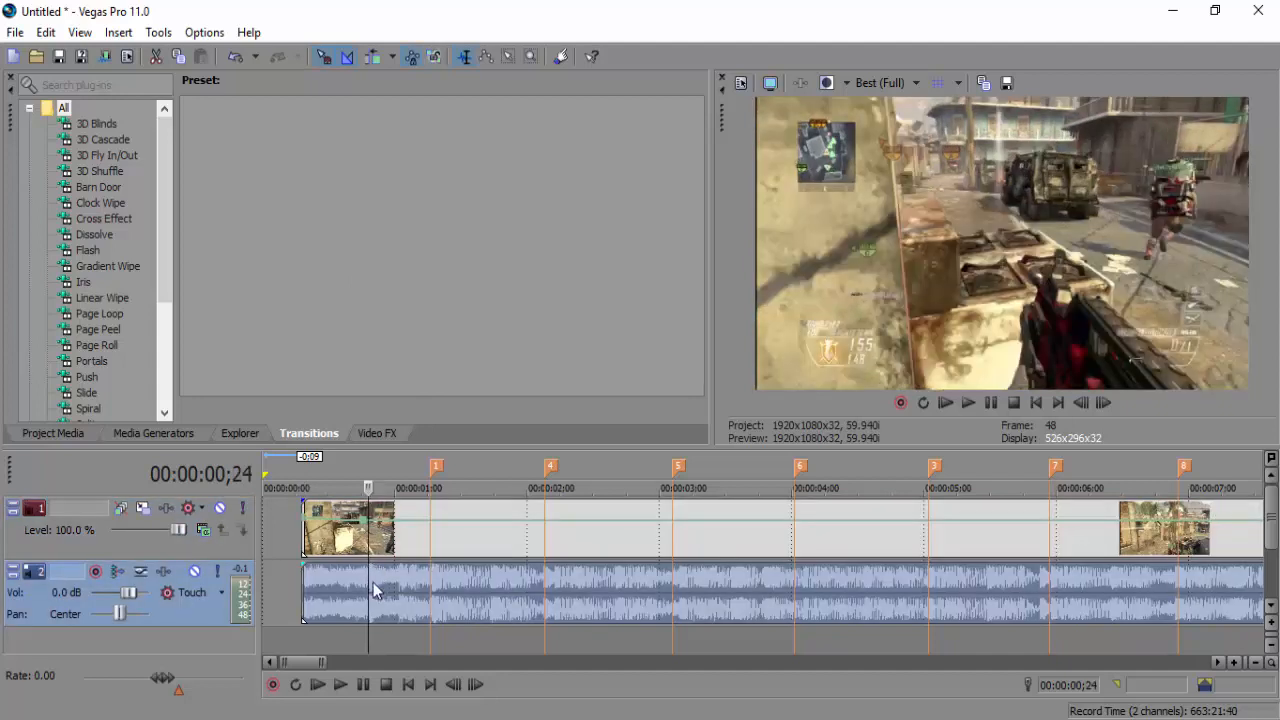
key(m)
key(Return)
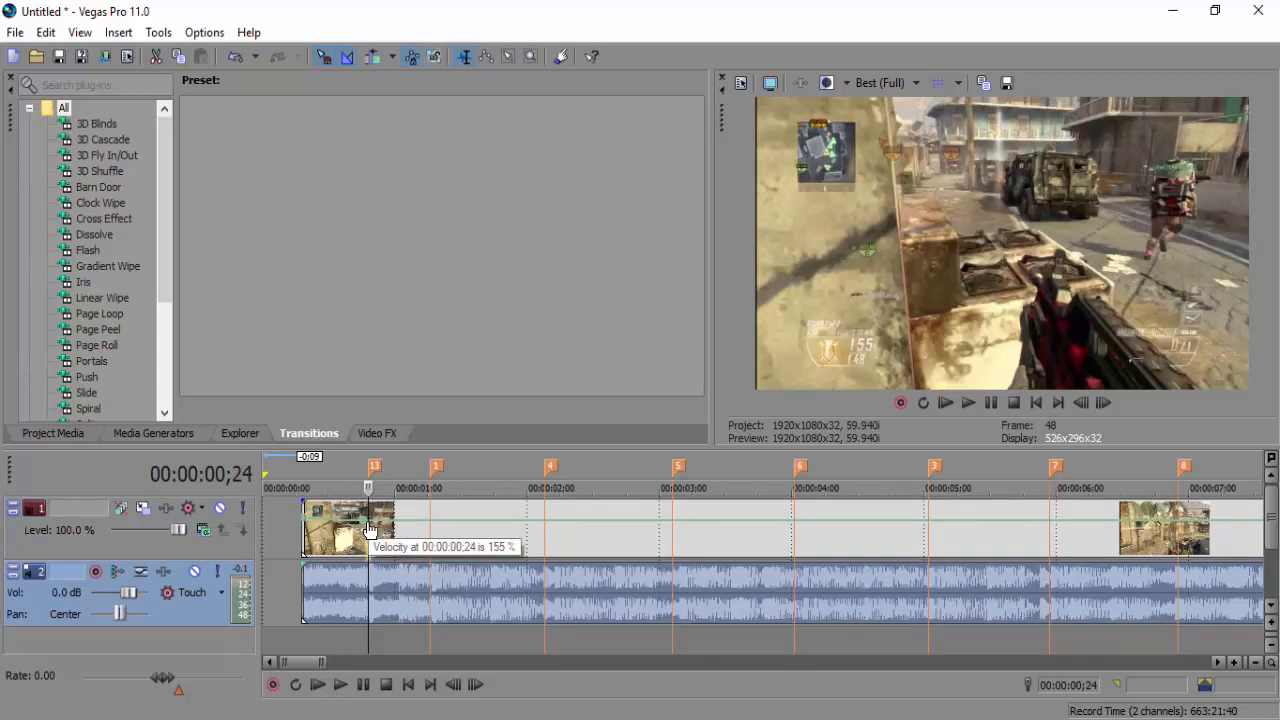
drag(370, 530, 373, 543)
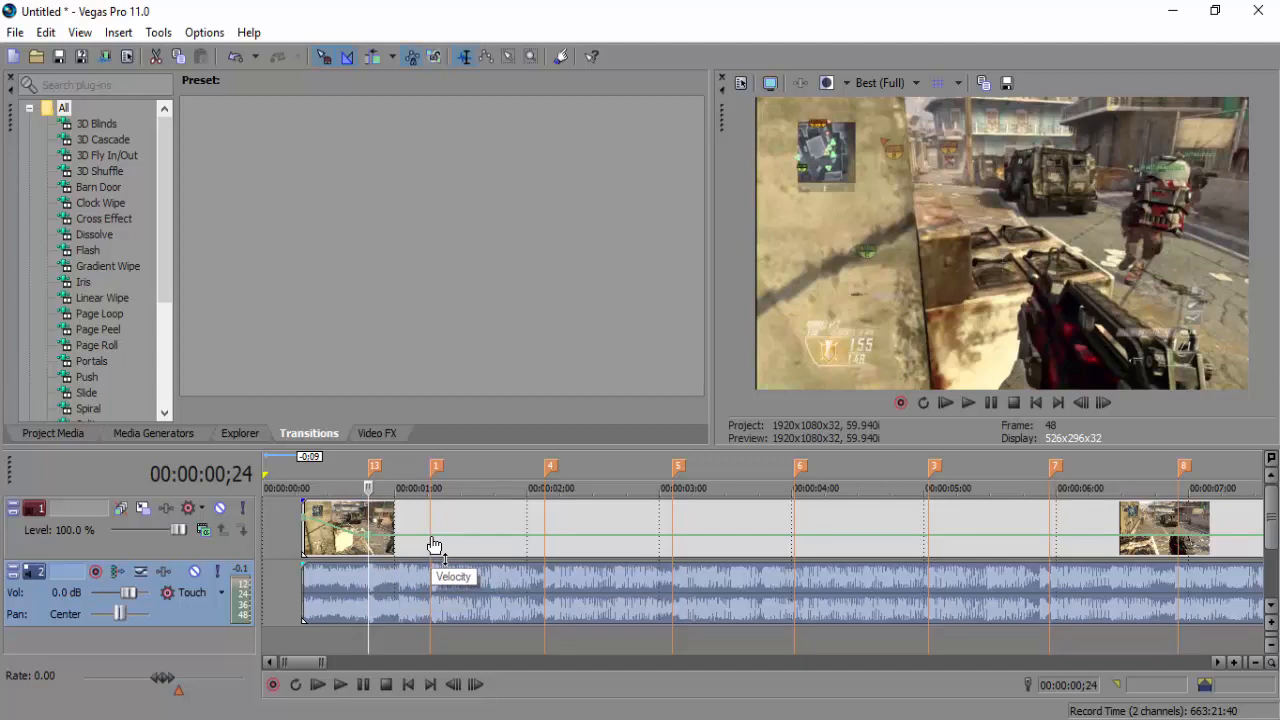
Raise the envelope to 141% after the first beat, adding points at beats near 2–6 seconds
drag(434, 543, 430, 524)
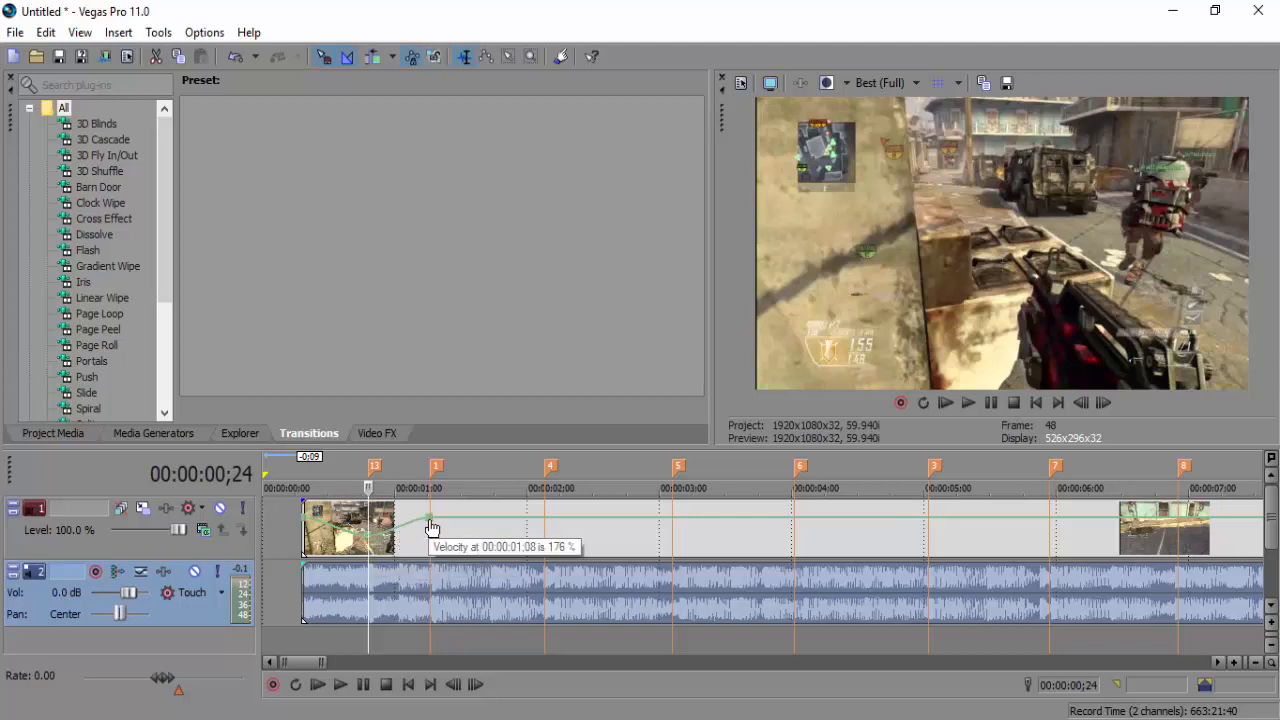
click(546, 527)
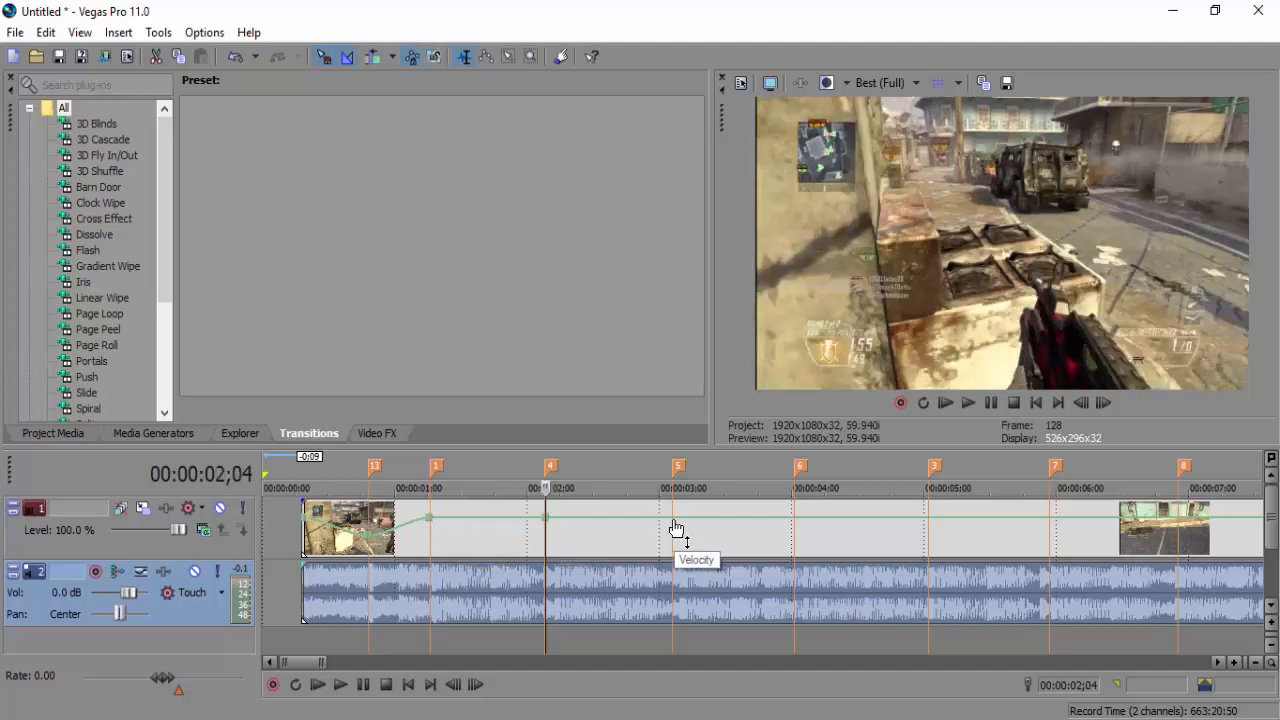
click(673, 527)
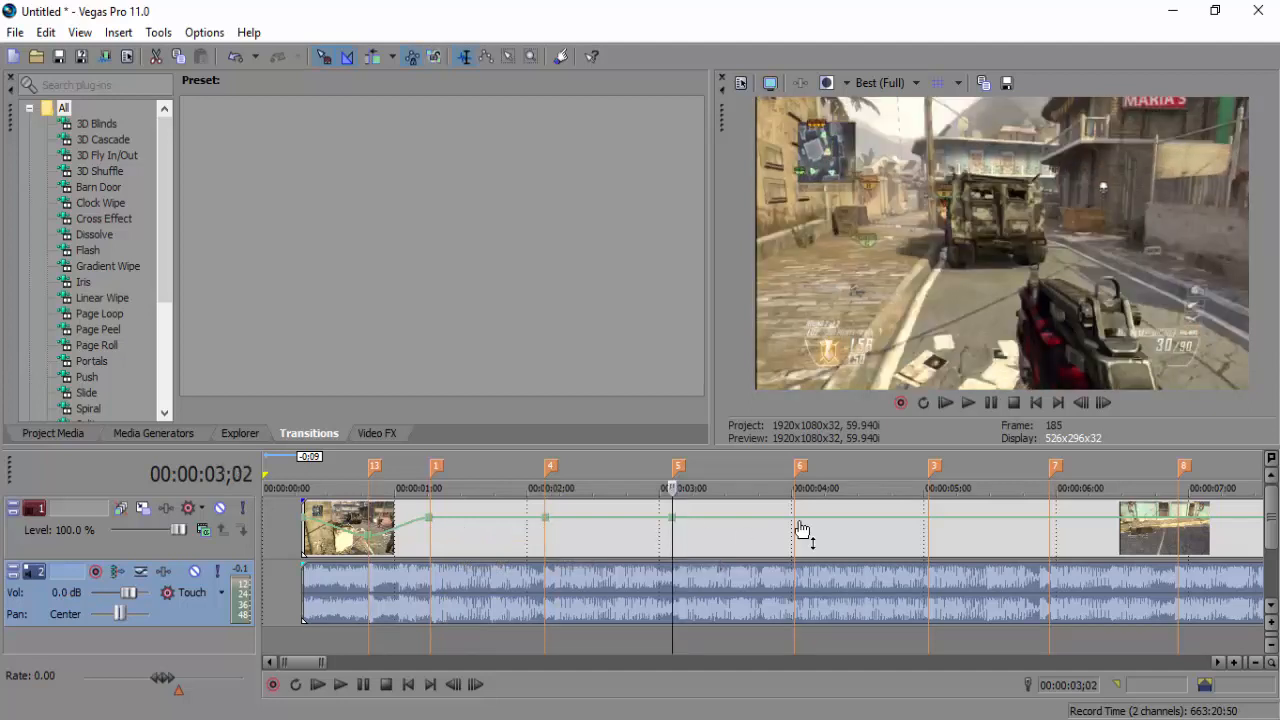
click(795, 527)
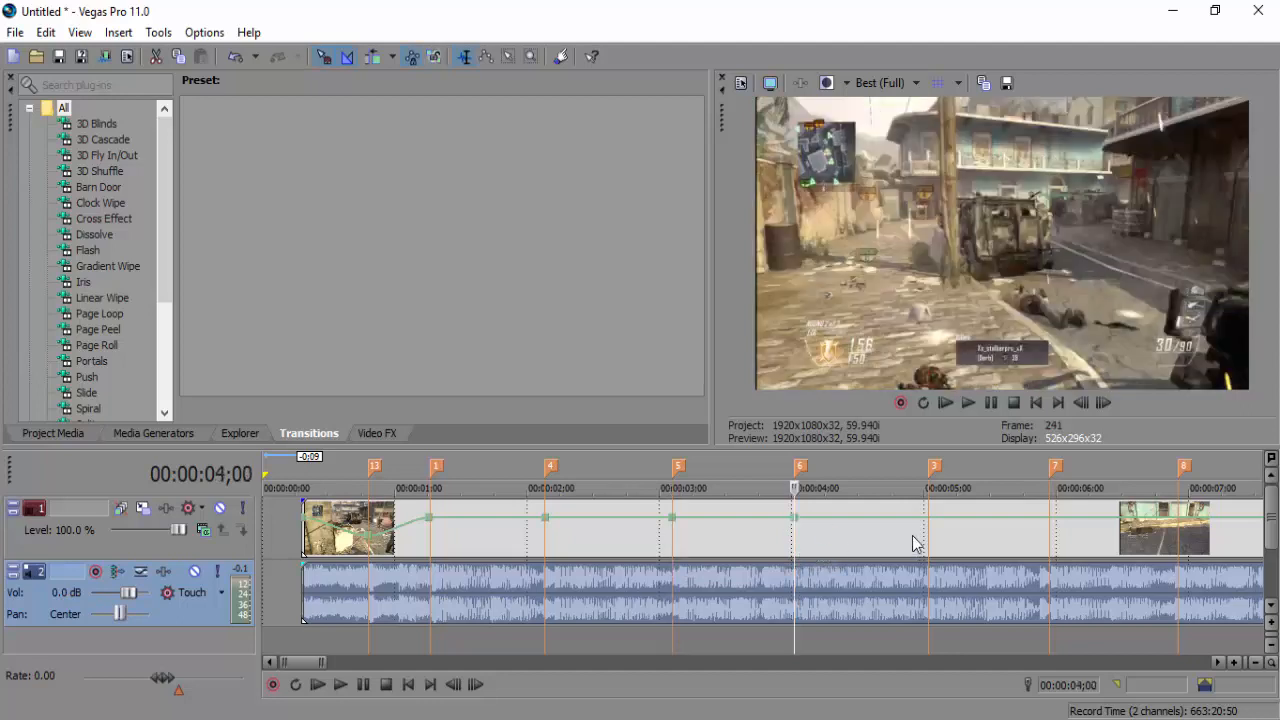
click(931, 527)
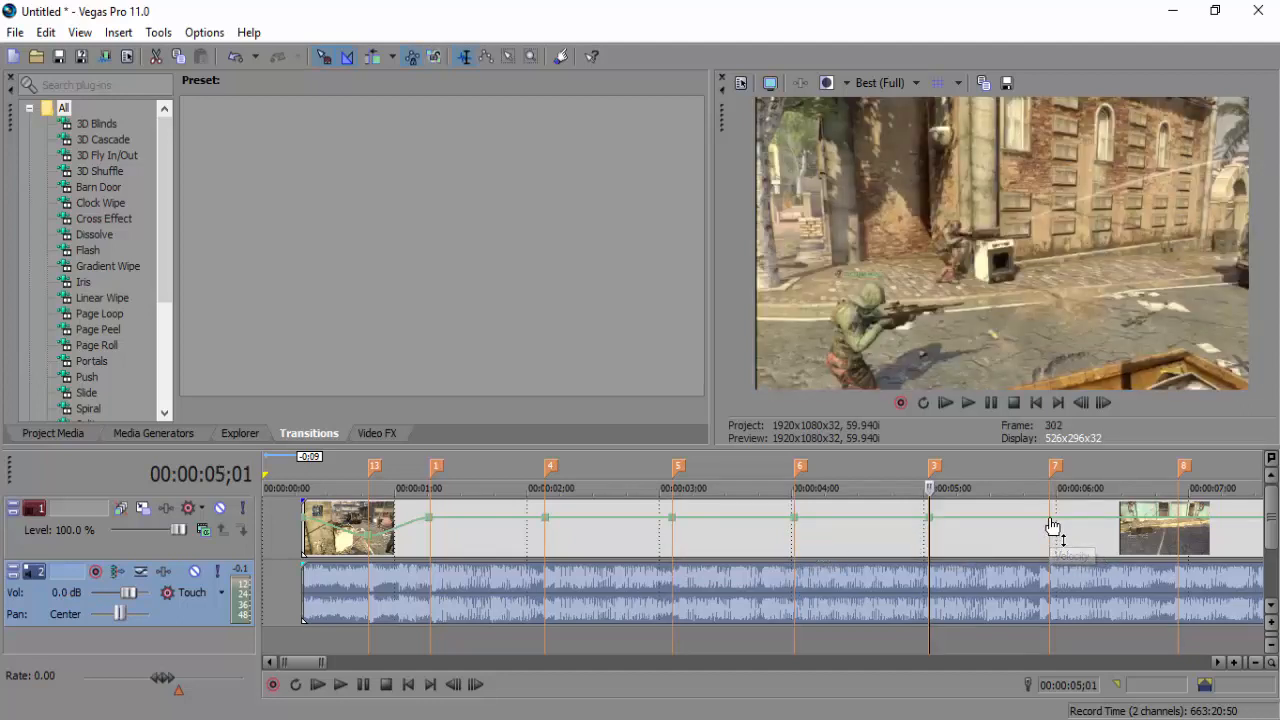
click(1050, 527)
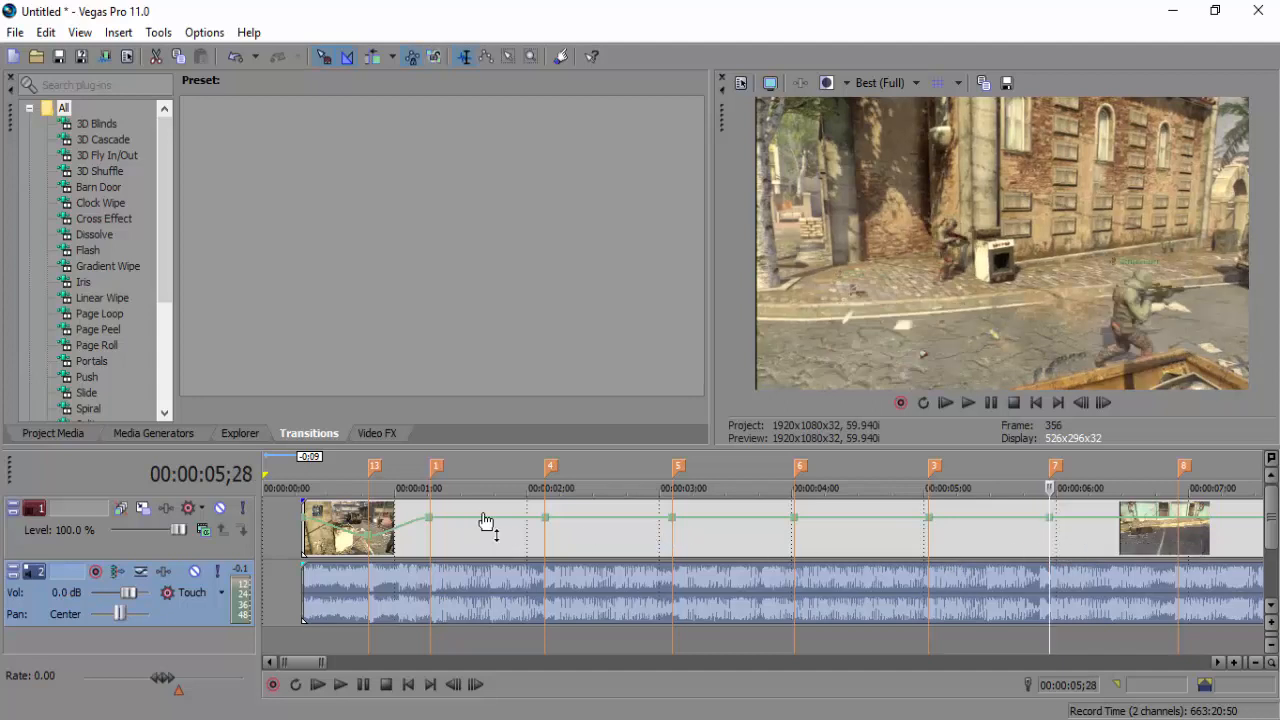
Add a velocity point at 00:00:01;21 and pull it down to about 93%
click(490, 582)
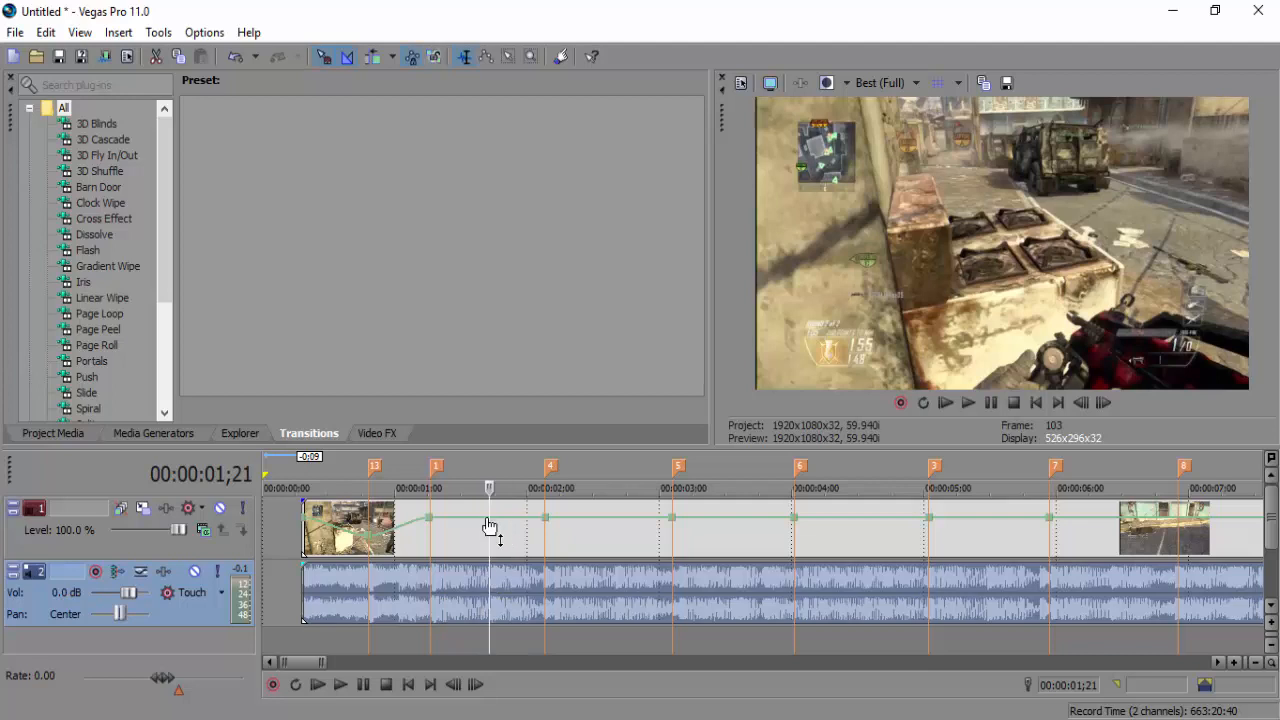
double_click(490, 527)
drag(491, 534, 492, 547)
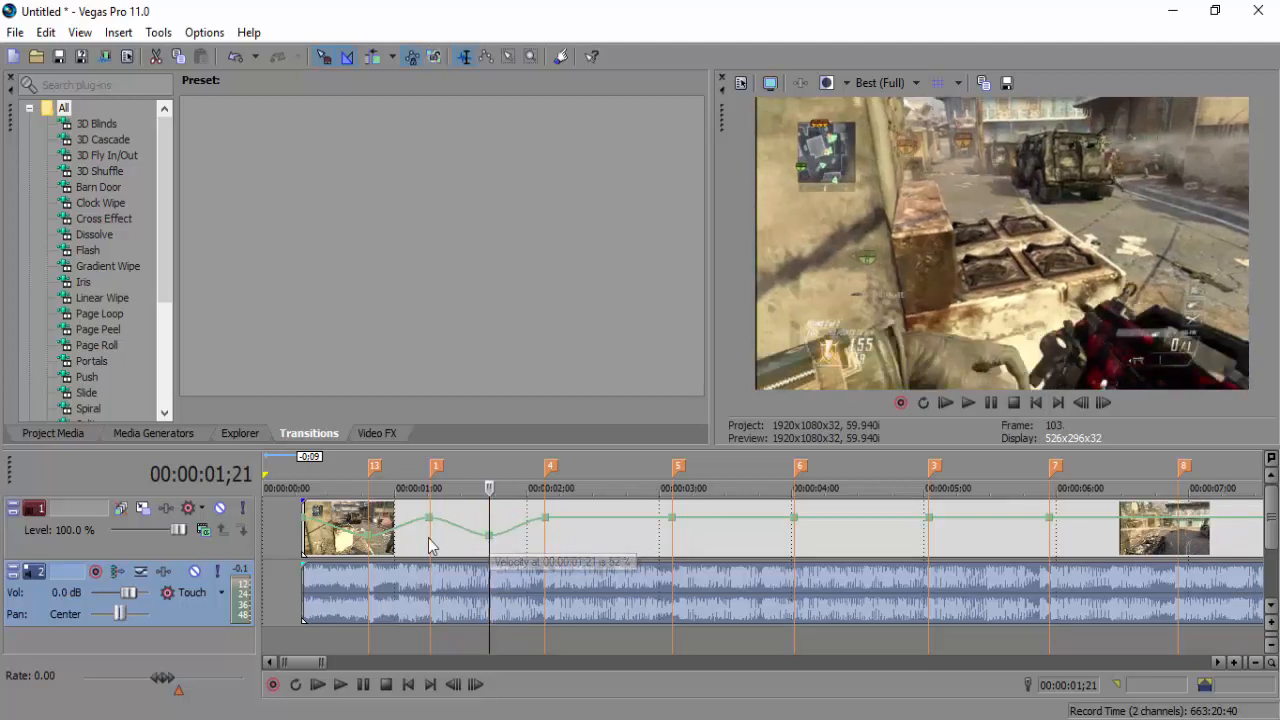
Step frame by frame through the slowed section from 00:00:01;01, then play the clip back
click(304, 540)
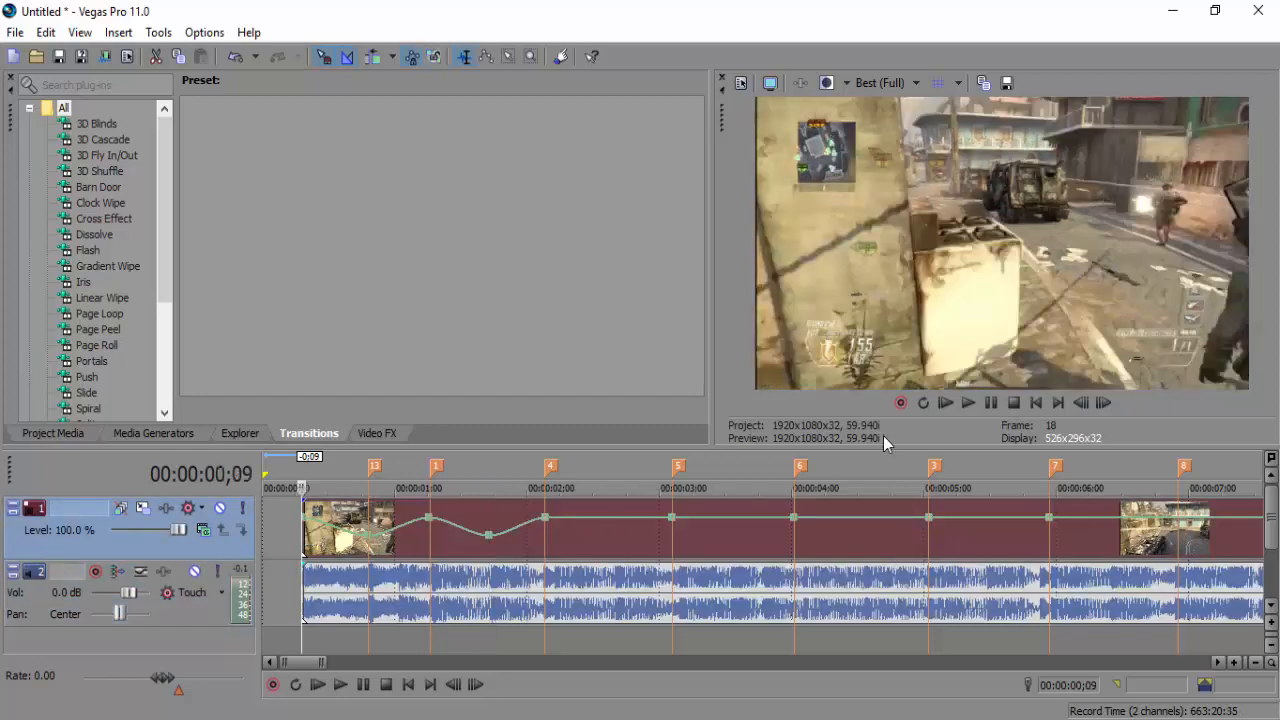
click(1105, 403)
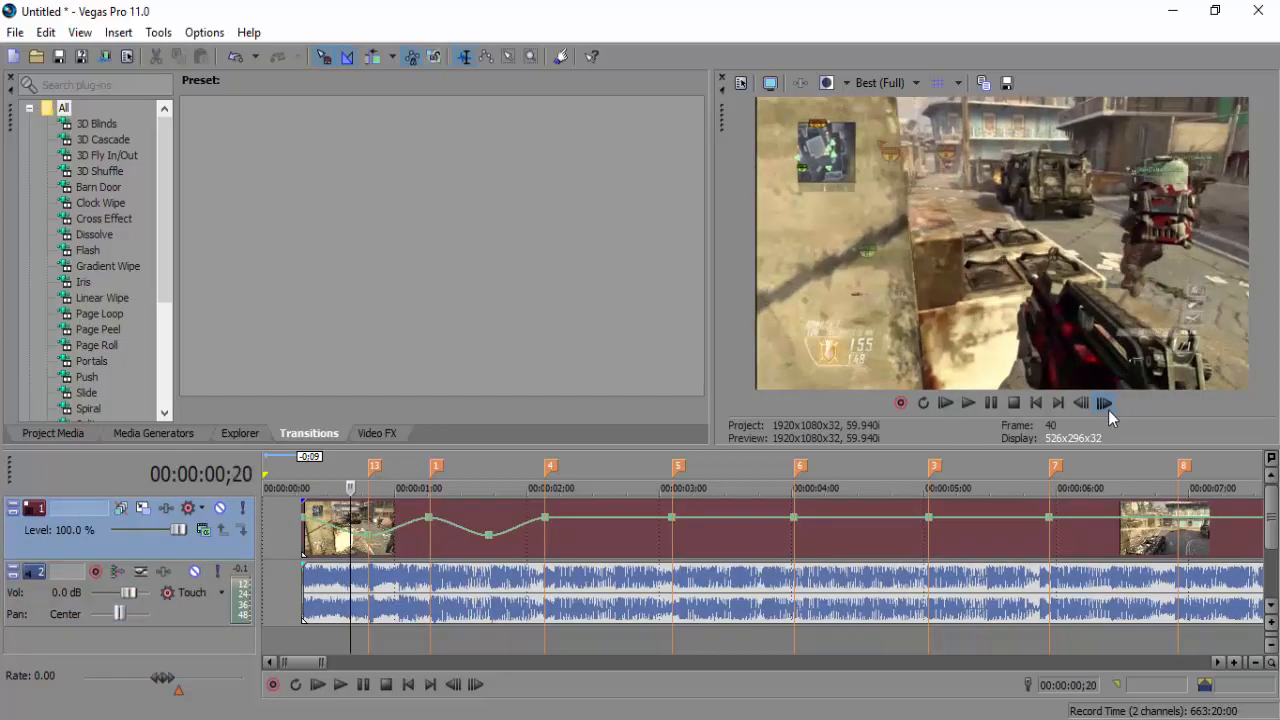
click(1109, 411)
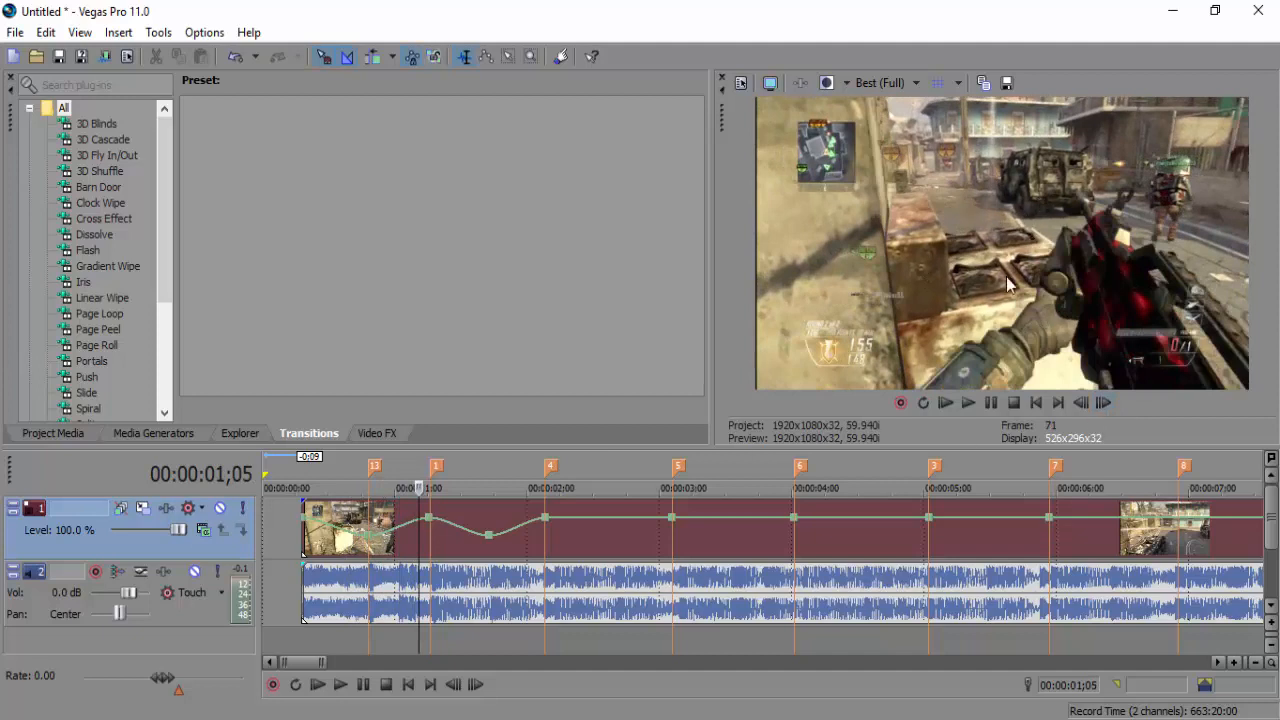
click(400, 545)
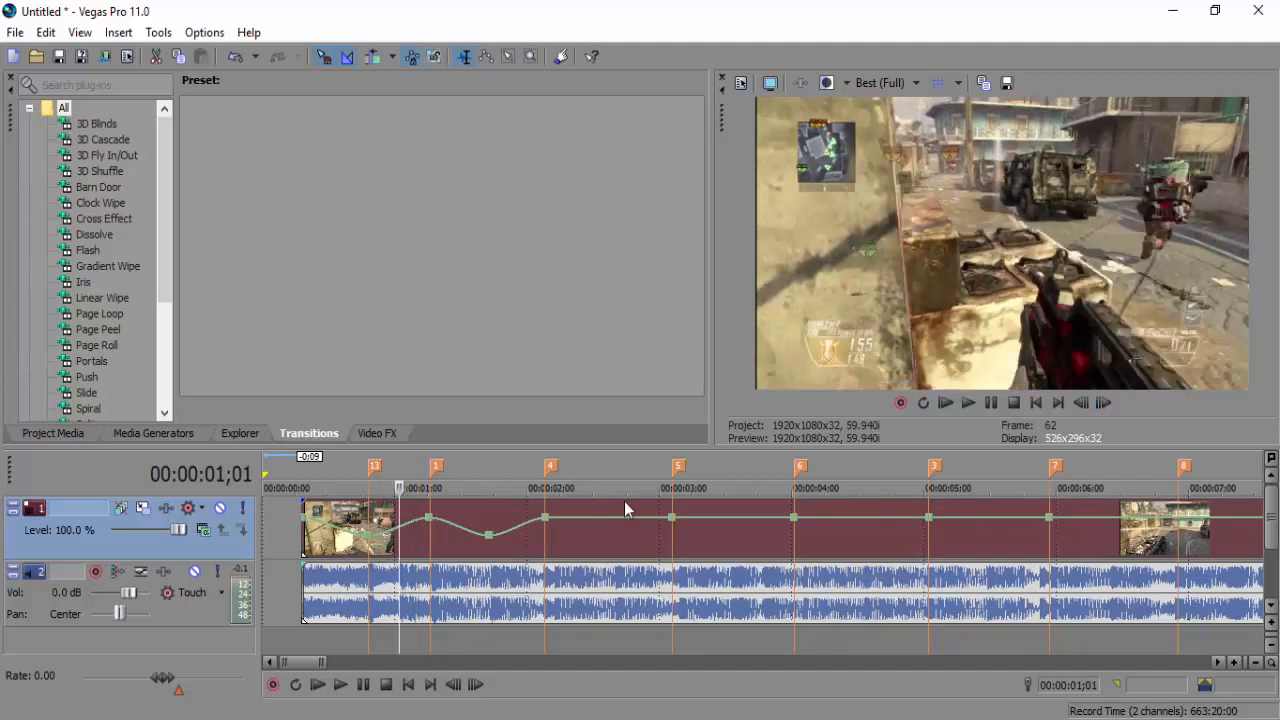
click(1106, 403)
click(1107, 403)
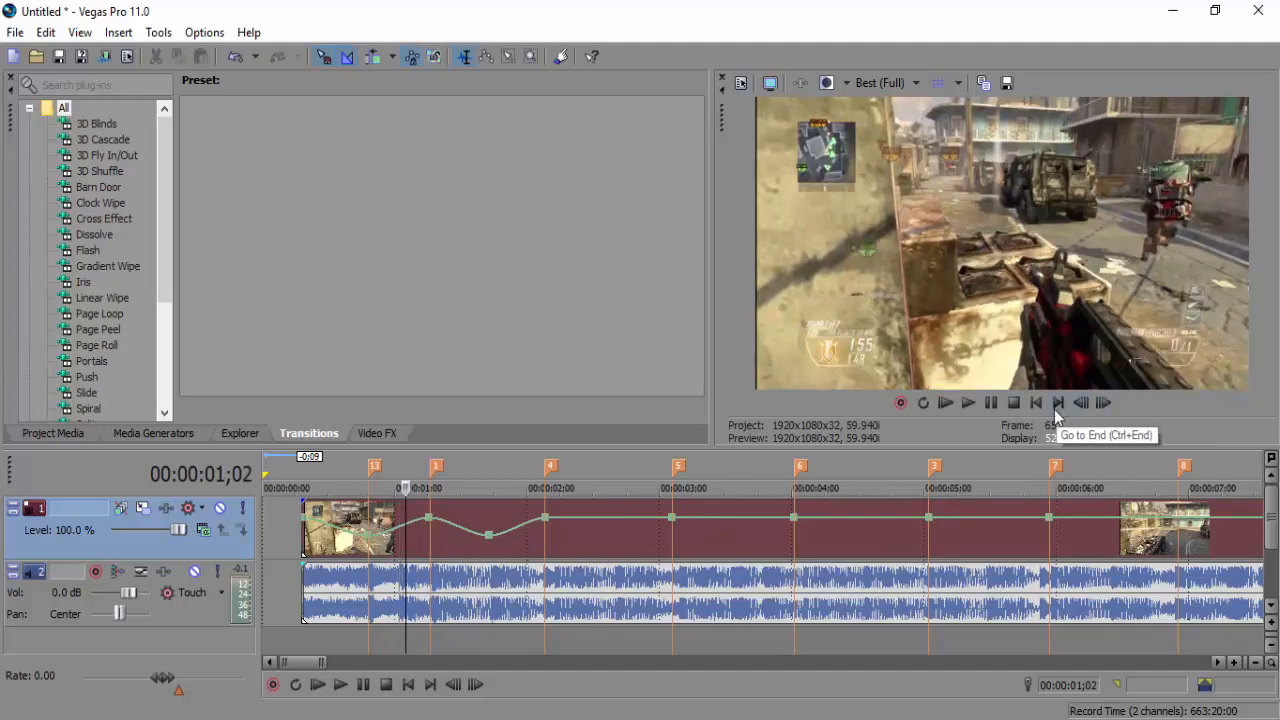
click(298, 552)
click(343, 688)
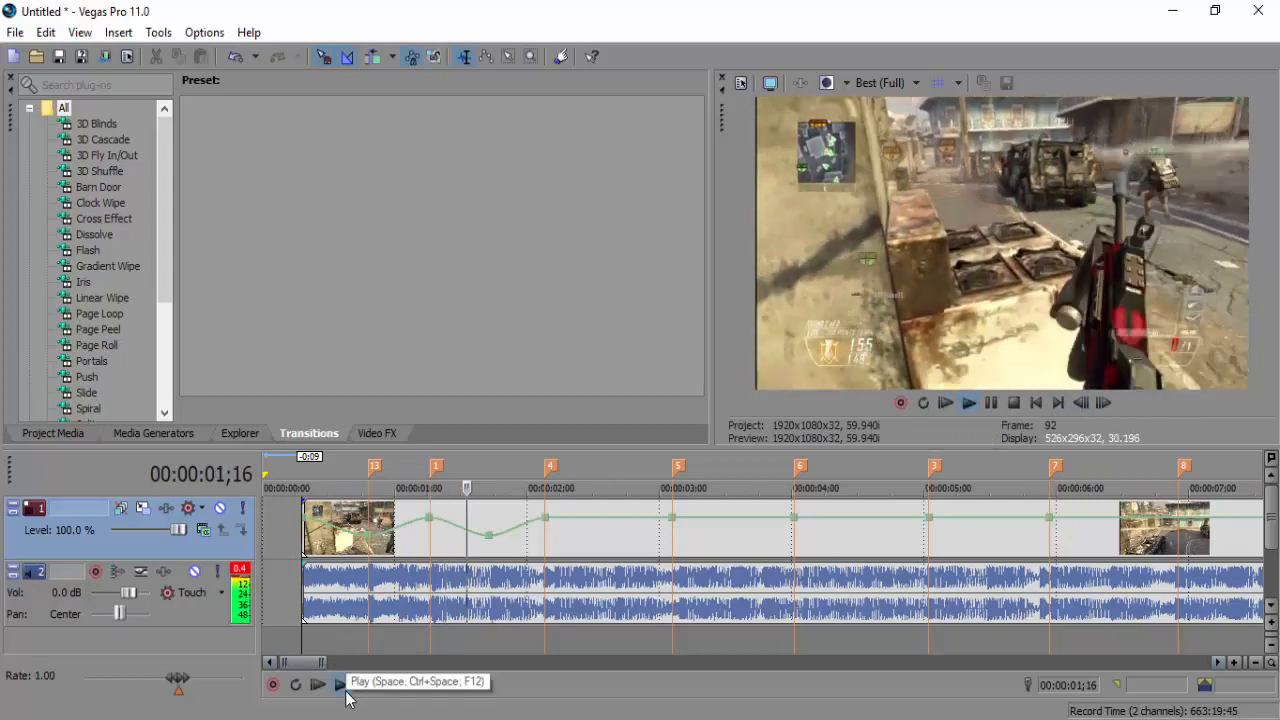
Play the opening through the first dip and adjust the gameplay event's start
click(341, 685)
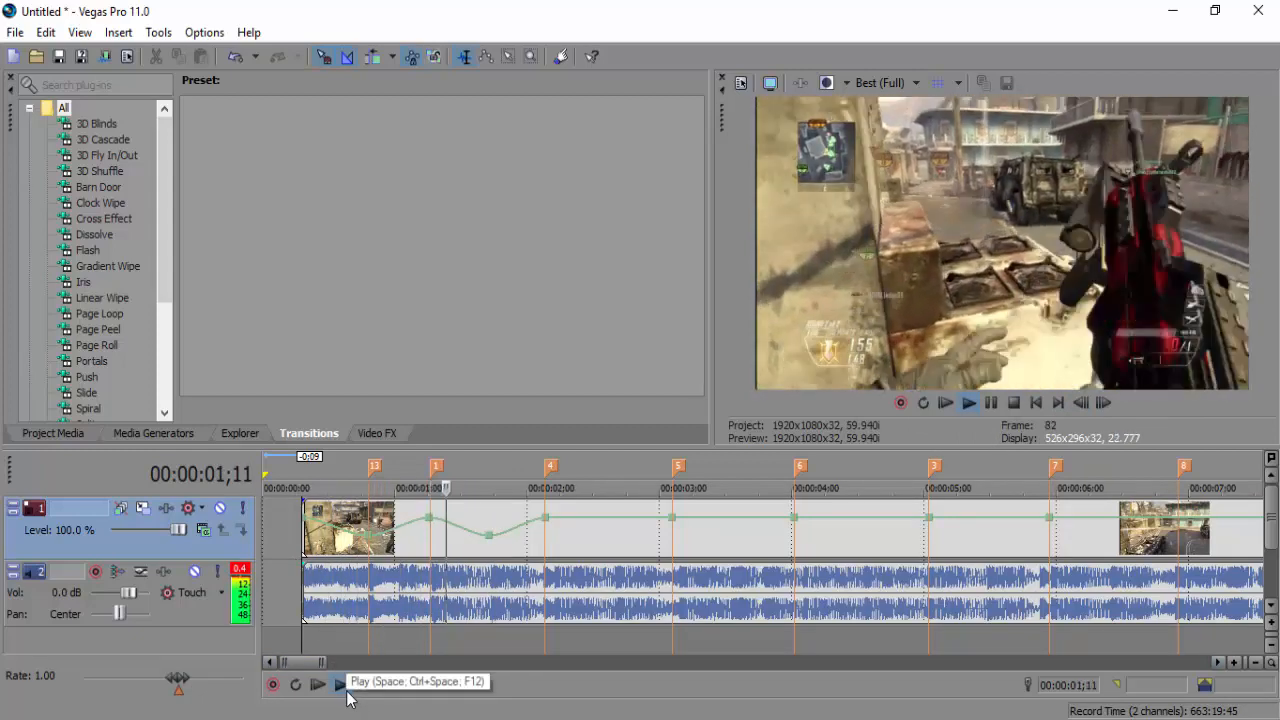
click(363, 684)
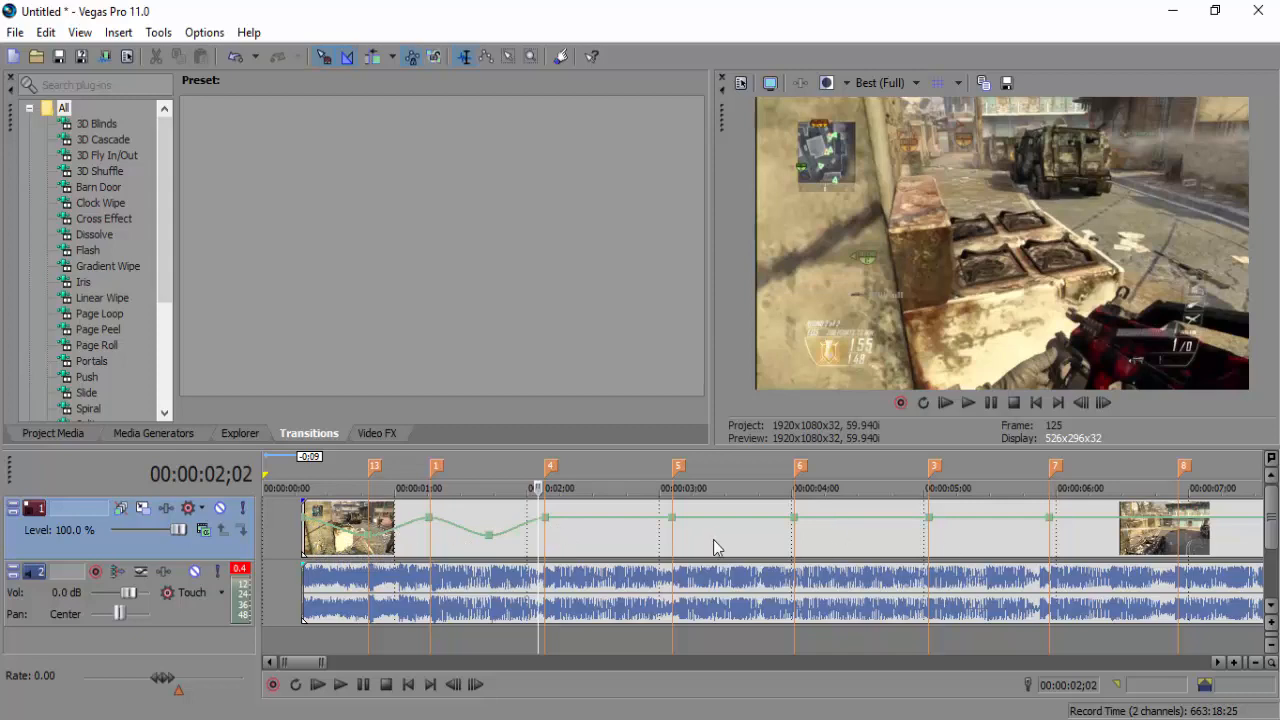
drag(306, 538, 334, 550)
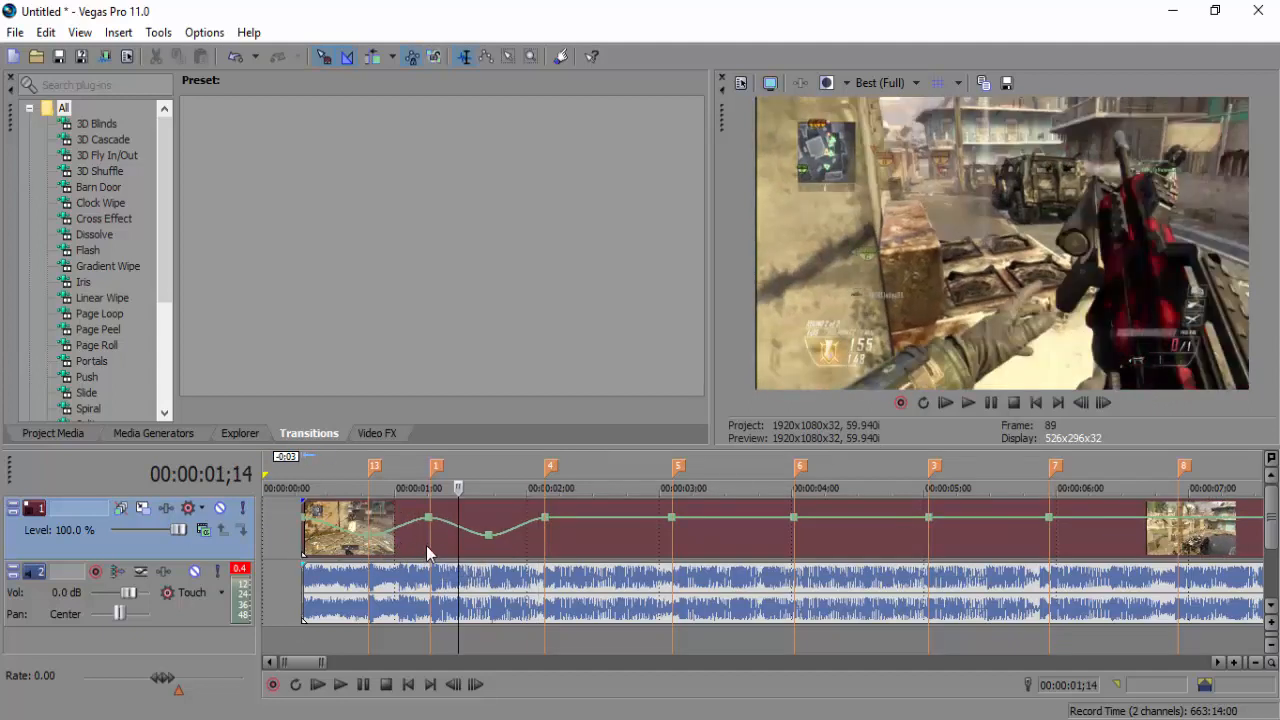
Step frame by frame from 00:00:01;08 through the dip to 00:00:03;00
click(427, 551)
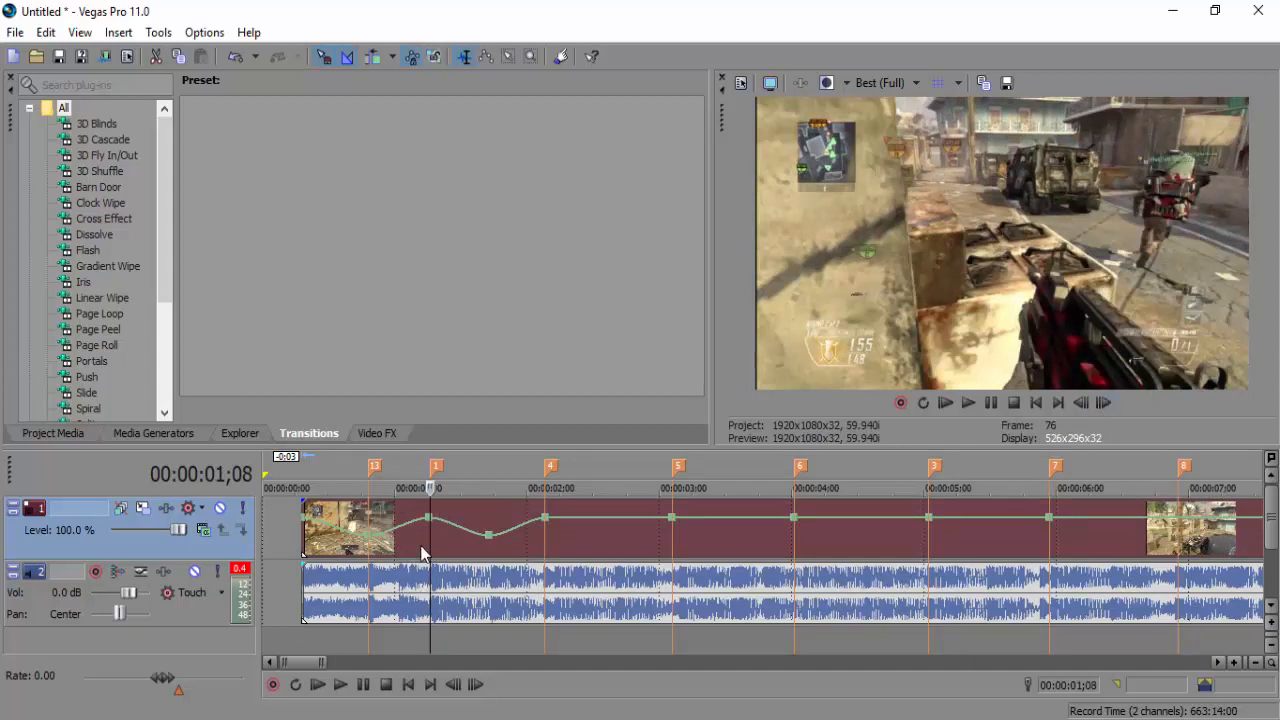
click(1103, 402)
click(1103, 402)
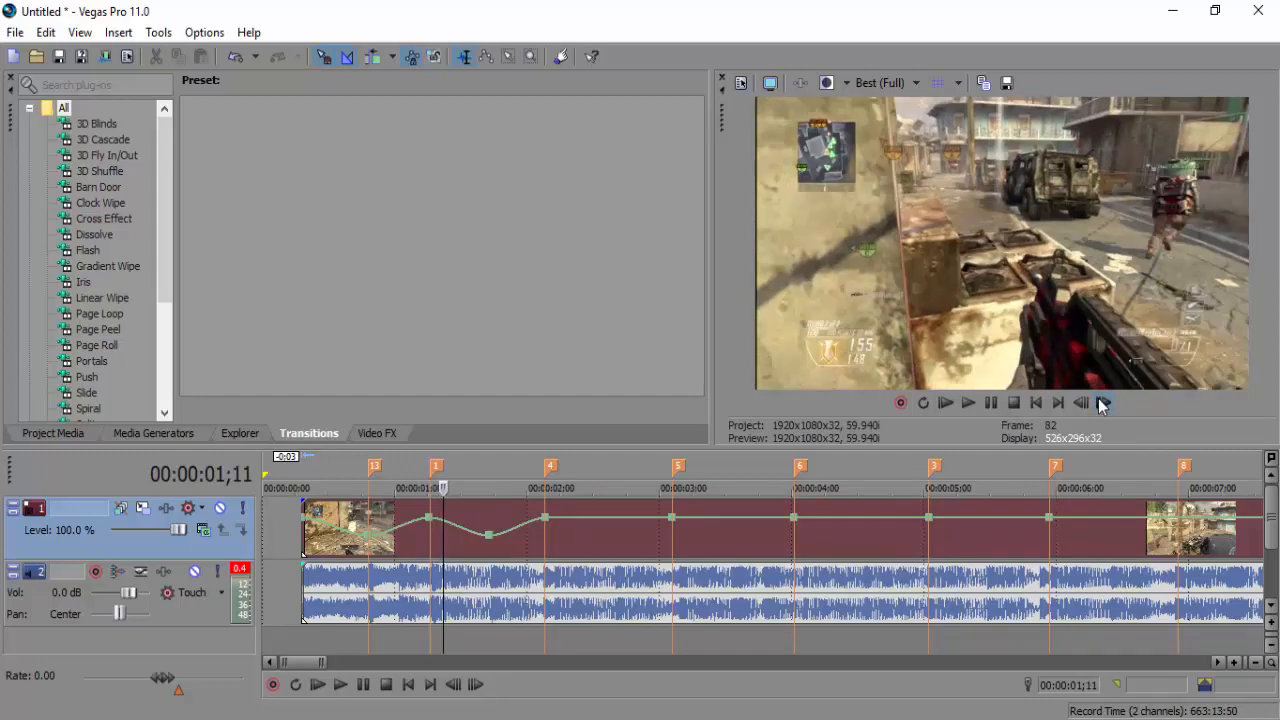
click(1101, 405)
click(1101, 405)
click(1101, 405)
click(1101, 405)
click(1101, 405)
click(1101, 405)
click(1101, 405)
click(1101, 405)
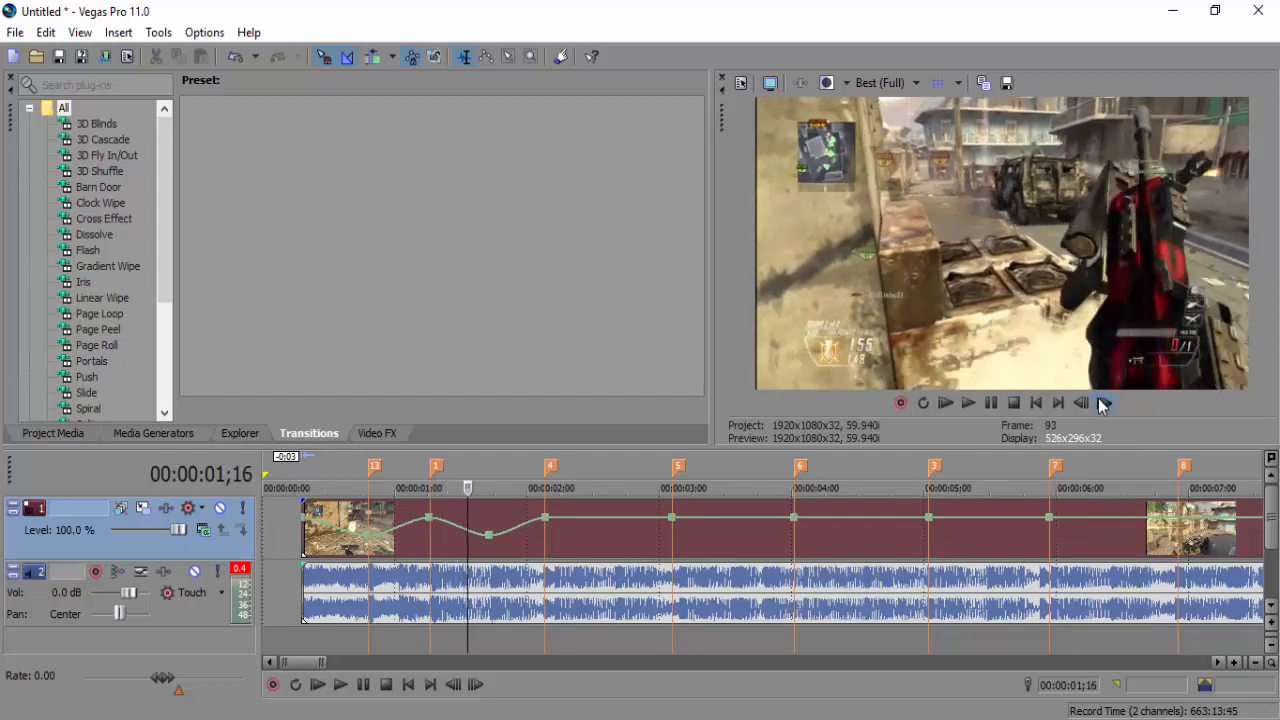
click(1101, 405)
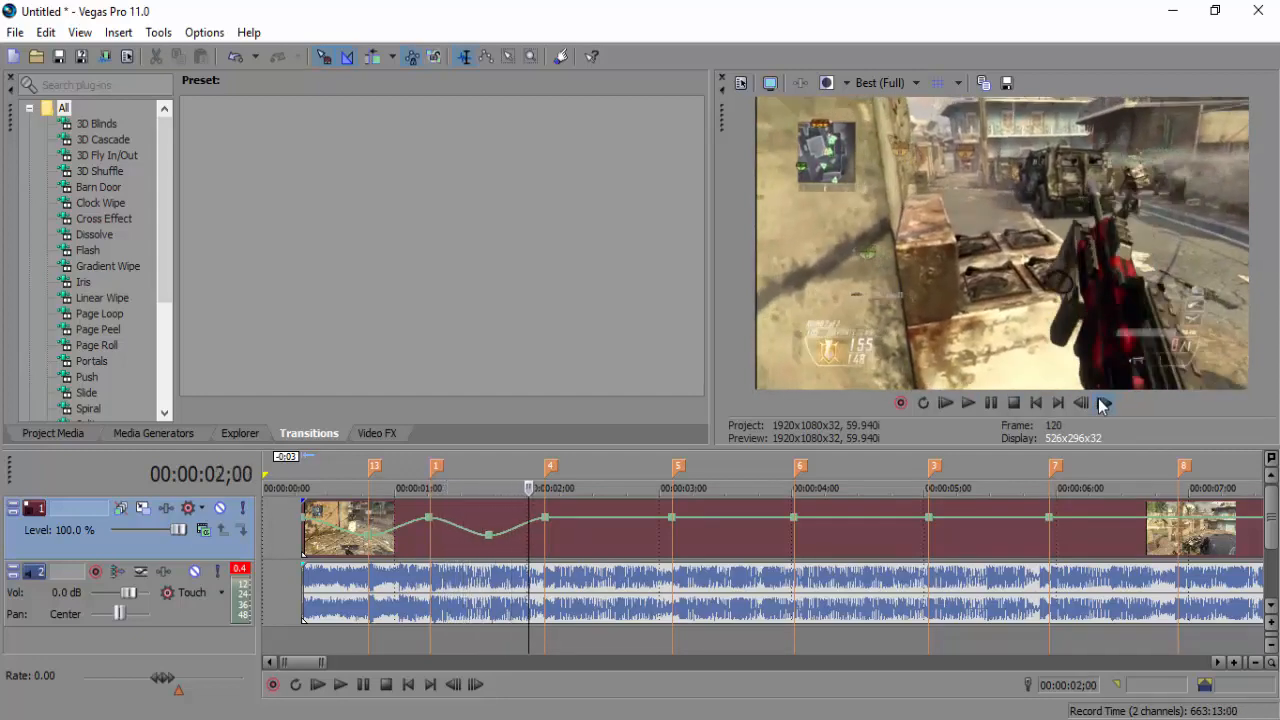
click(1101, 405)
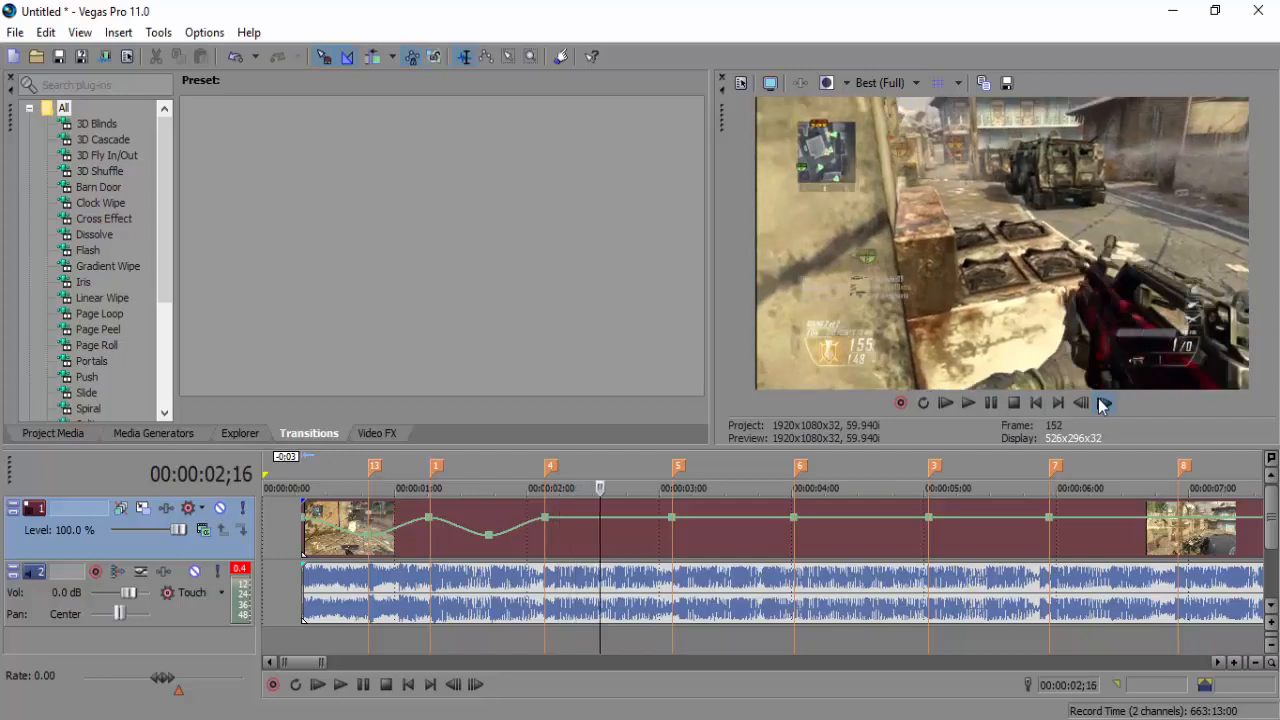
click(1101, 405)
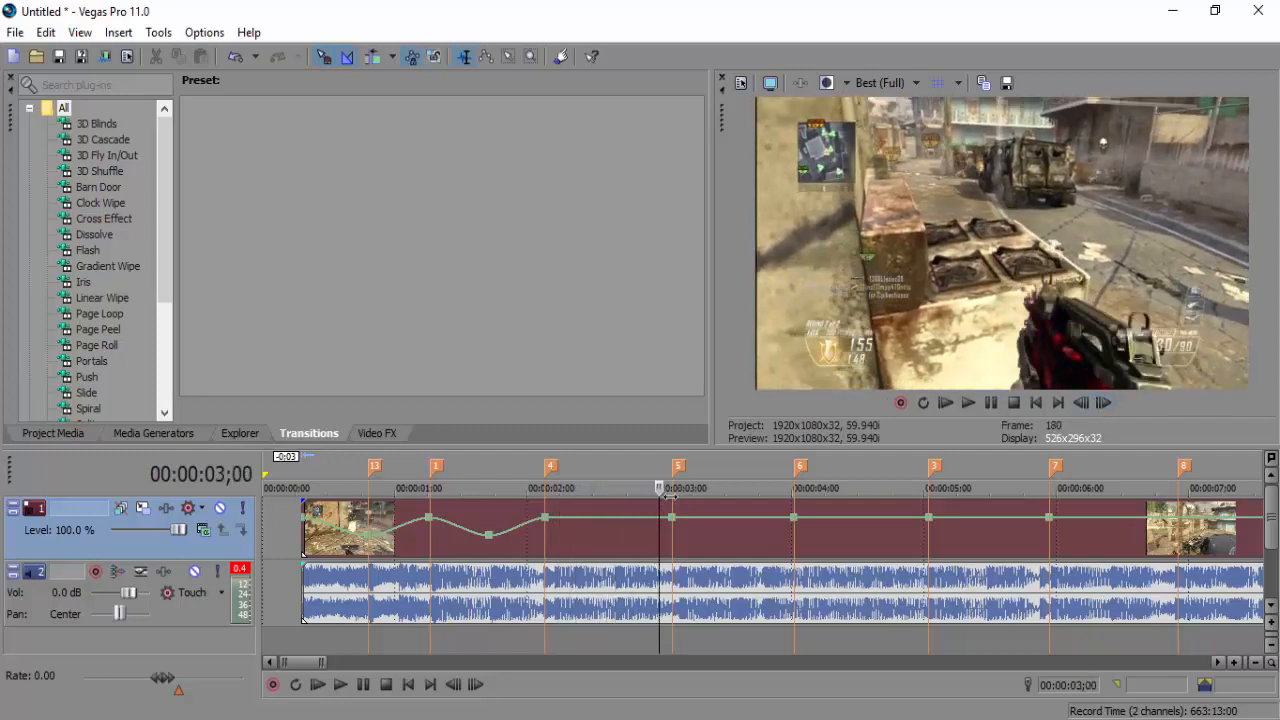
Add a velocity point at 00:00:02;18, drop it to 52%, and step past the 3;03 beat
double_click(608, 519)
drag(608, 532, 608, 537)
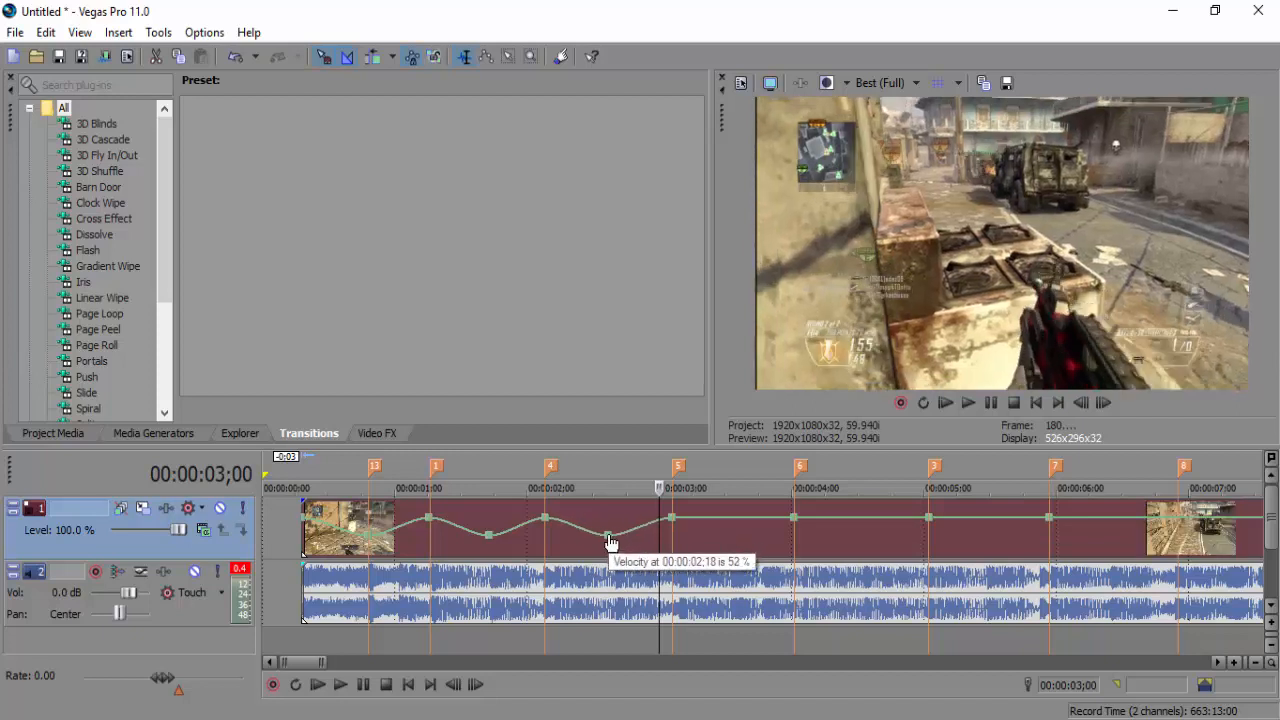
click(673, 537)
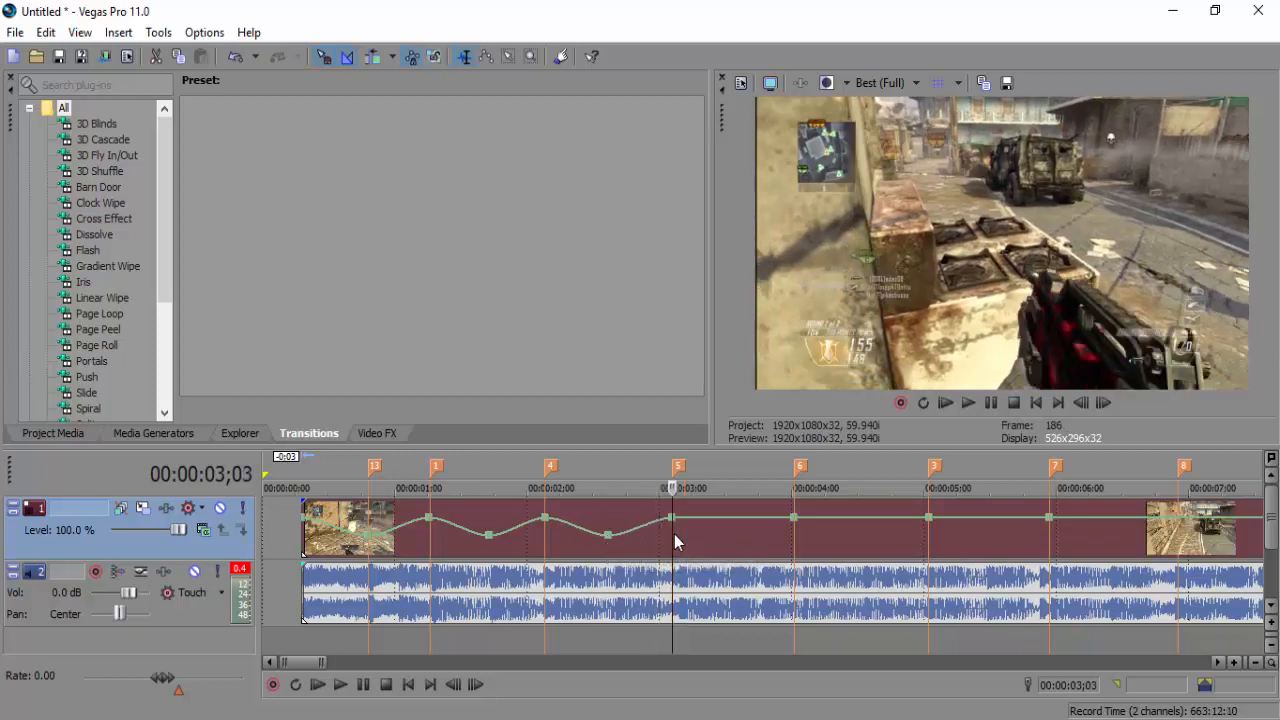
click(1103, 402)
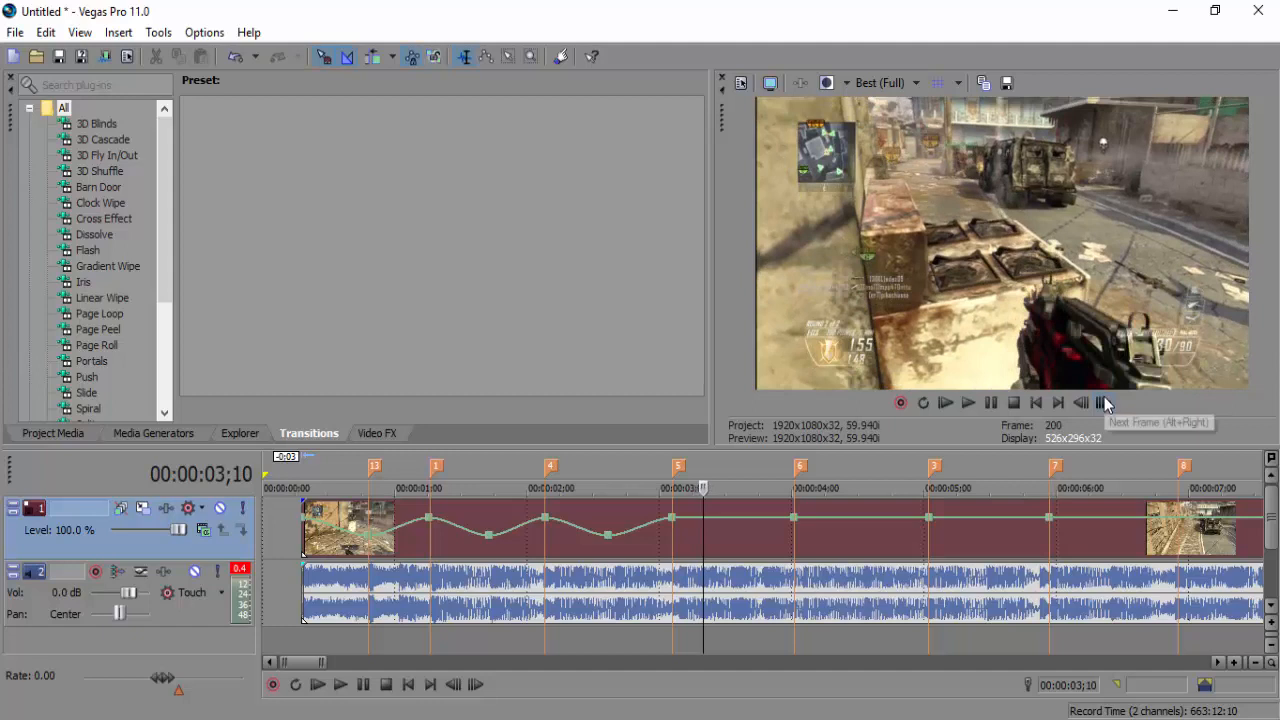
click(672, 540)
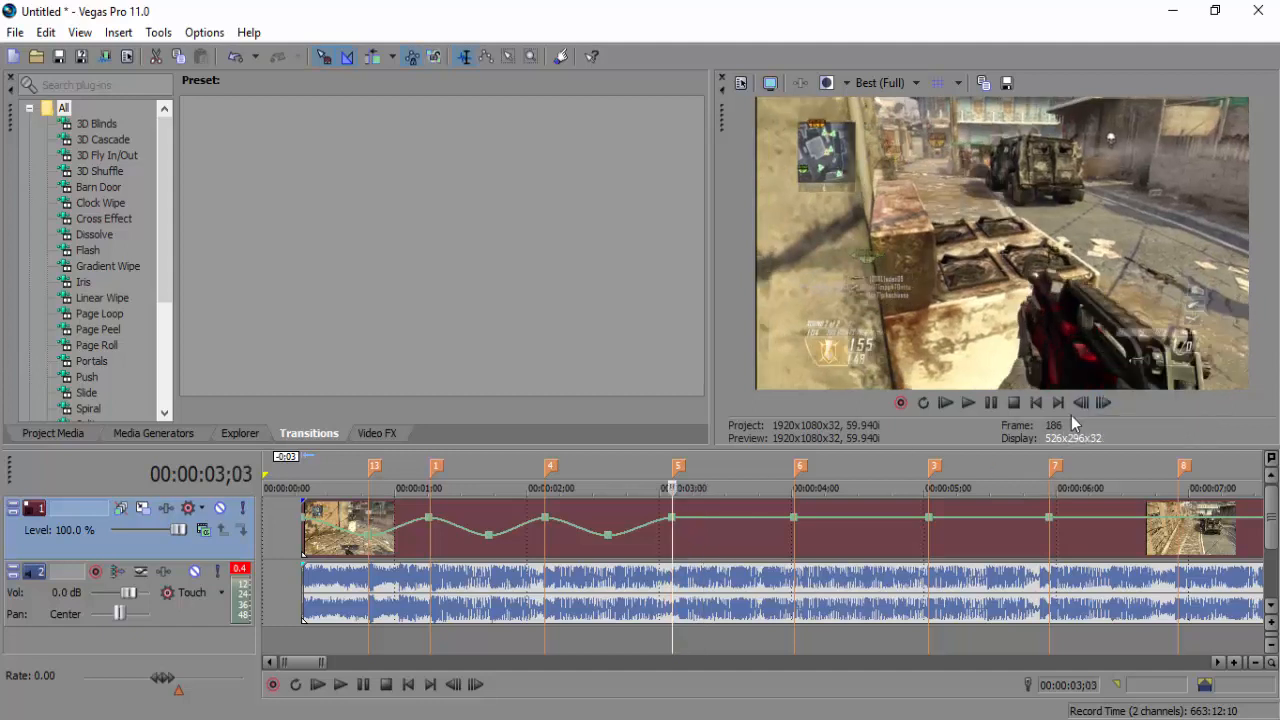
click(1103, 402)
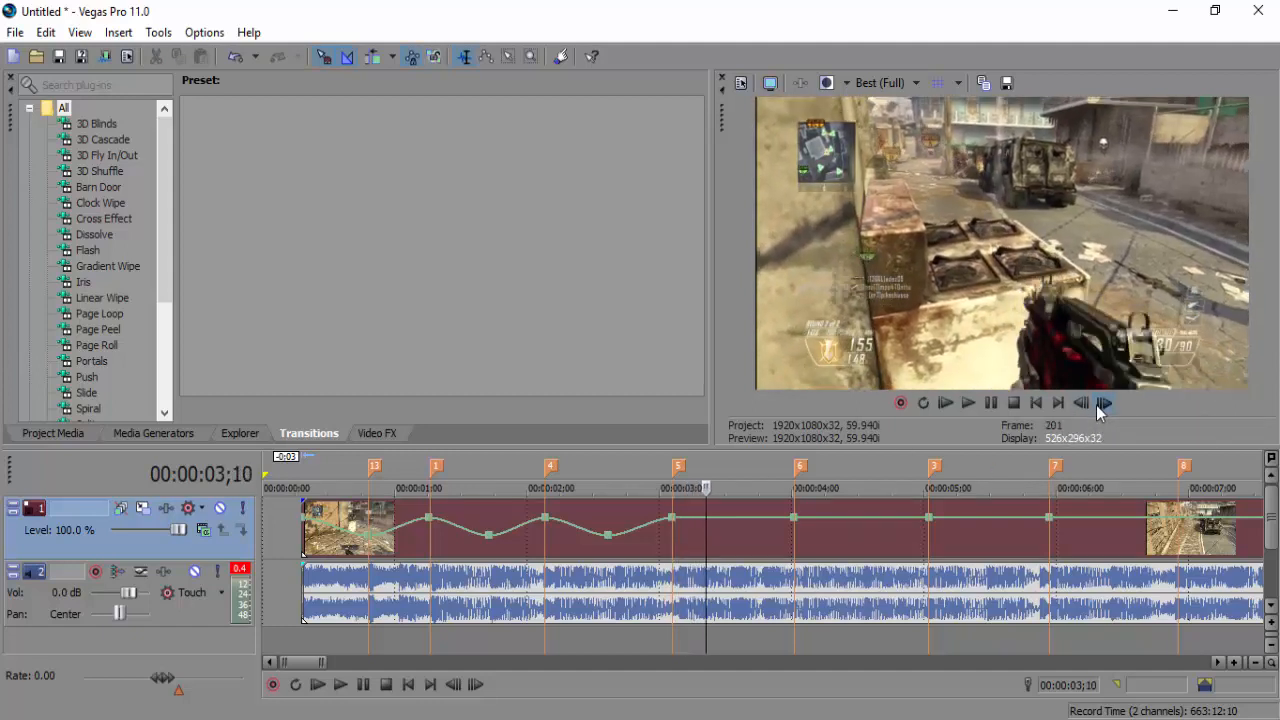
Add a point just after marker 5, pull it to 72%, and step through 3;03–3;14
double_click(730, 518)
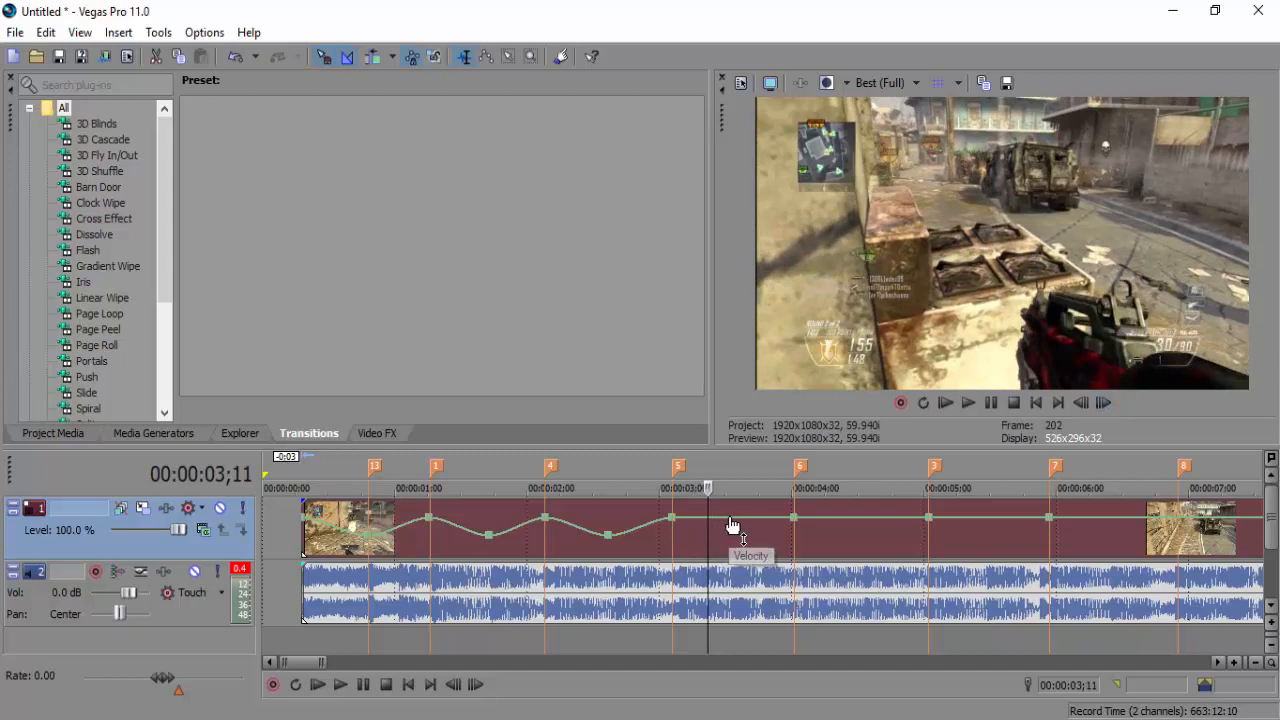
drag(730, 518, 726, 540)
click(671, 537)
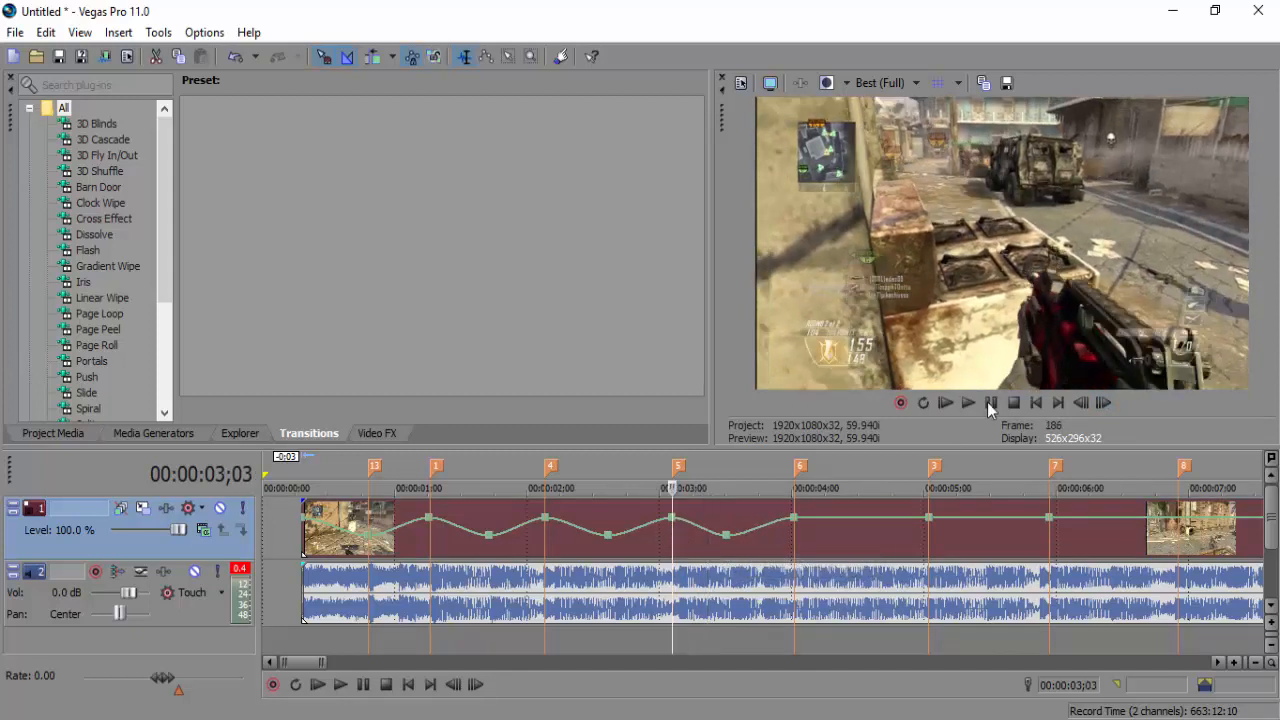
click(1102, 404)
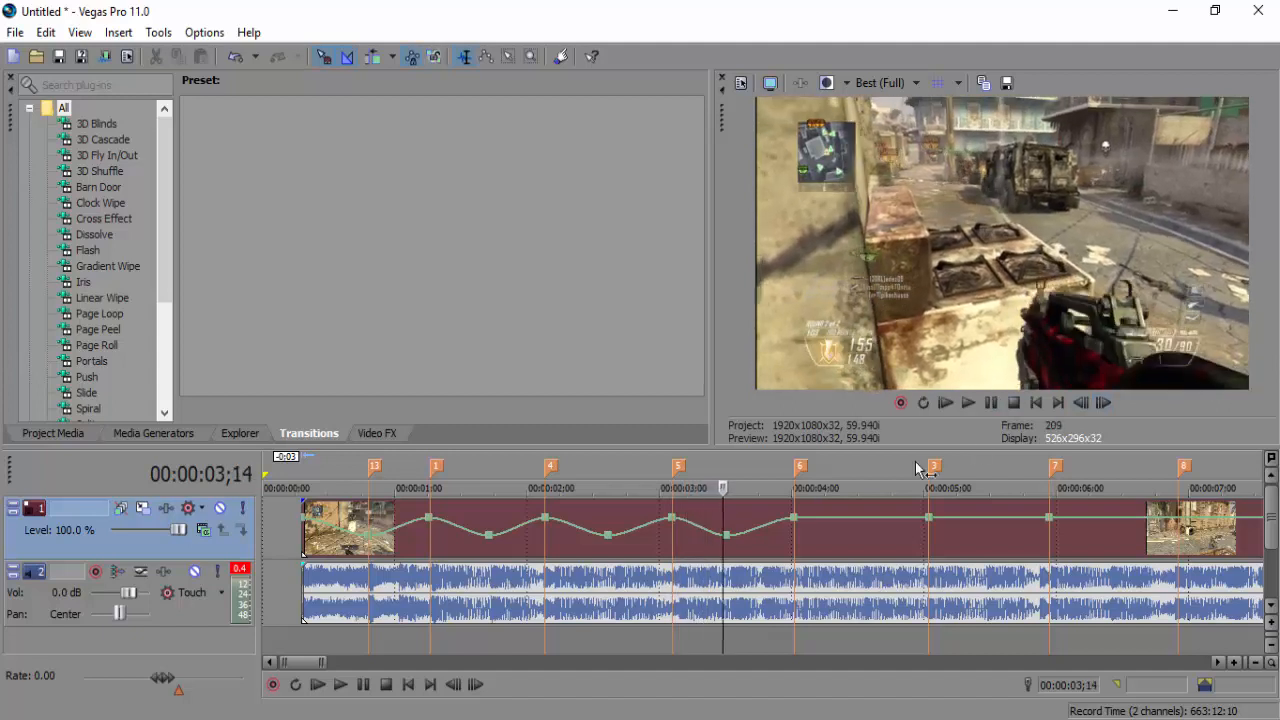
click(671, 536)
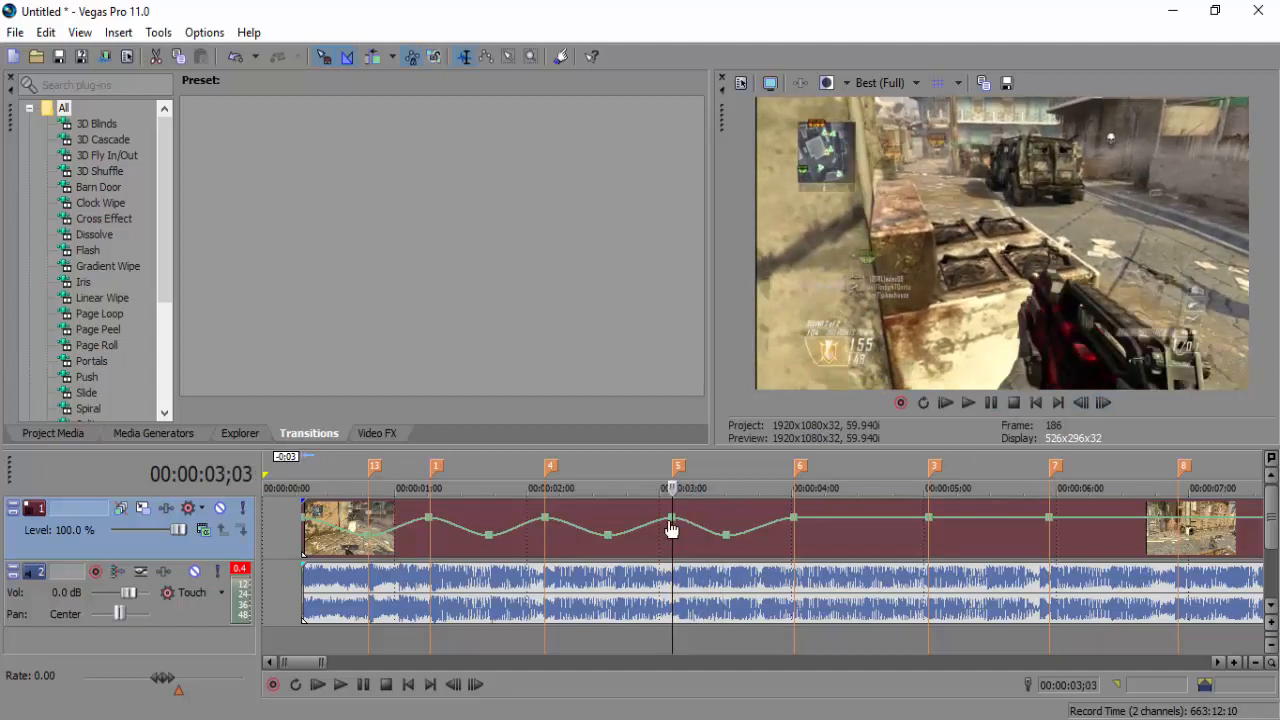
Raise the 3;03 velocity point to 183%, then check the wave frame by frame and in playback
drag(672, 519, 677, 521)
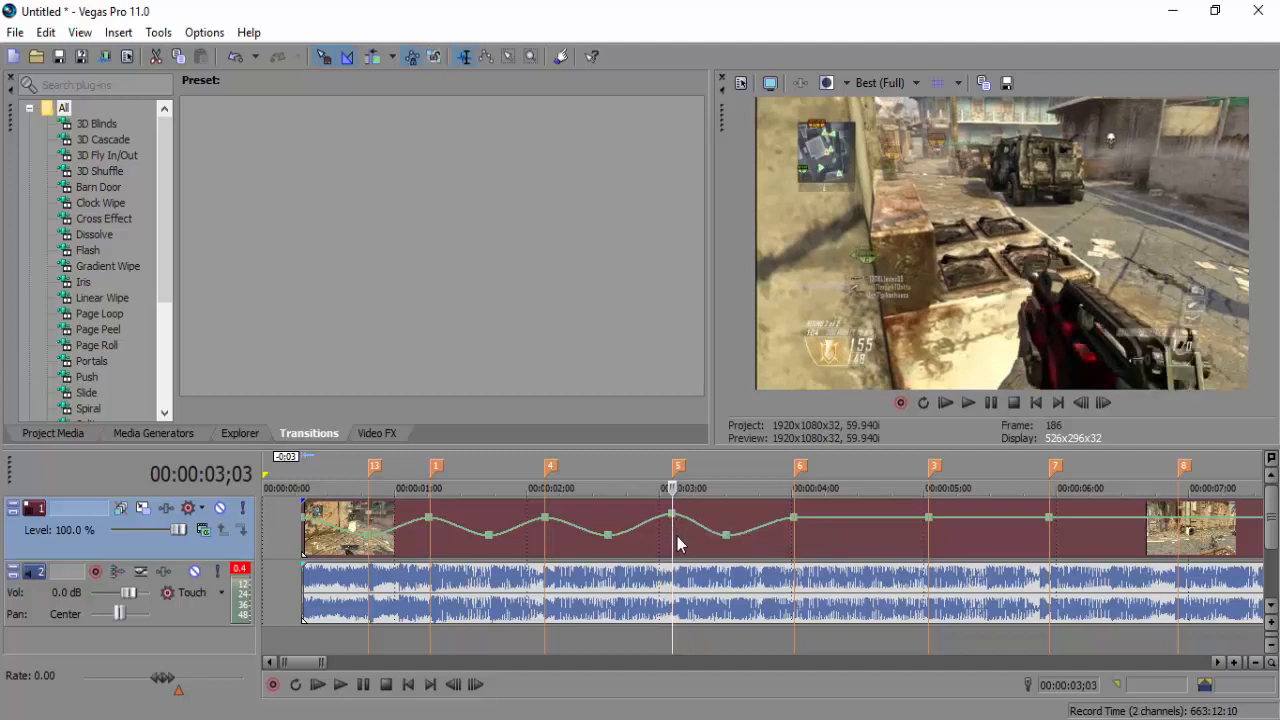
click(1104, 403)
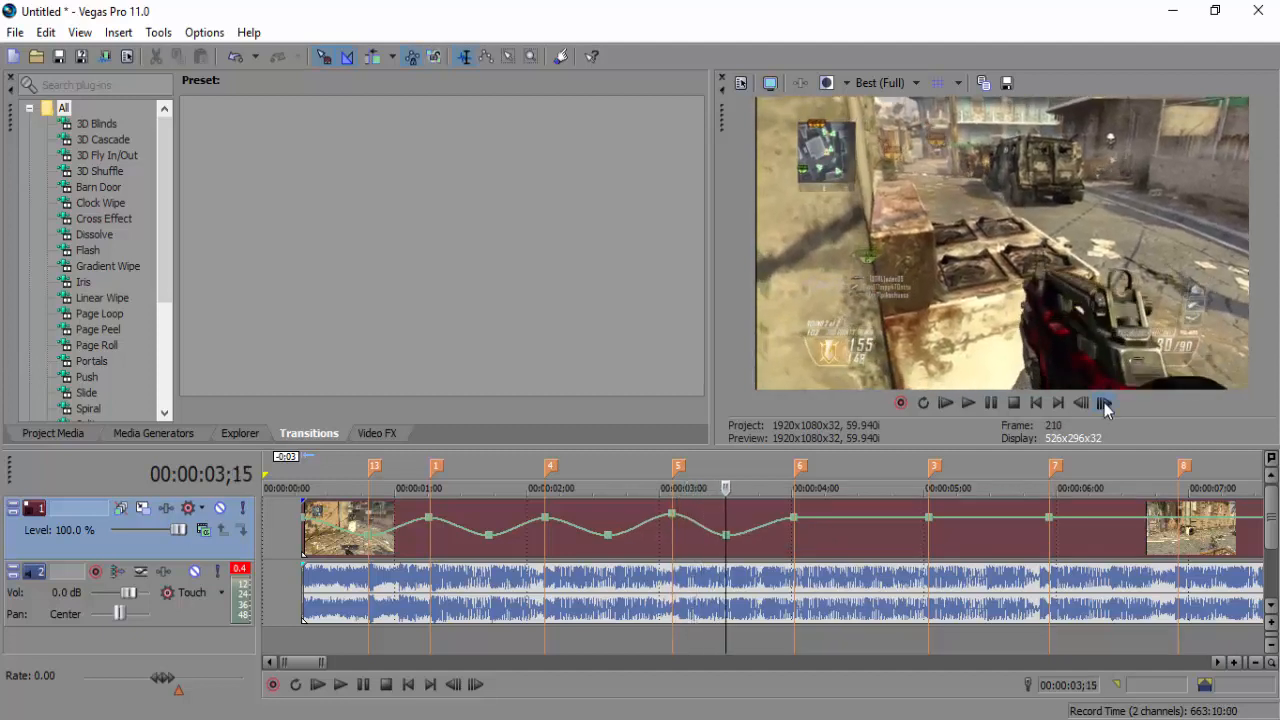
click(1104, 403)
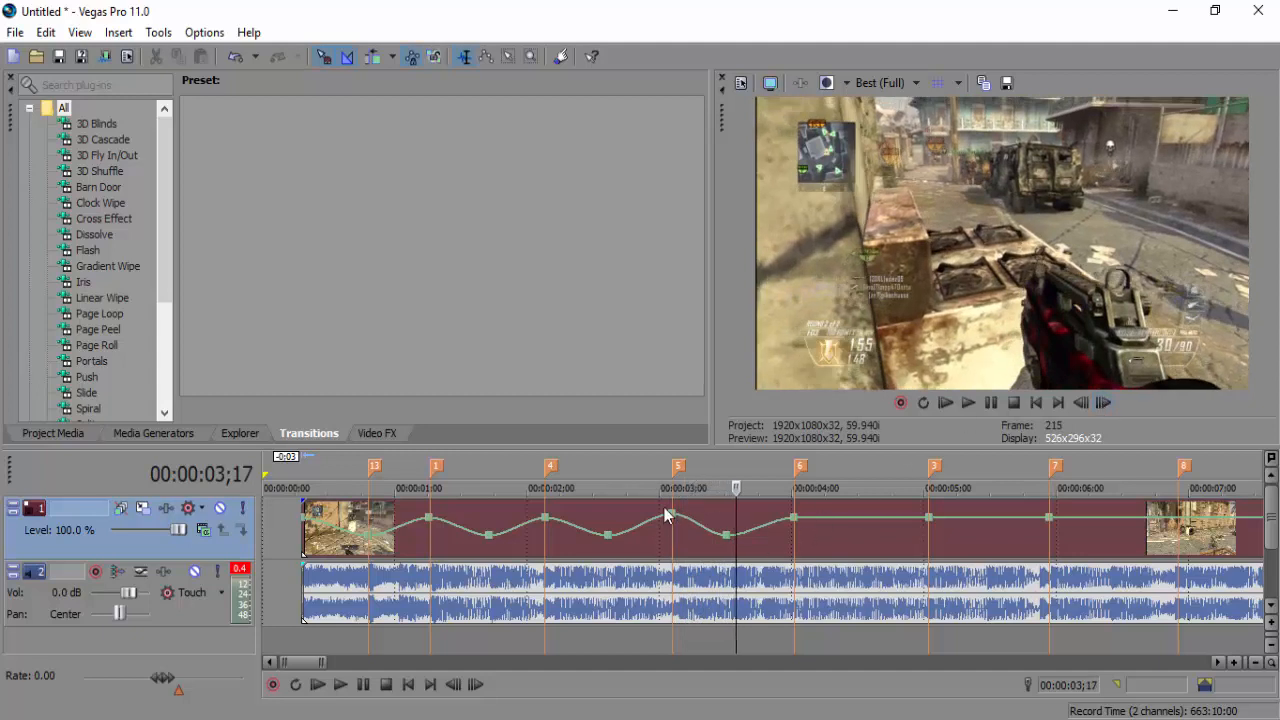
click(309, 537)
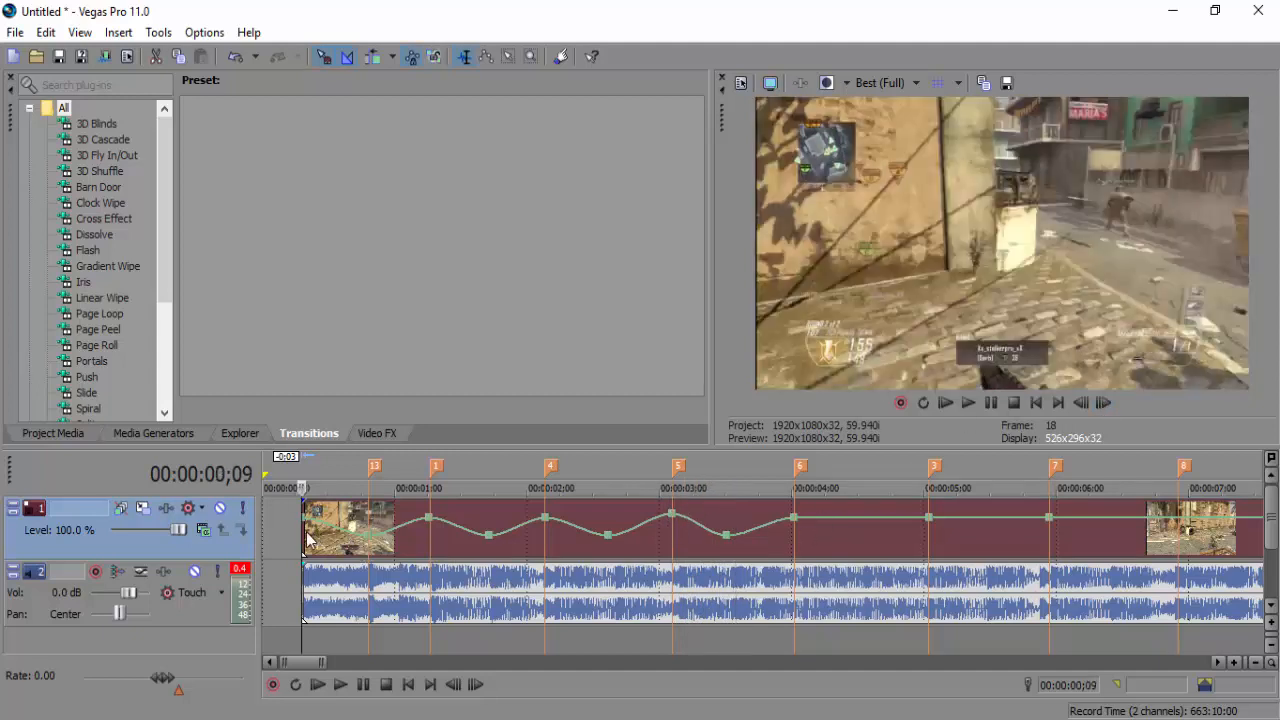
click(341, 685)
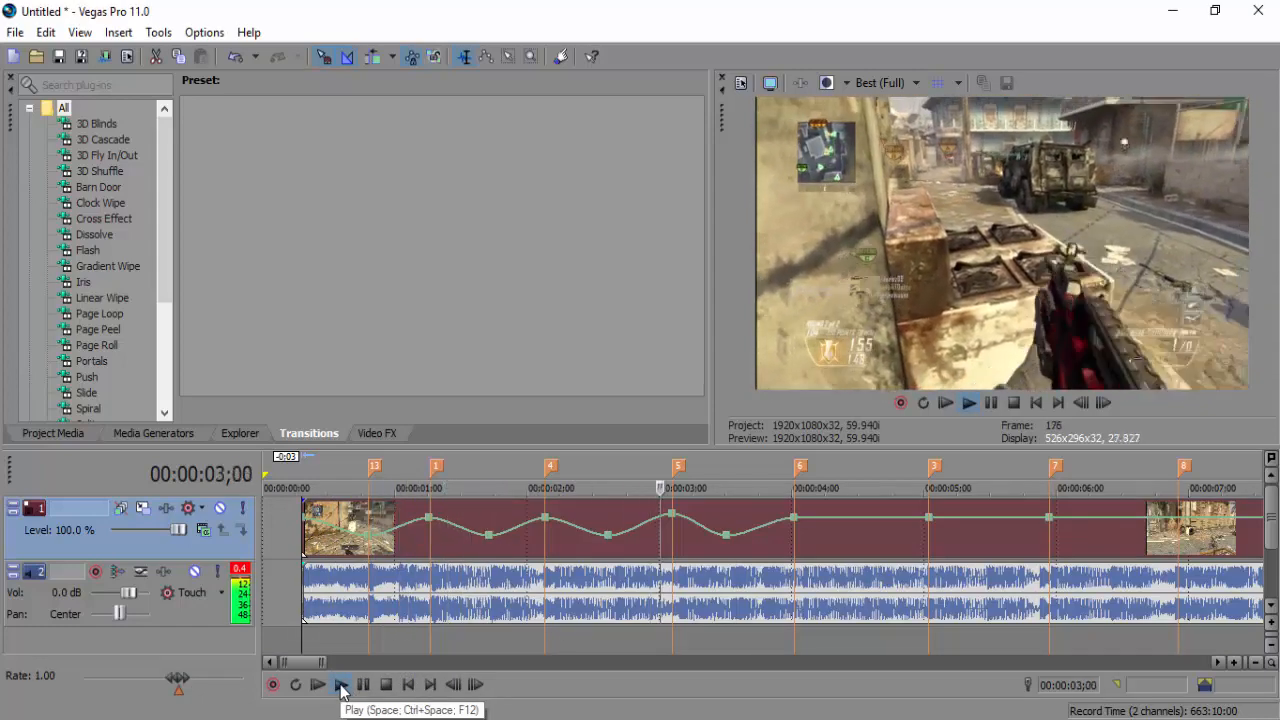
click(363, 685)
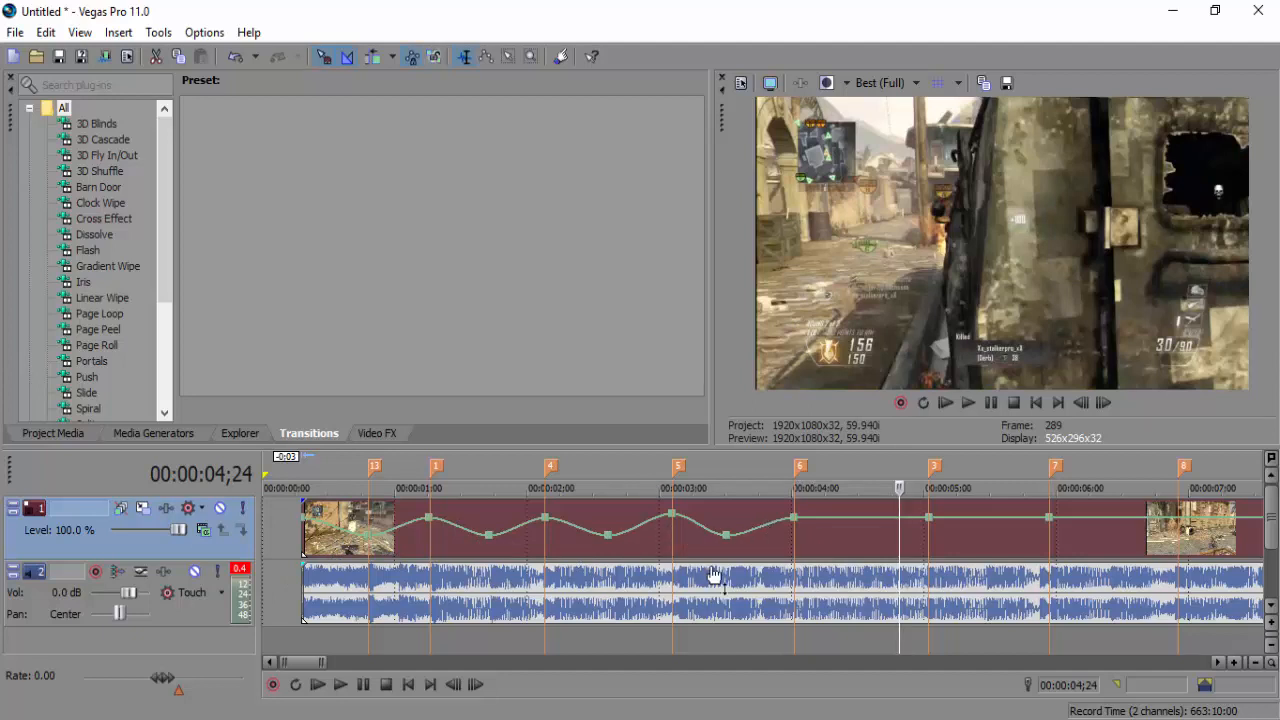
Add a velocity point after marker 6 and pull it down to about 38%
right_click(760, 537)
click(912, 530)
double_click(865, 520)
drag(865, 520, 864, 545)
Move the dip point to 4;21 at 45% and add a 52% point near 4;09
click(927, 530)
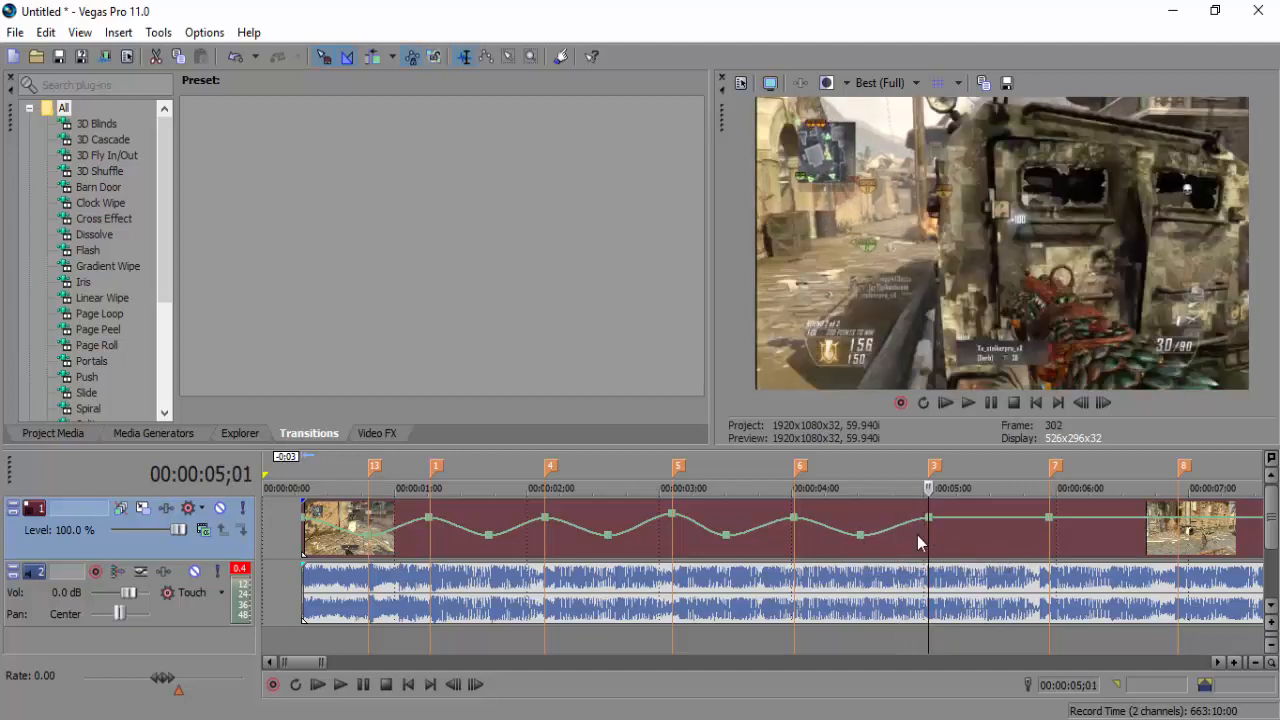
click(887, 542)
click(841, 546)
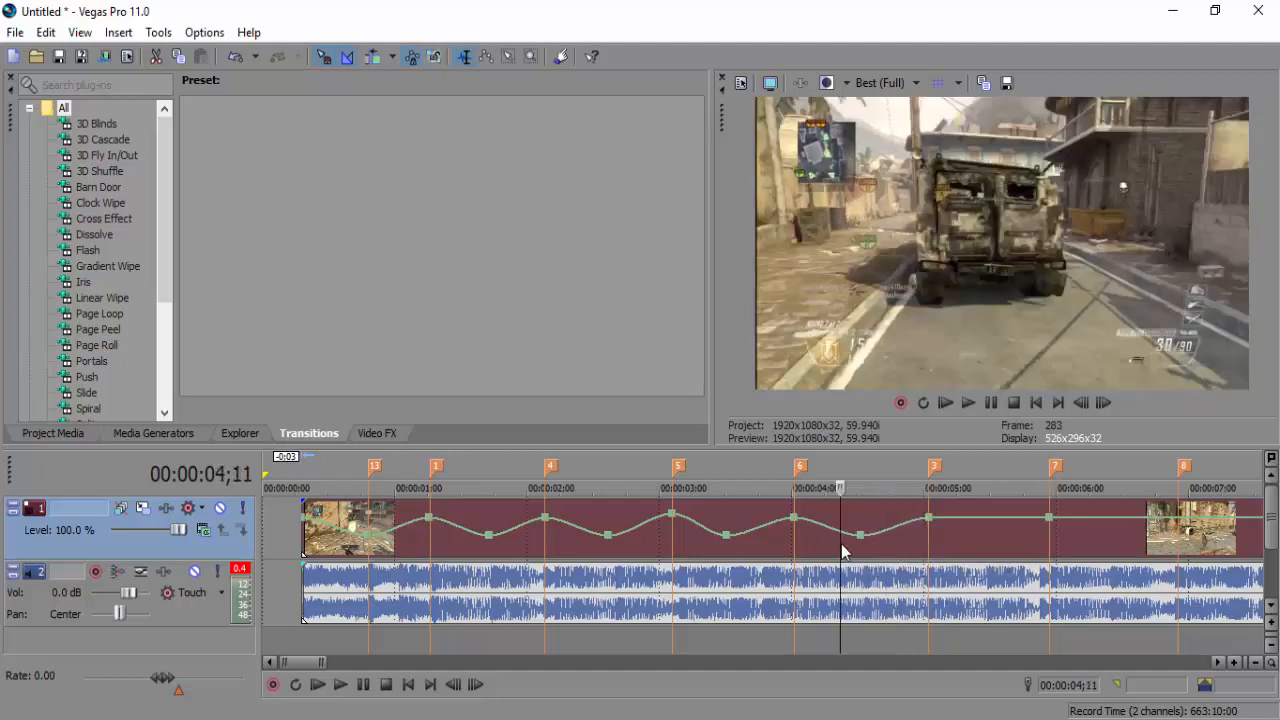
click(904, 547)
click(914, 546)
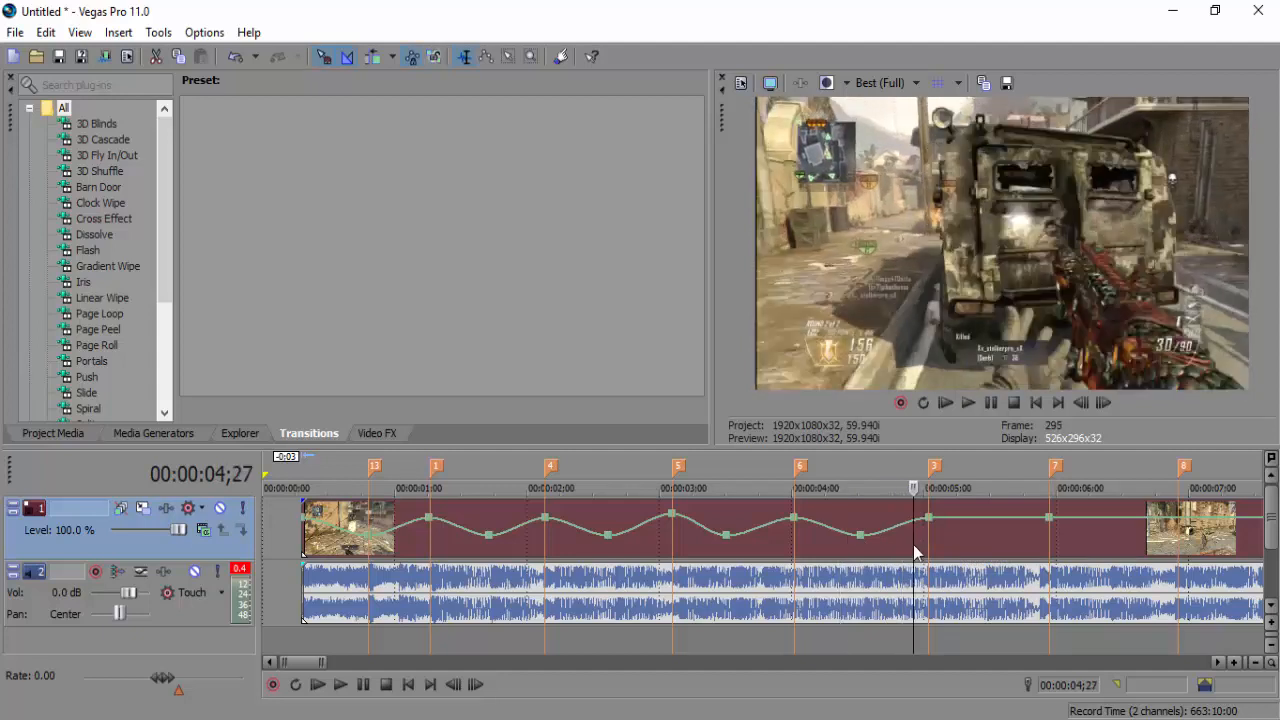
mouse_move(857, 543)
mouse_down()
mouse_move(895, 545)
mouse_move(837, 543)
mouse_up()
double_click(833, 530)
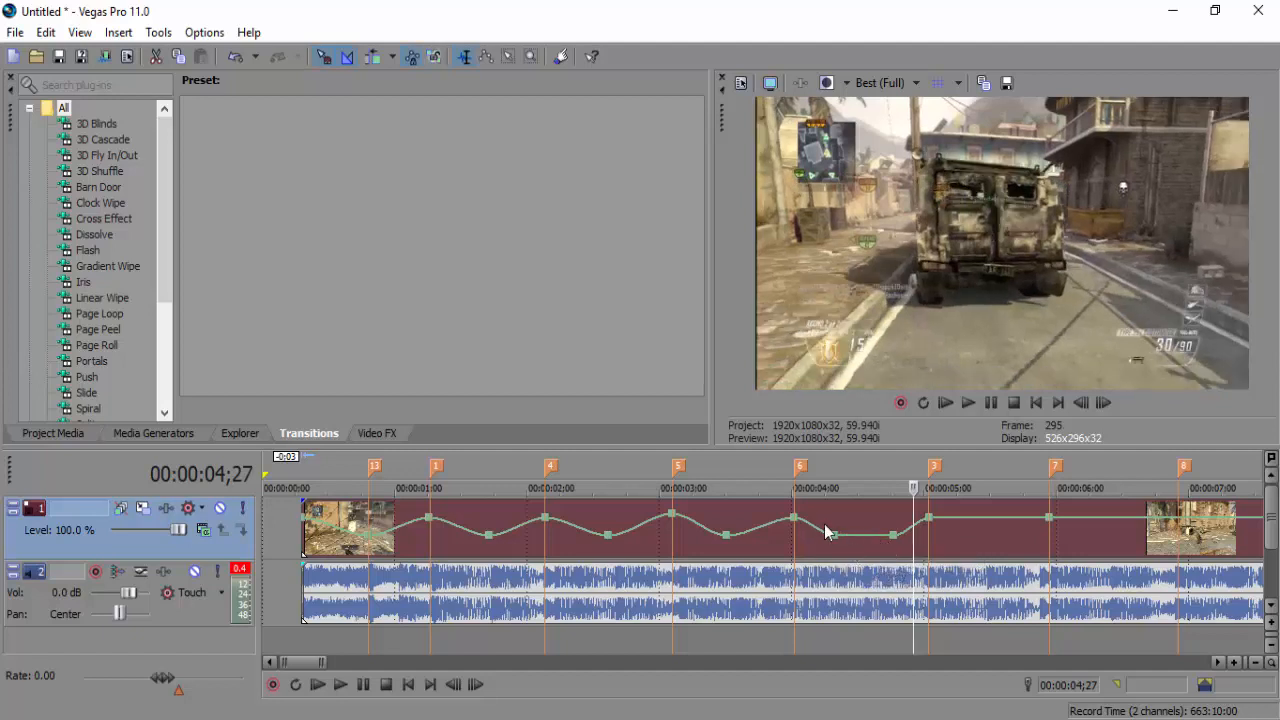
Play back from 3;24 and step back from marker 3 to 4;27 to check the dip
click(928, 535)
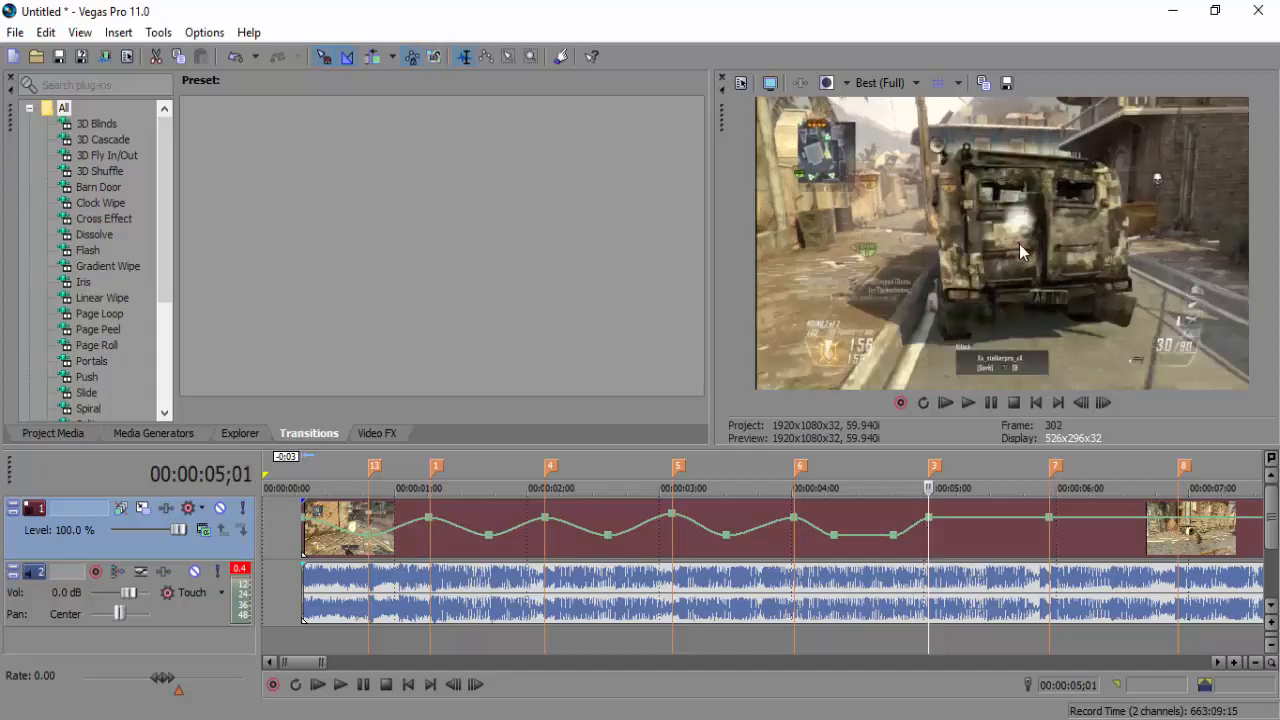
click(767, 534)
key(space)
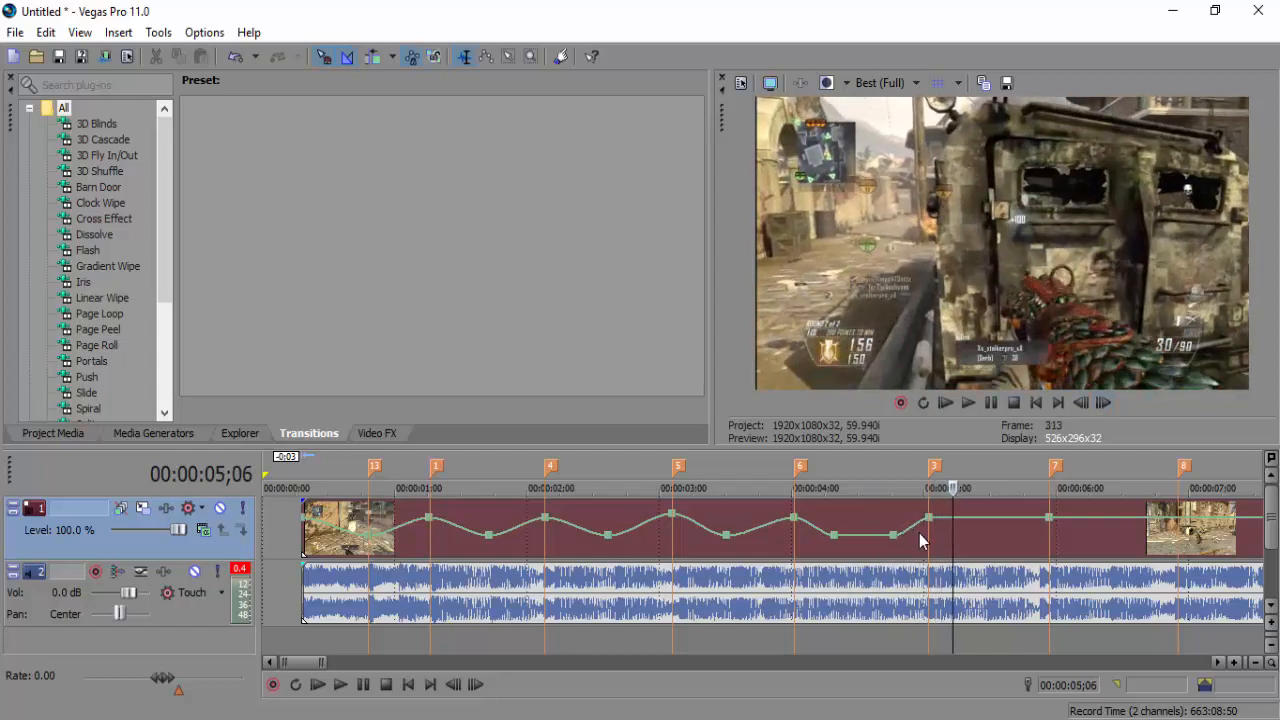
click(926, 534)
click(1079, 403)
click(1079, 403)
click(1079, 403)
click(1079, 403)
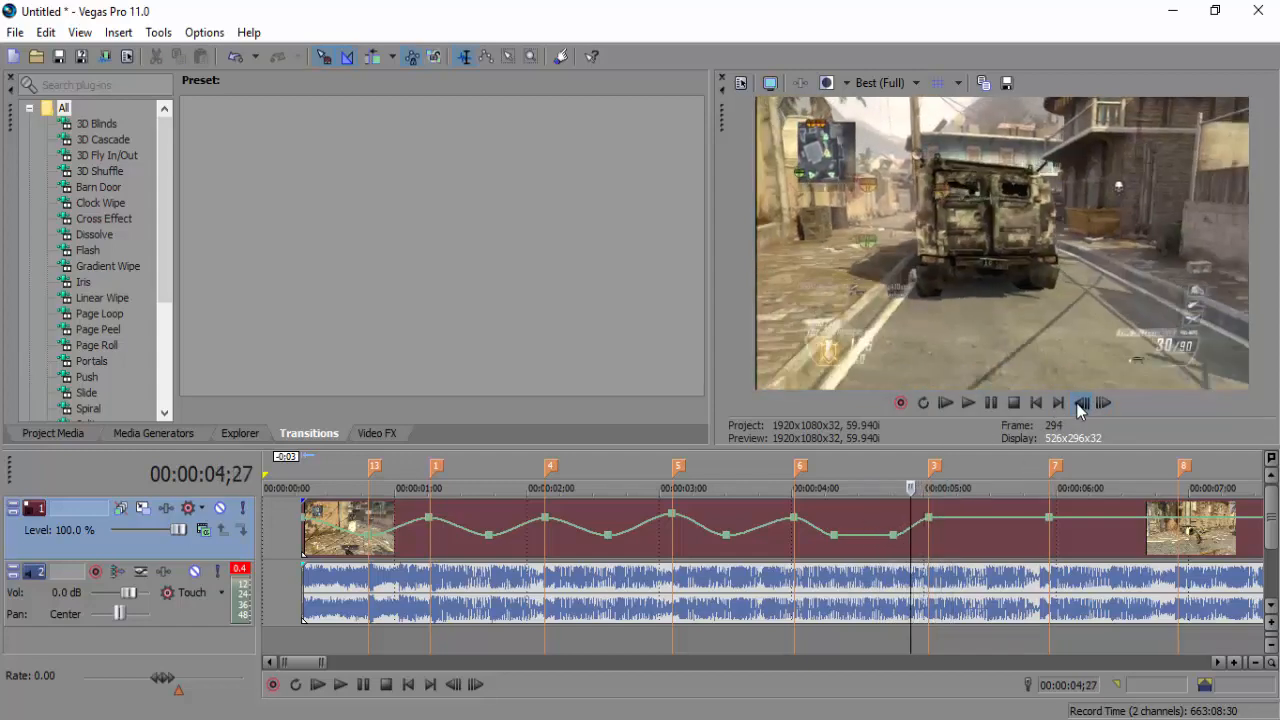
click(833, 536)
Make the segment leaving the 4;09 point a linear fade and add a 45% velocity dip at 5;14
right_click(835, 541)
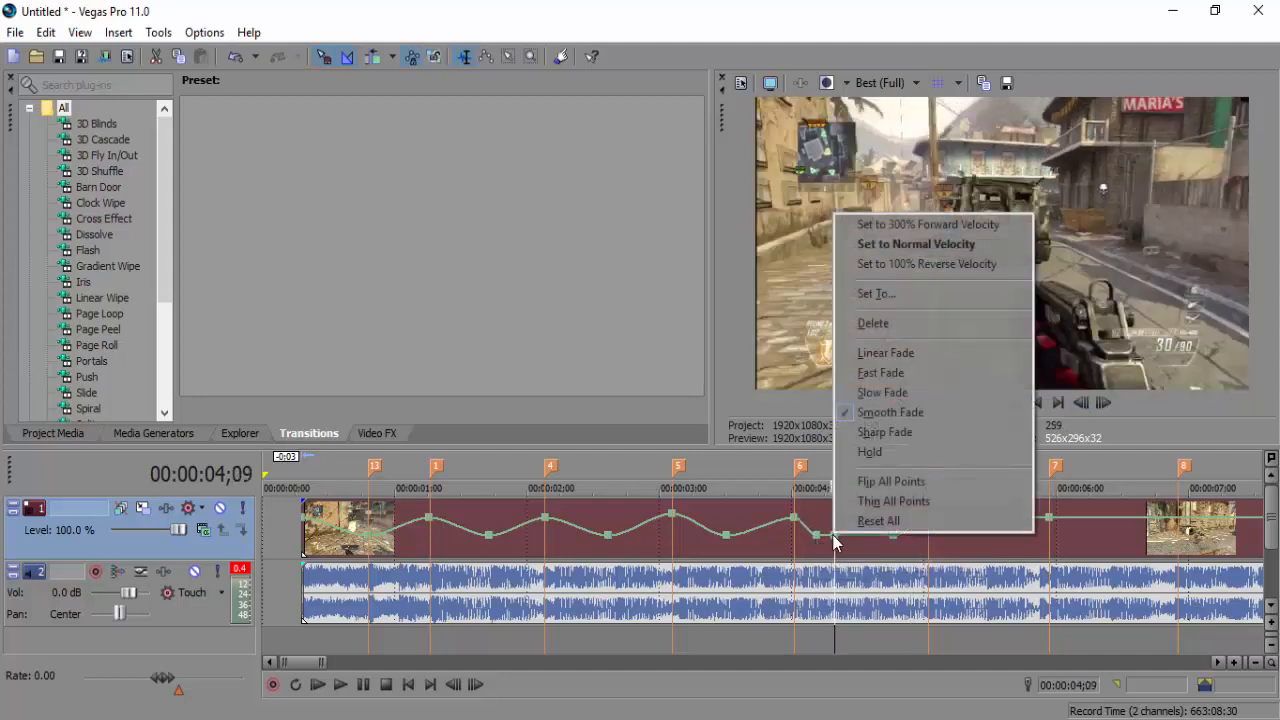
click(880, 352)
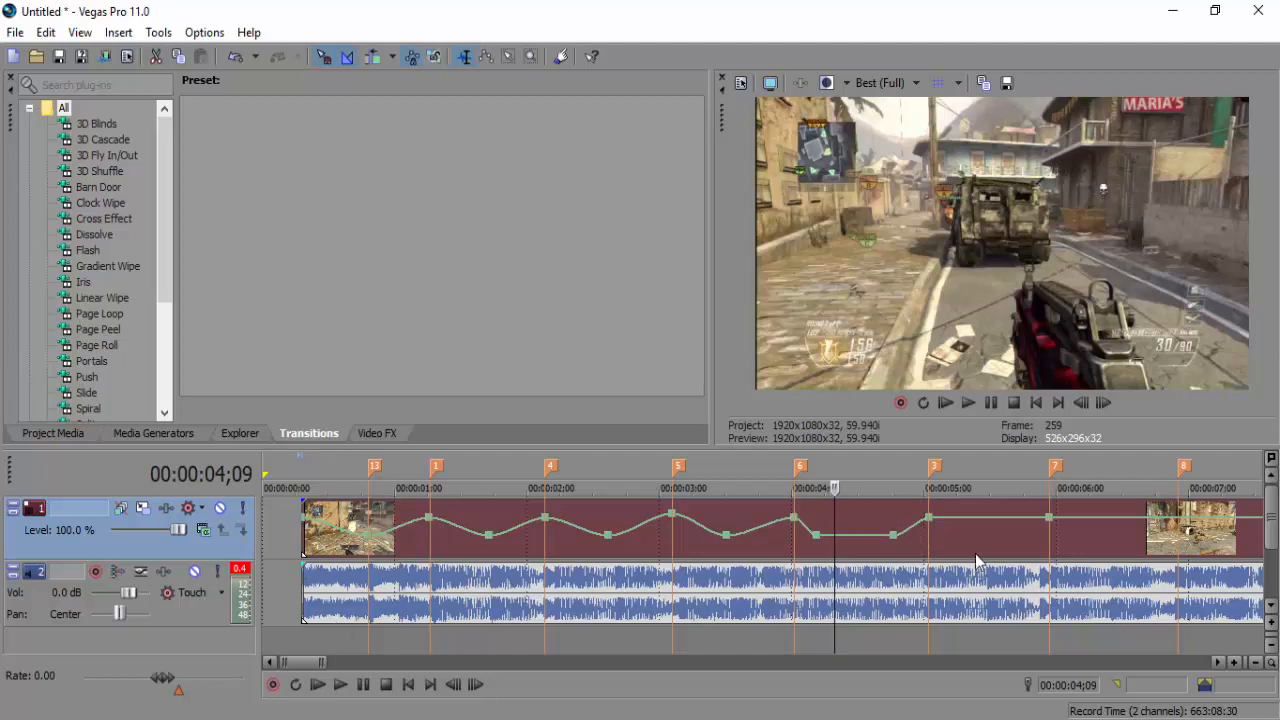
click(928, 537)
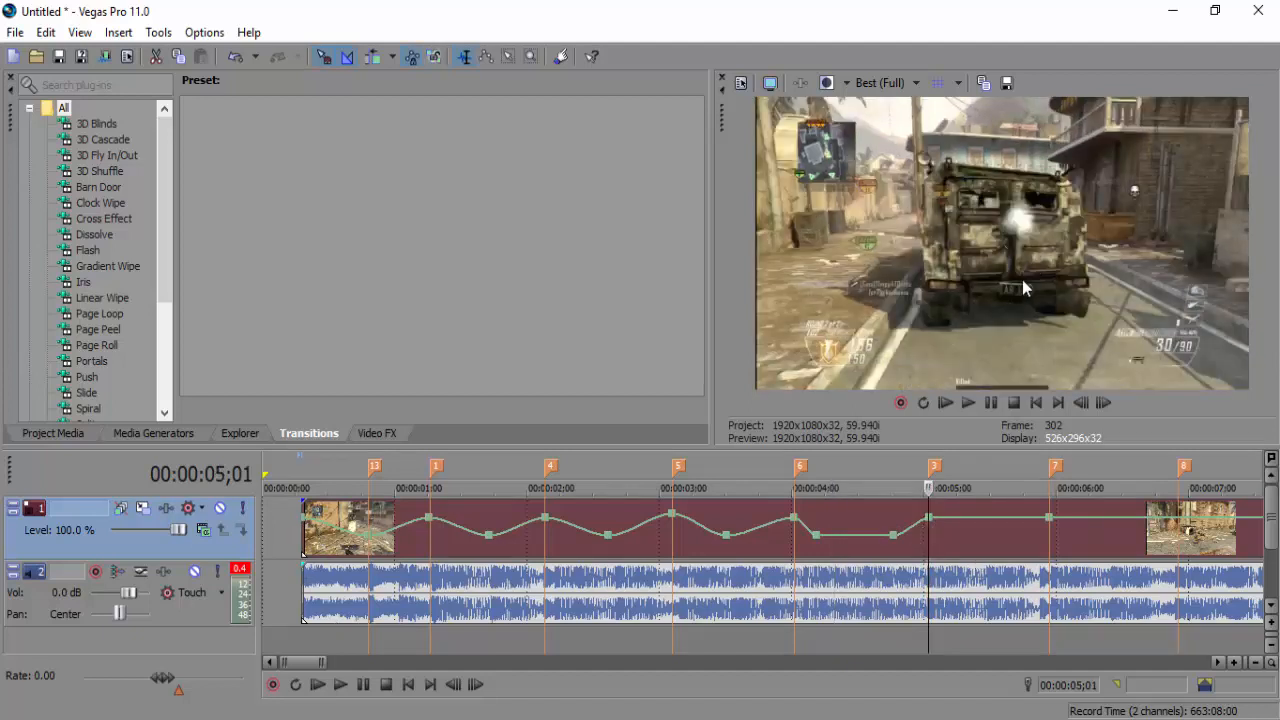
double_click(986, 519)
drag(986, 519, 990, 543)
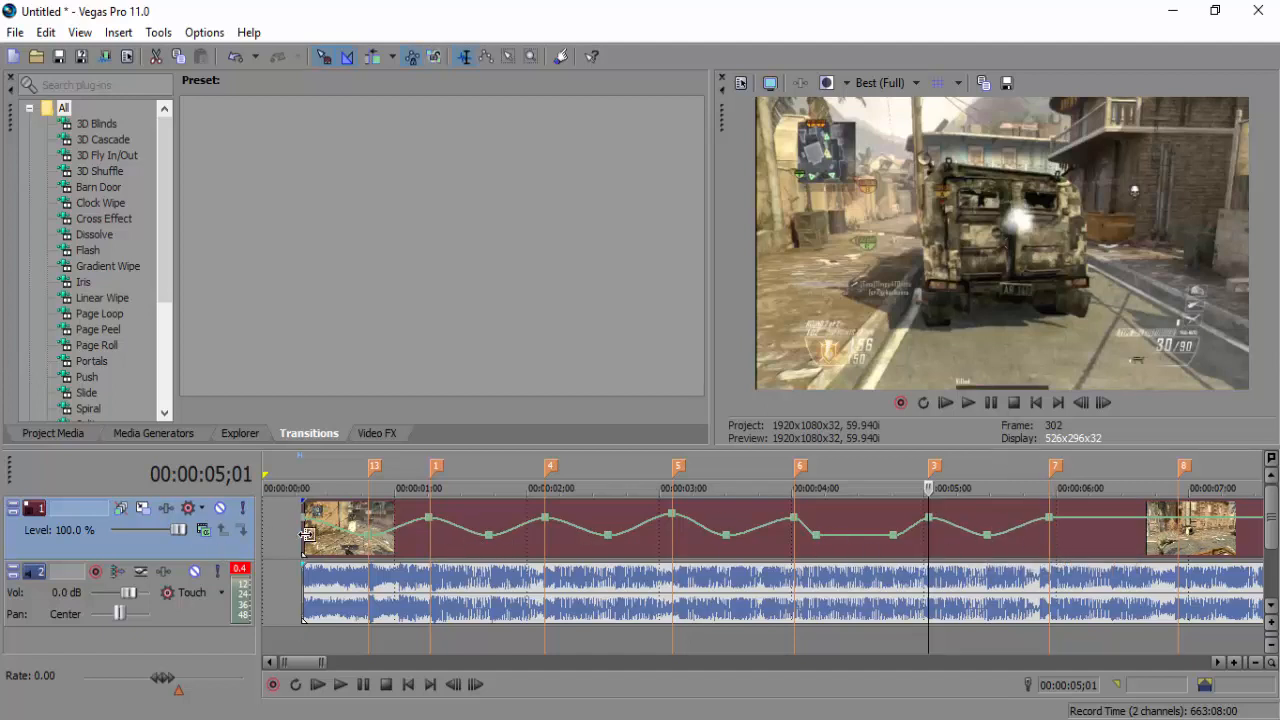
Play the speed wave back from the project start, stop, and show the Project Media files
click(1036, 402)
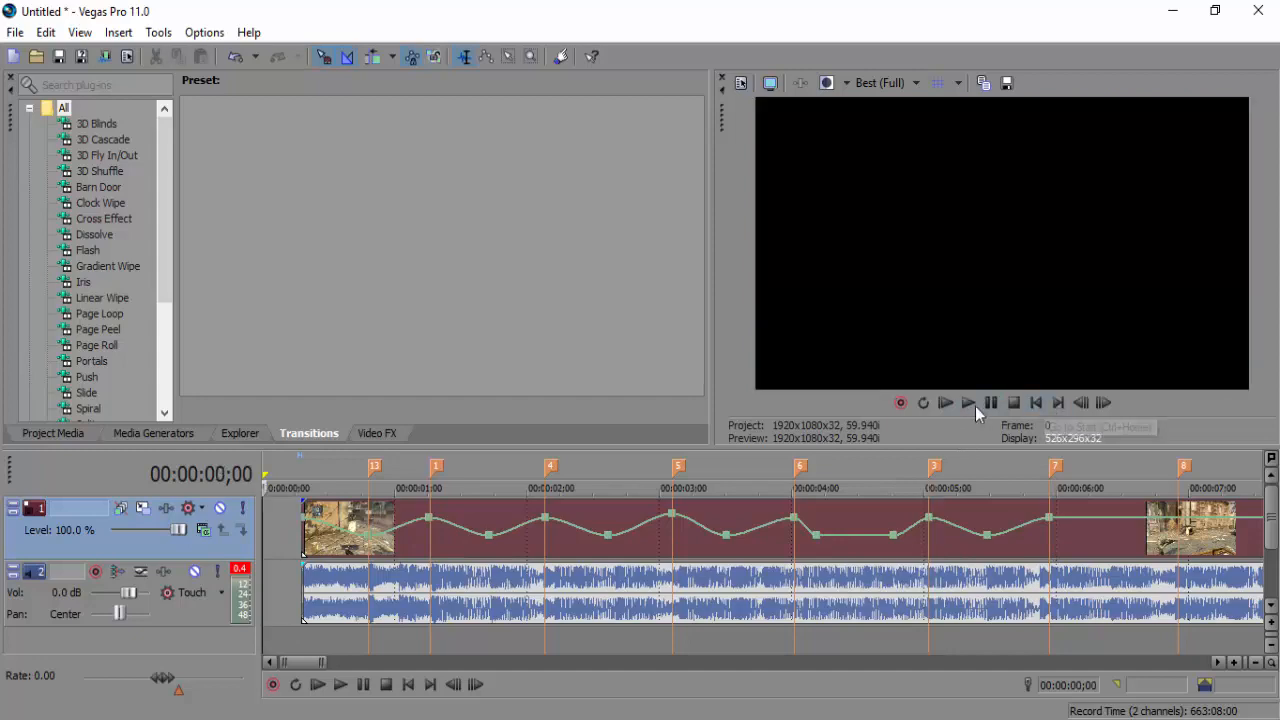
click(968, 402)
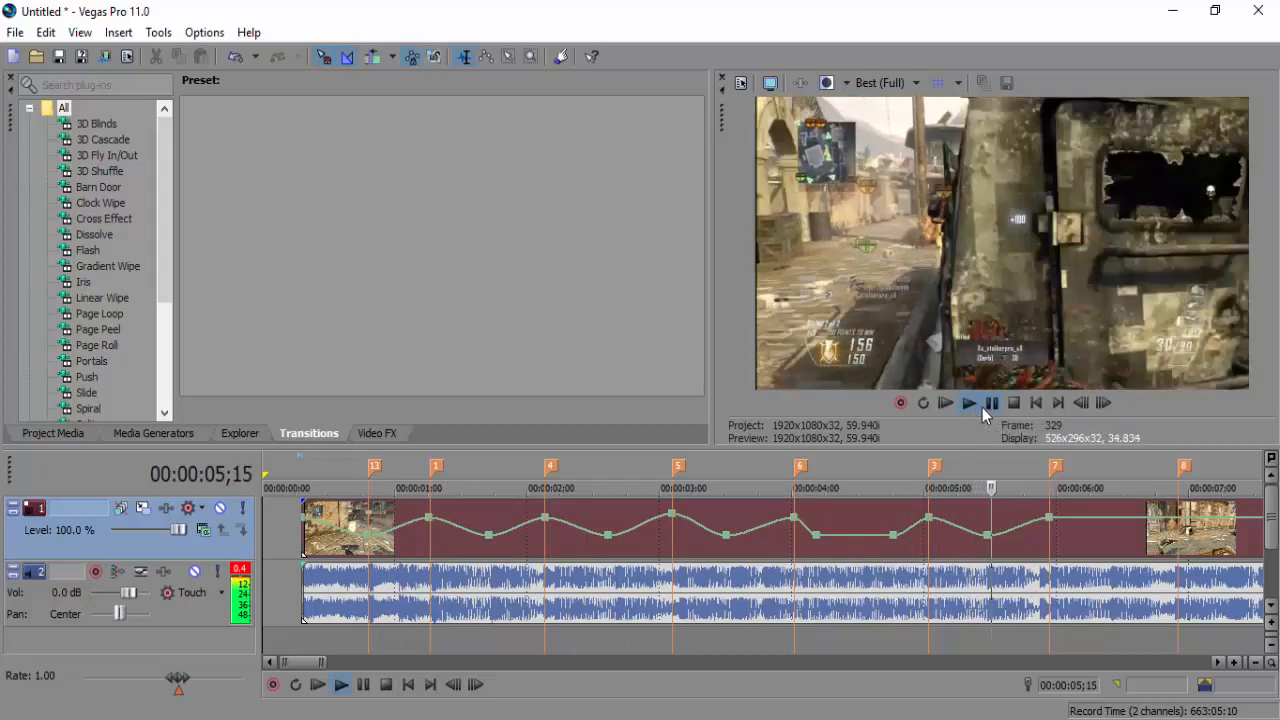
click(1012, 402)
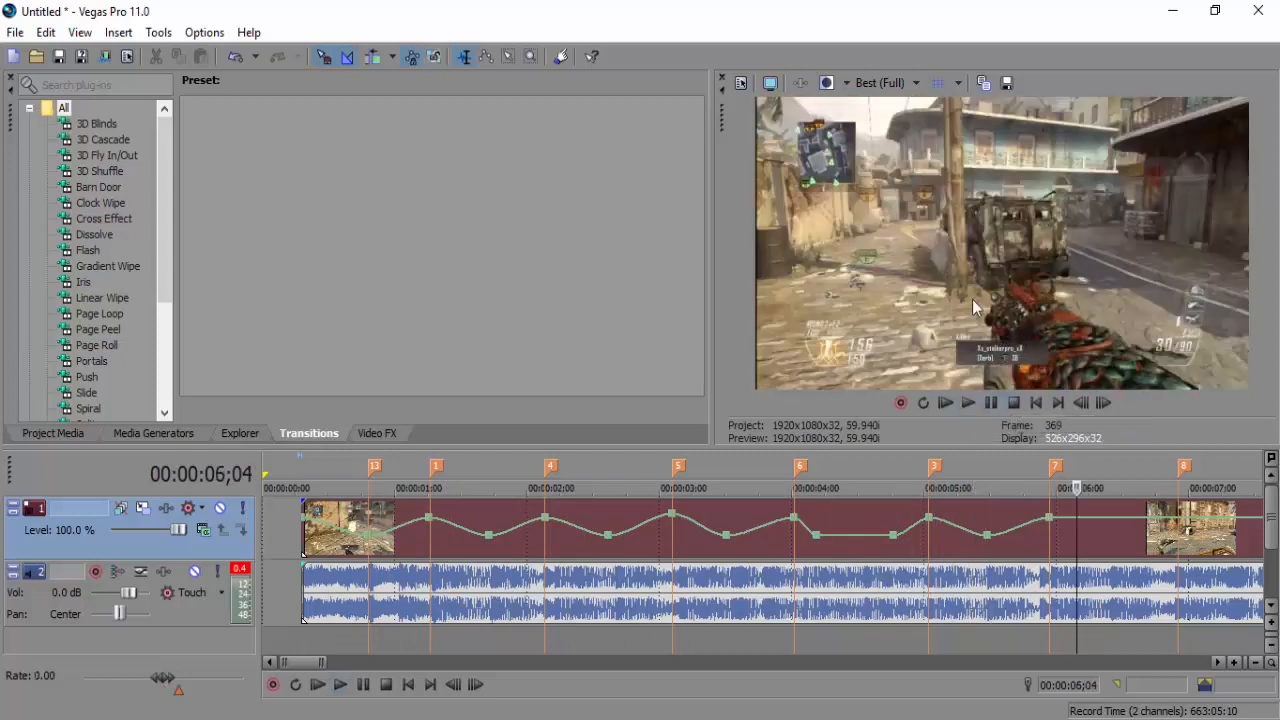
key(Home)
click(54, 436)
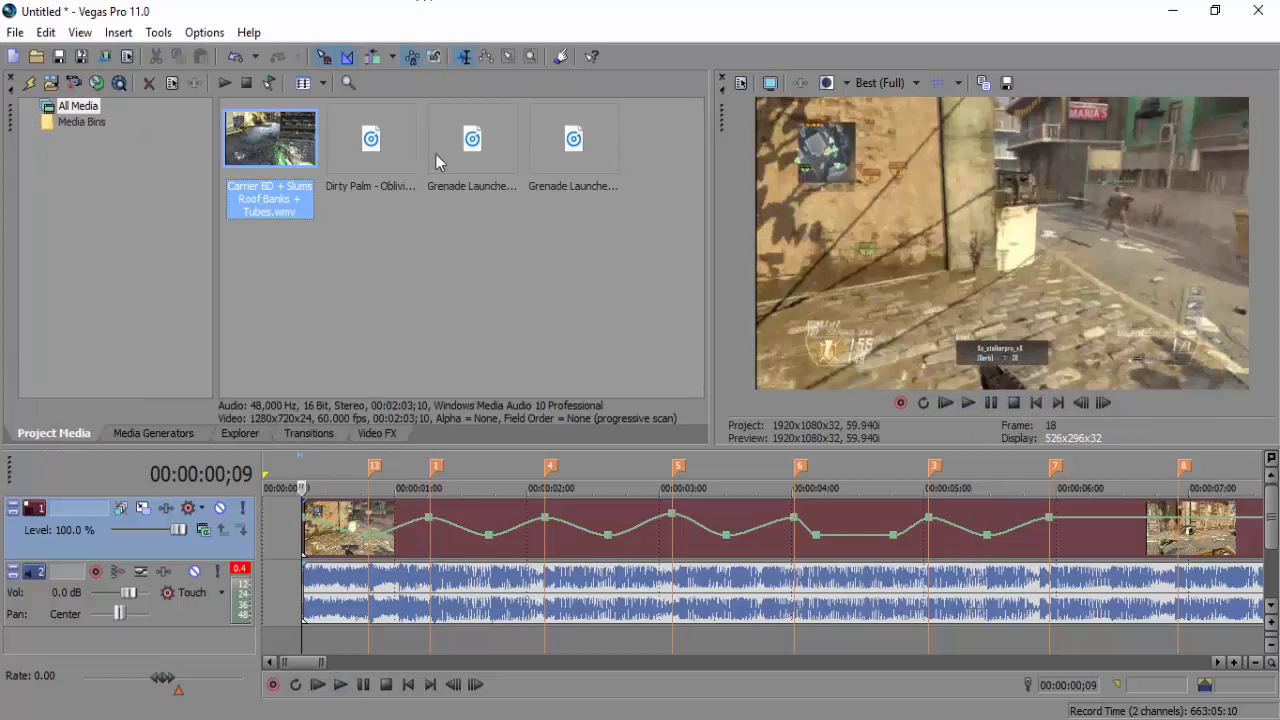
Insert an empty audio track 3 below the music track and select Grenade Launcher Sound Effect.mp3
click(465, 155)
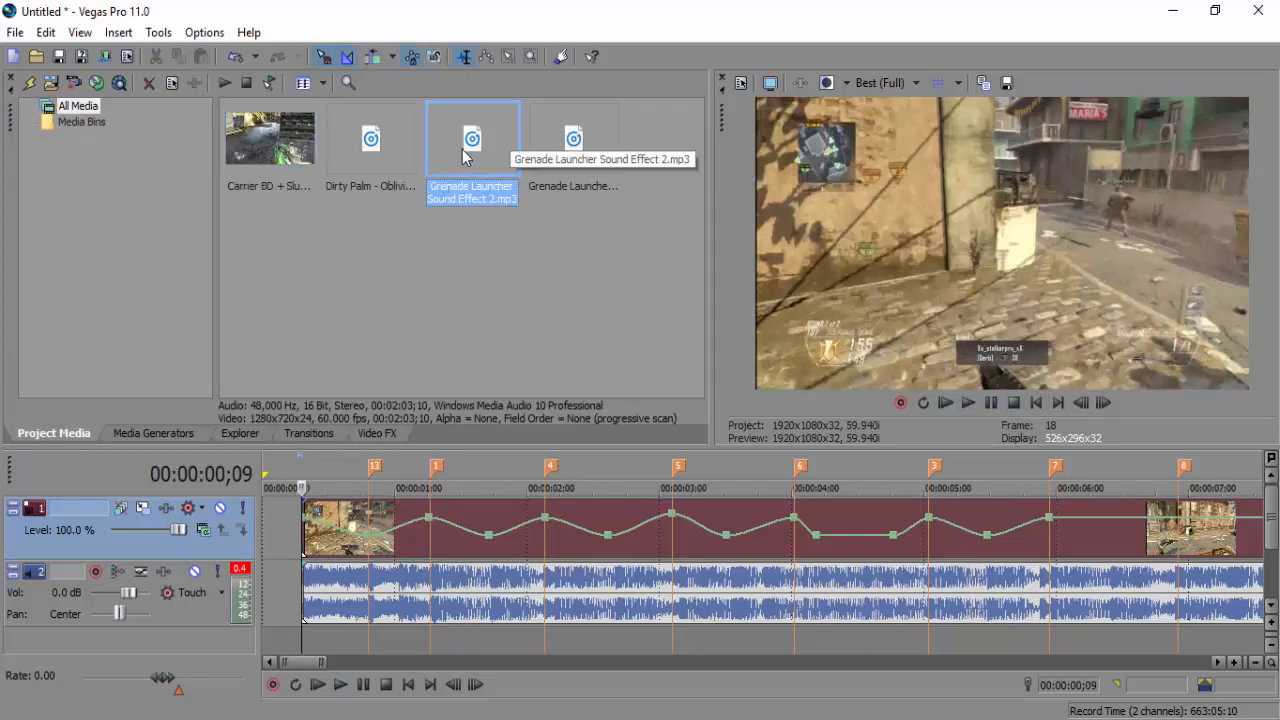
click(431, 650)
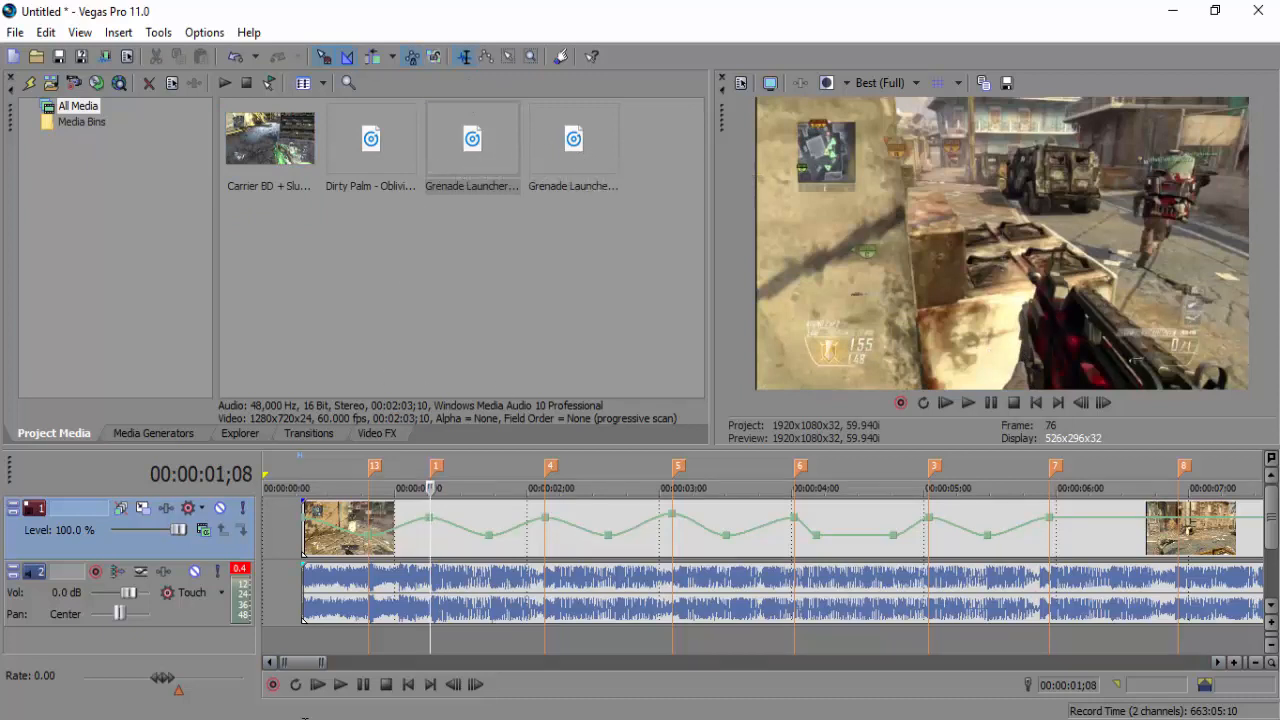
right_click(178, 643)
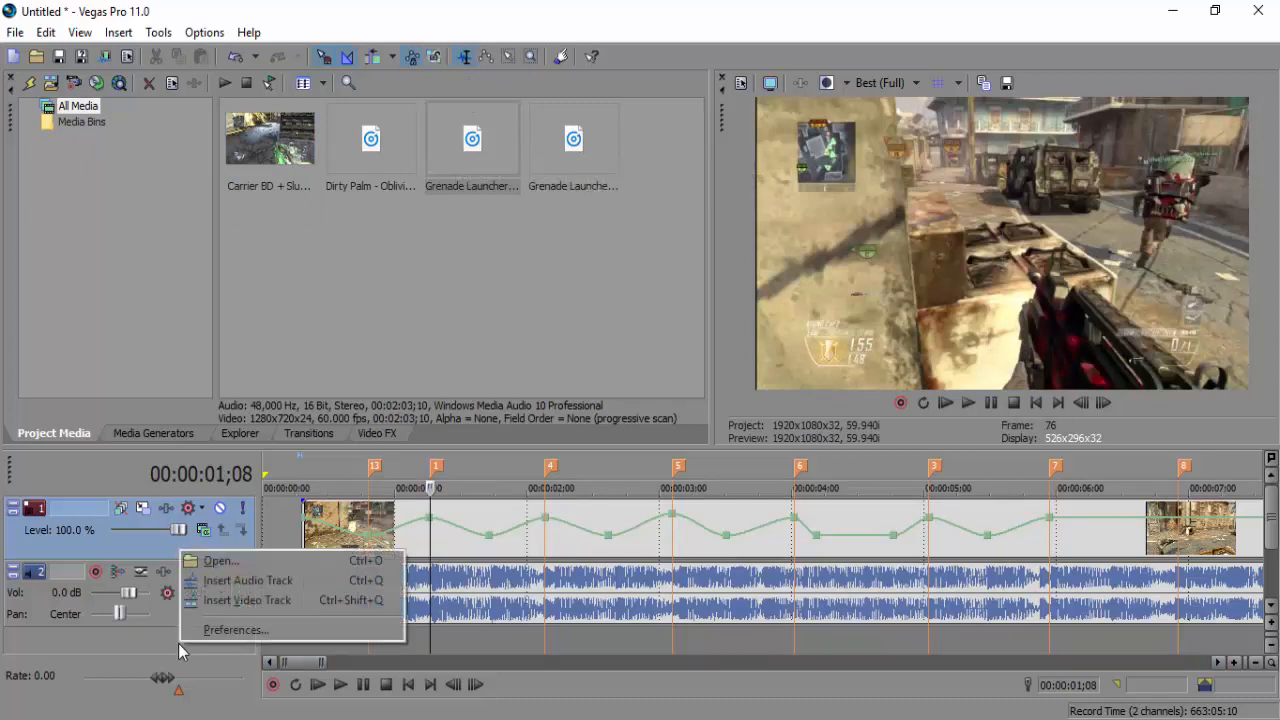
click(221, 582)
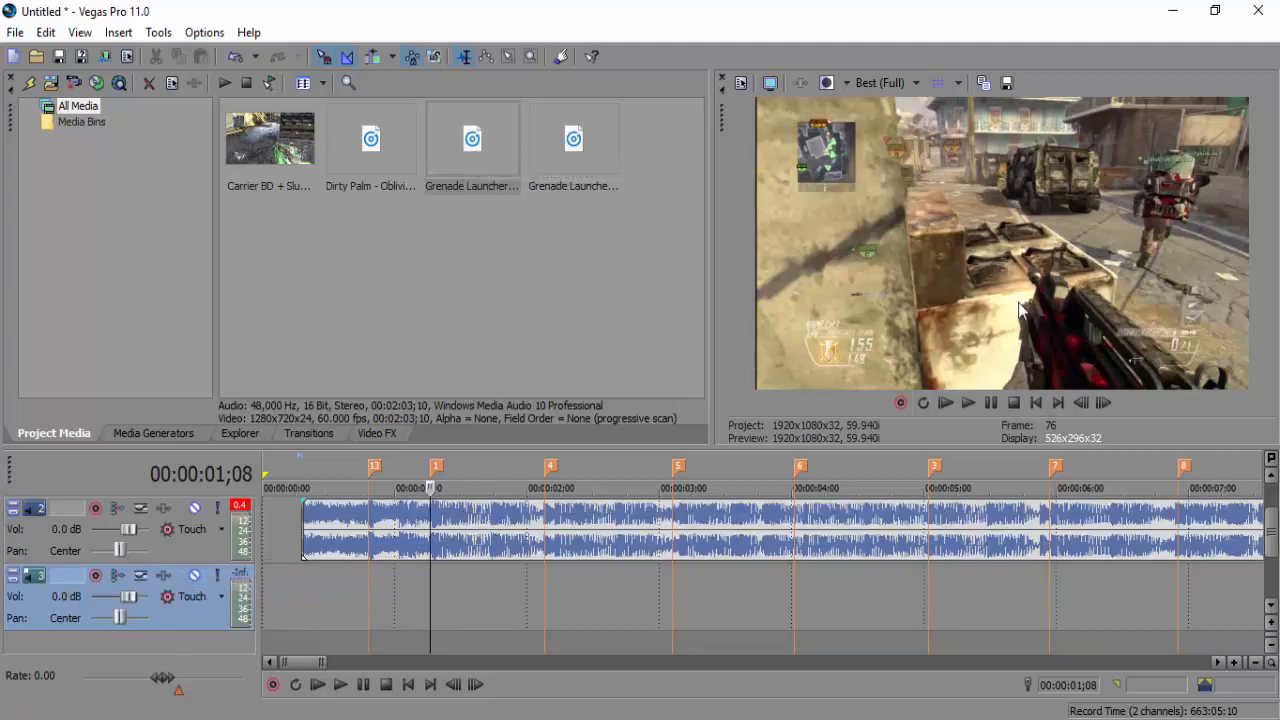
click(474, 146)
click(585, 148)
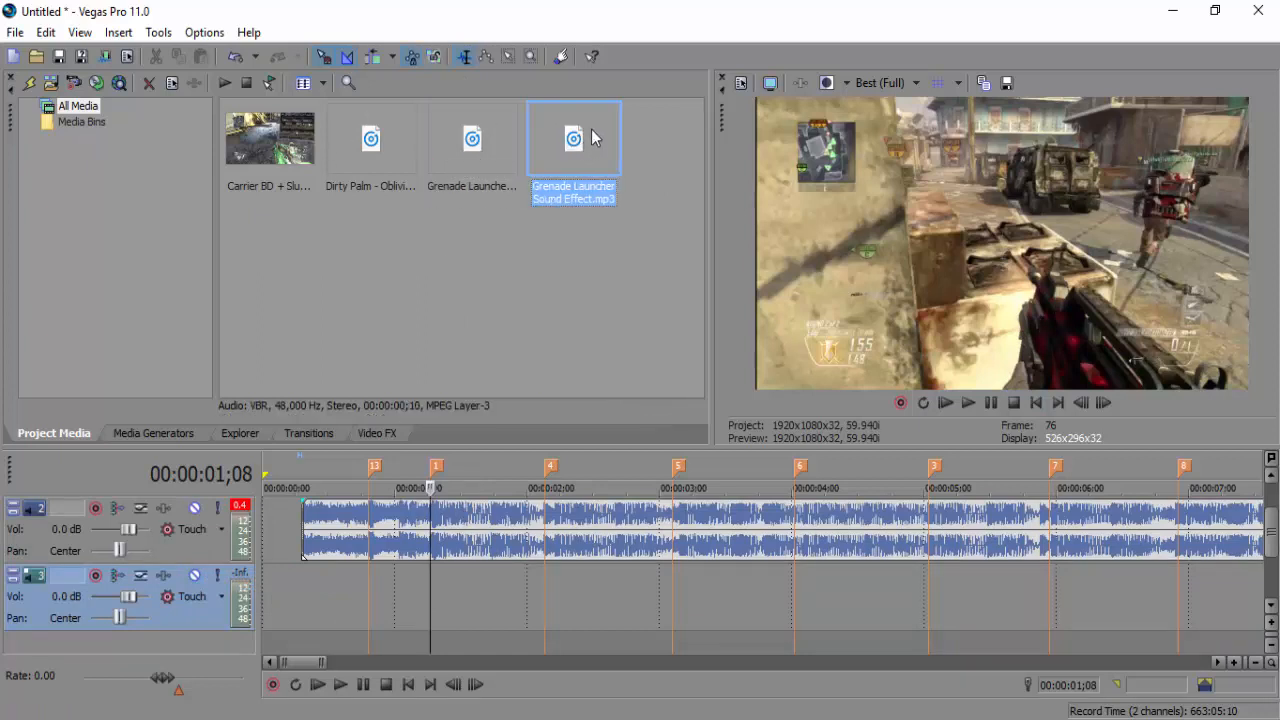
Drop the grenade sound onto track 3 at marker 1 and preview it on the beat
drag(467, 500, 441, 607)
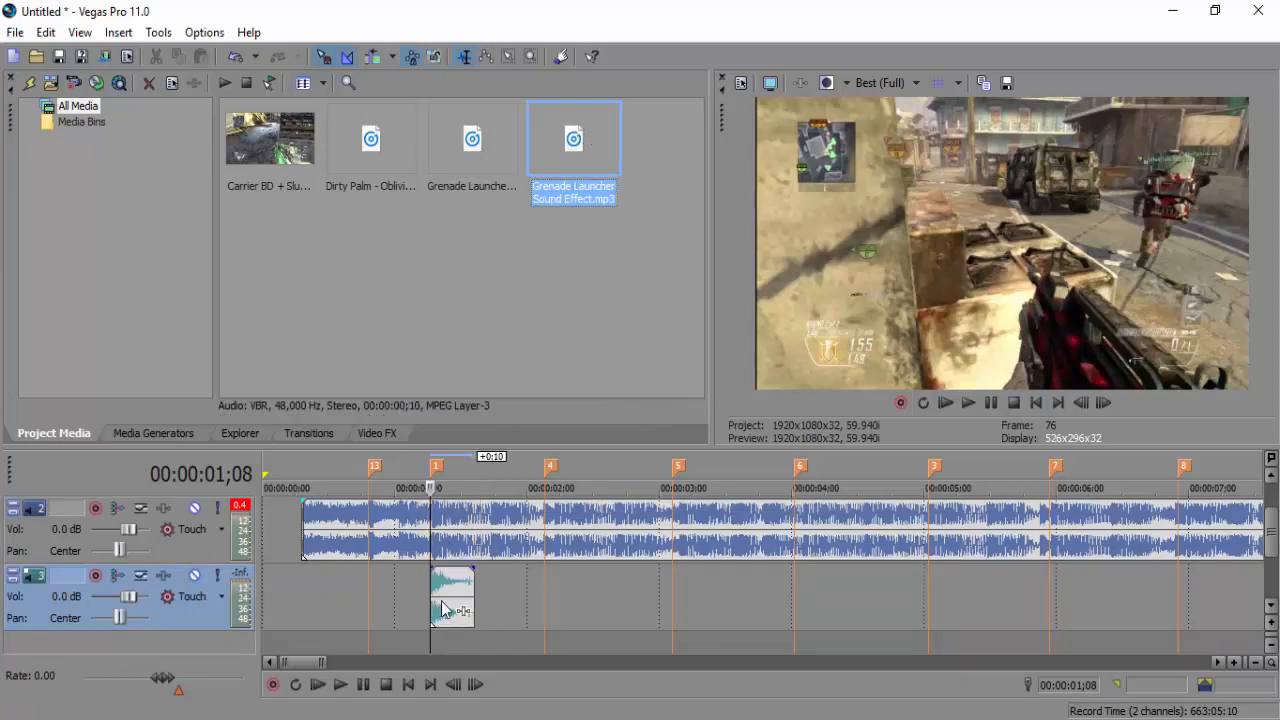
click(970, 403)
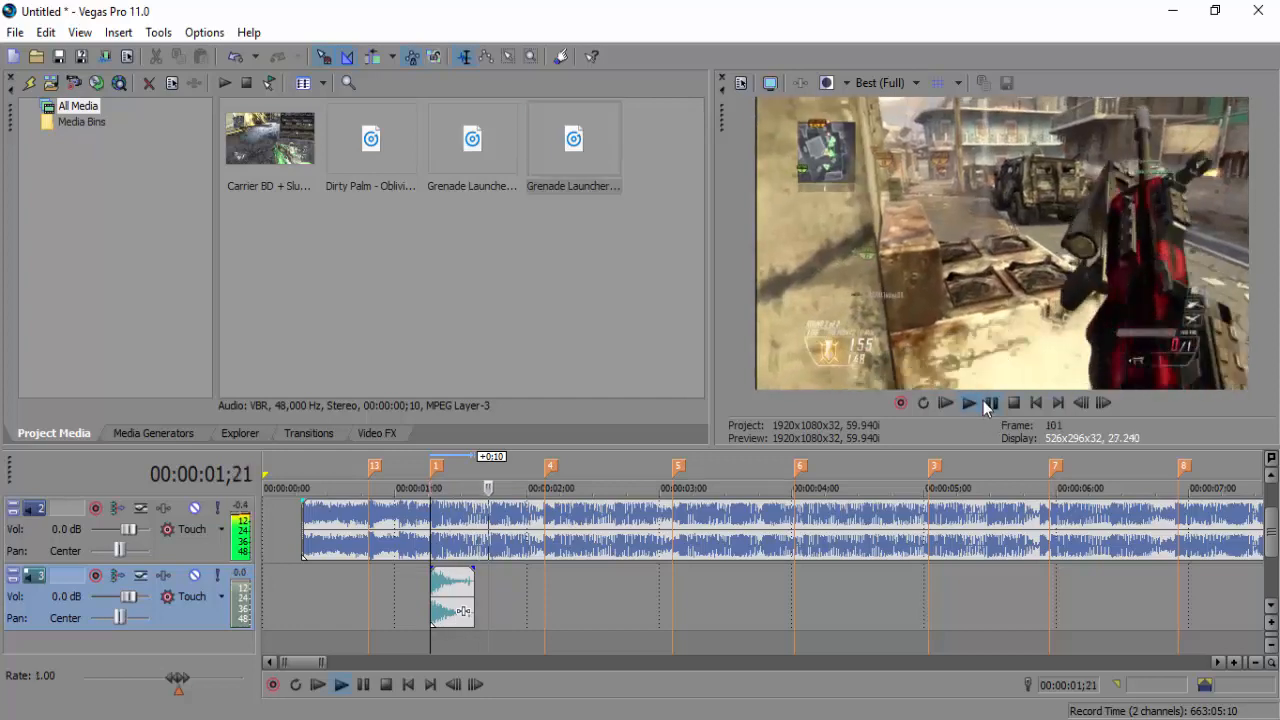
key(space)
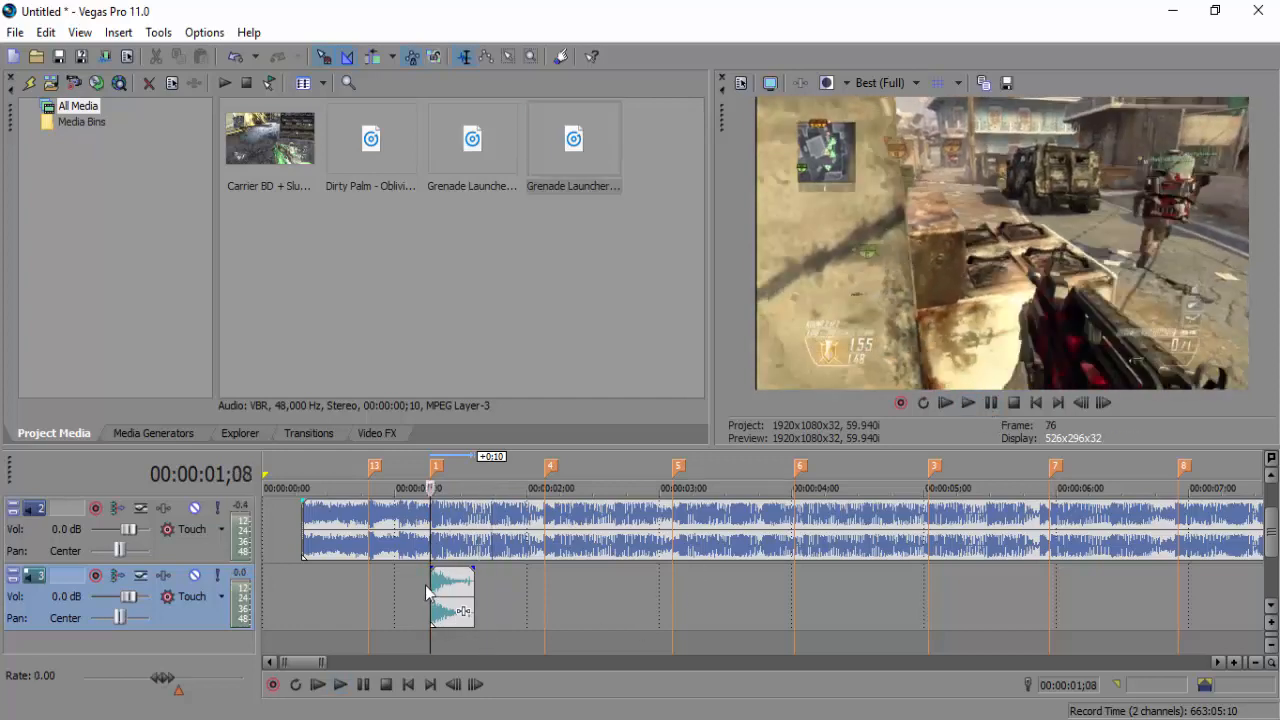
click(969, 403)
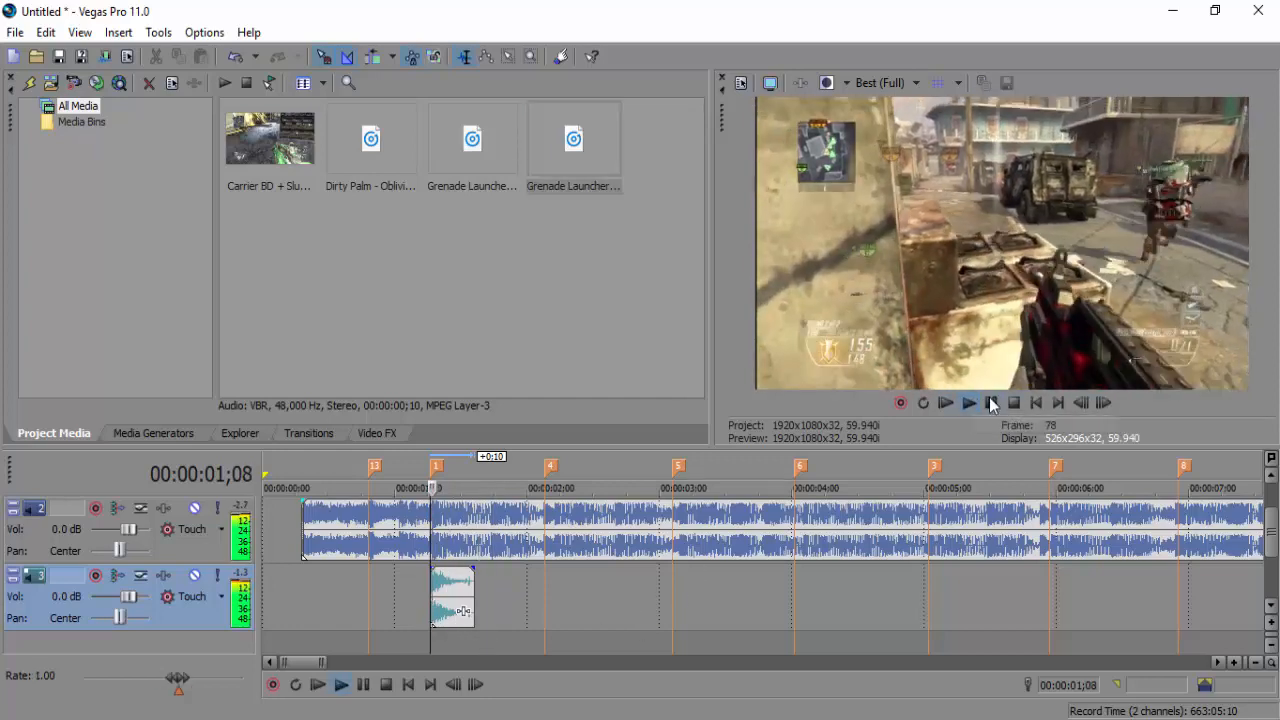
click(991, 401)
Add a second grenade sound on track 3 at marker 5
click(540, 608)
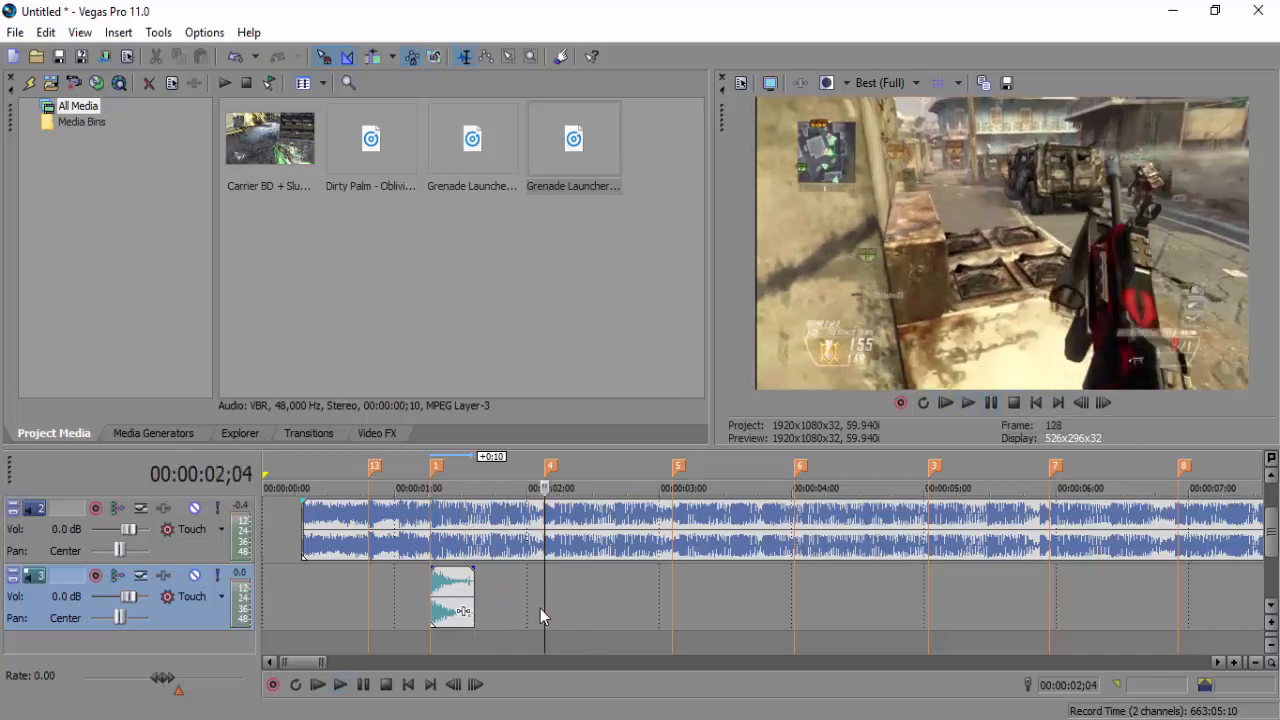
click(679, 590)
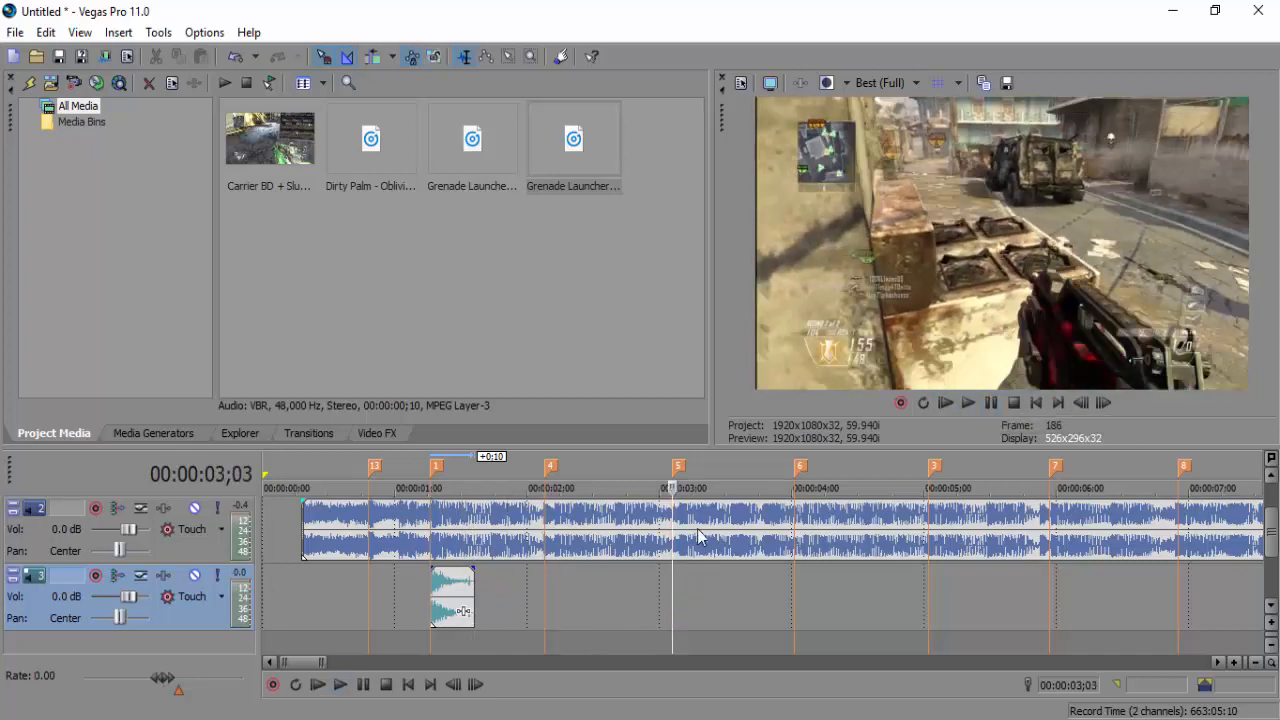
drag(676, 588, 697, 596)
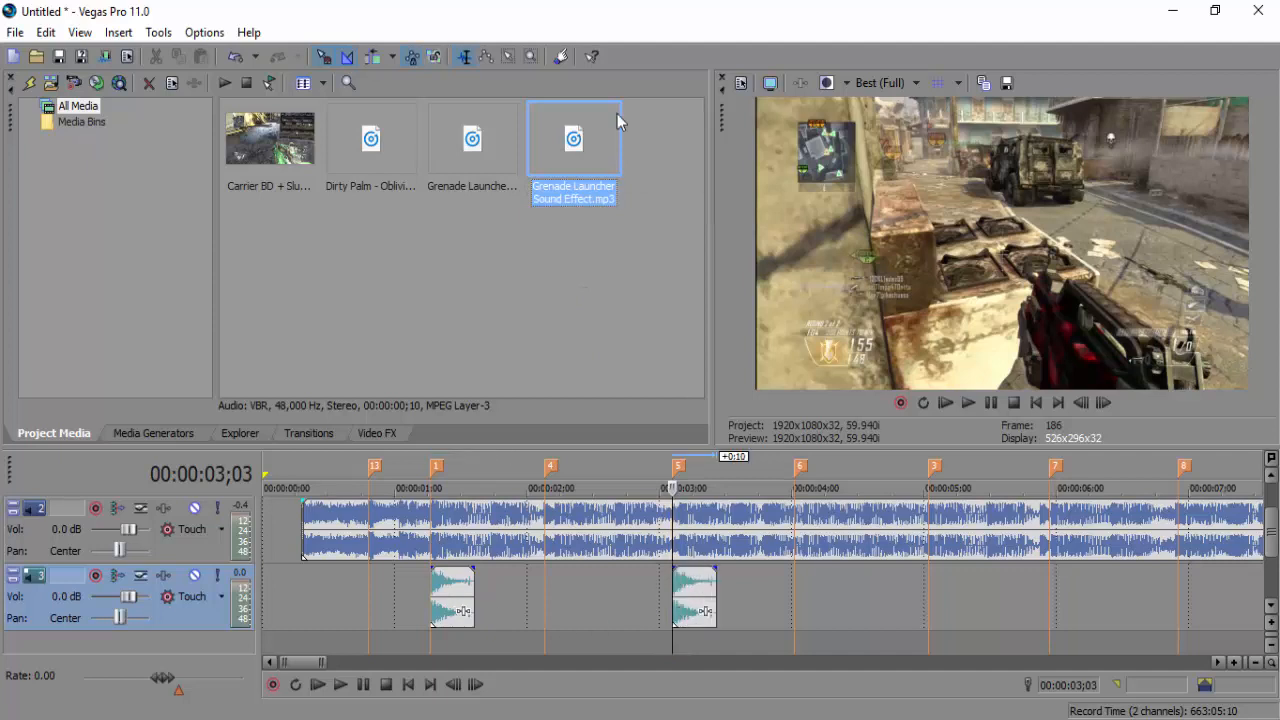
Select Grenade Launcher Sound Effect 2.mp3 and park the playhead on the marker near 5 seconds
click(494, 160)
click(565, 165)
click(506, 158)
click(560, 164)
click(480, 170)
click(557, 152)
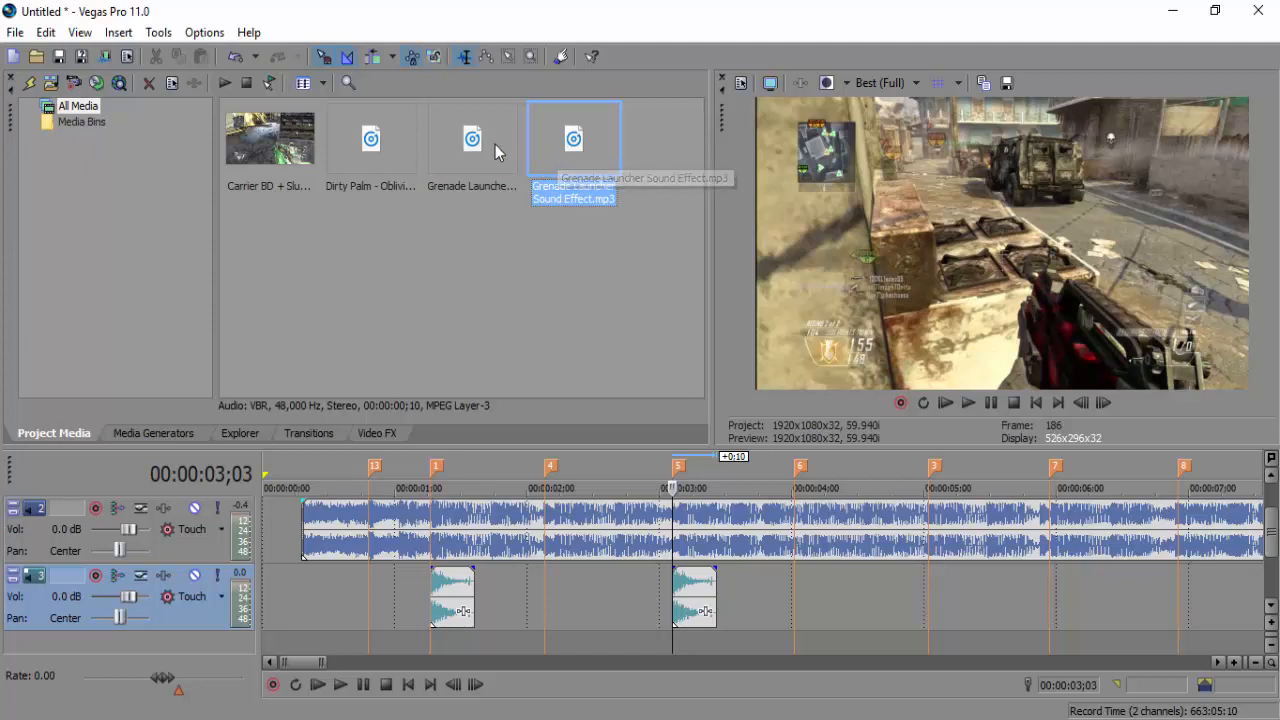
click(495, 144)
click(563, 152)
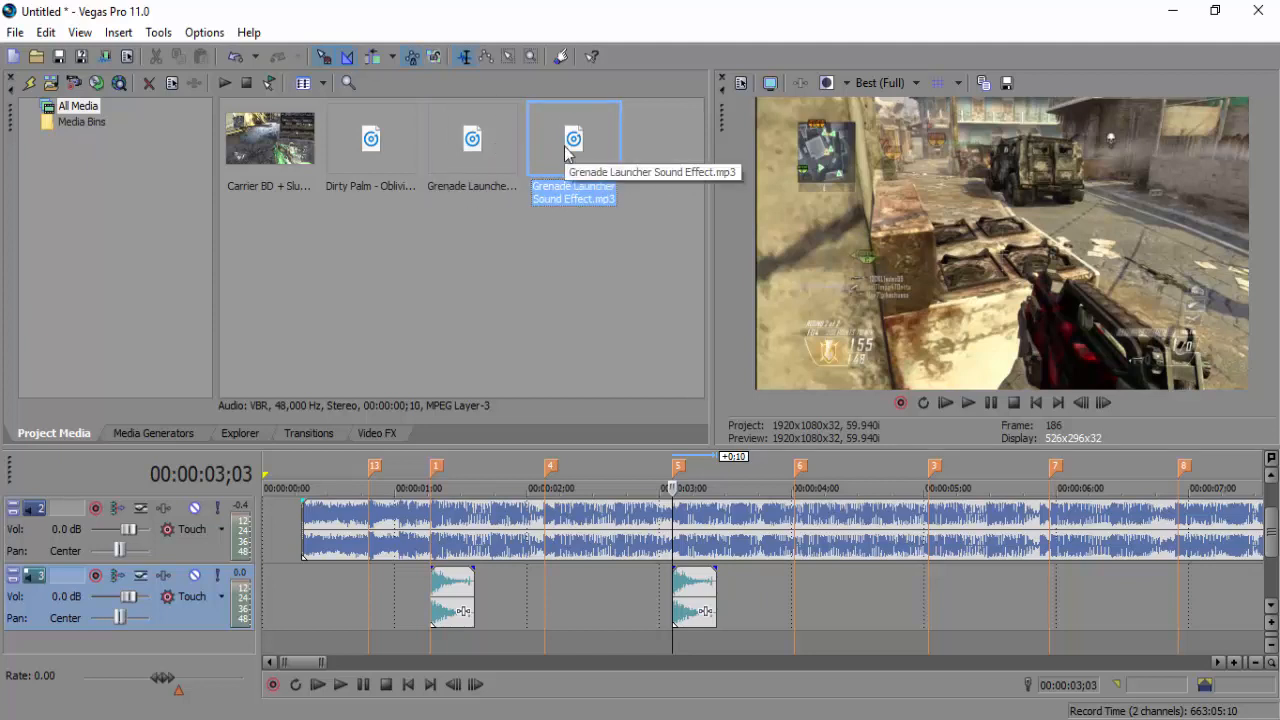
click(405, 598)
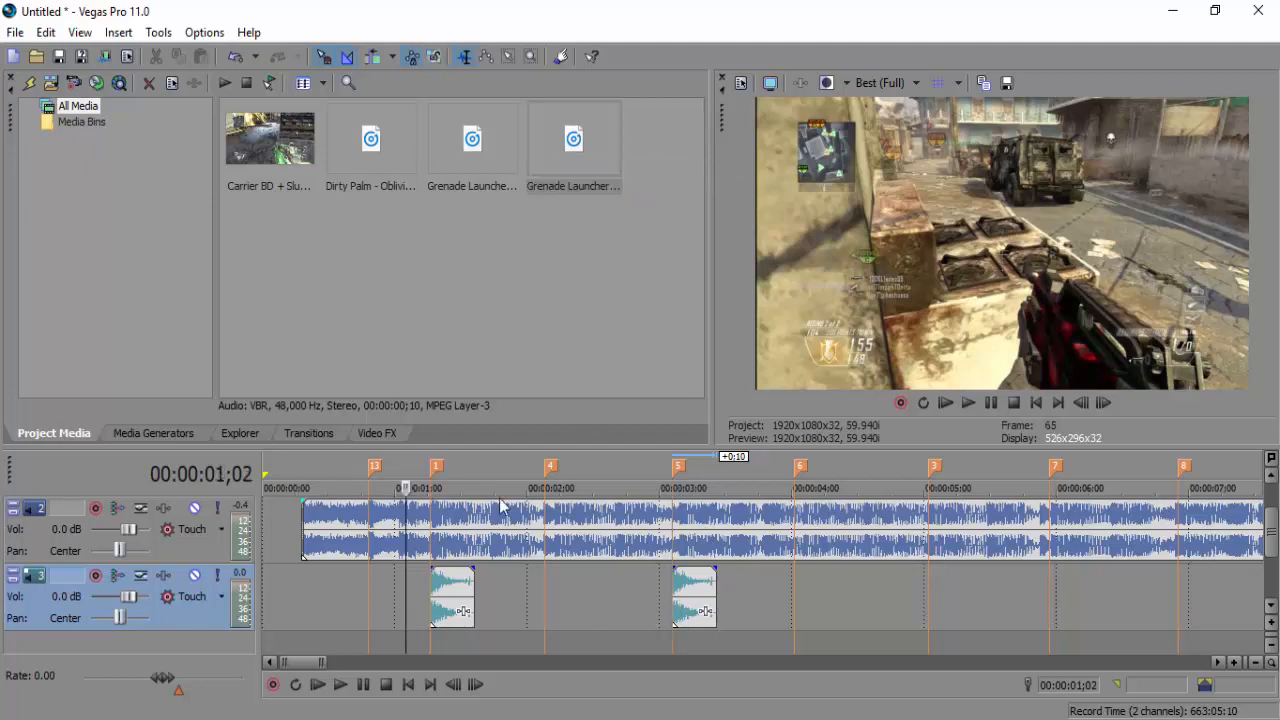
click(497, 148)
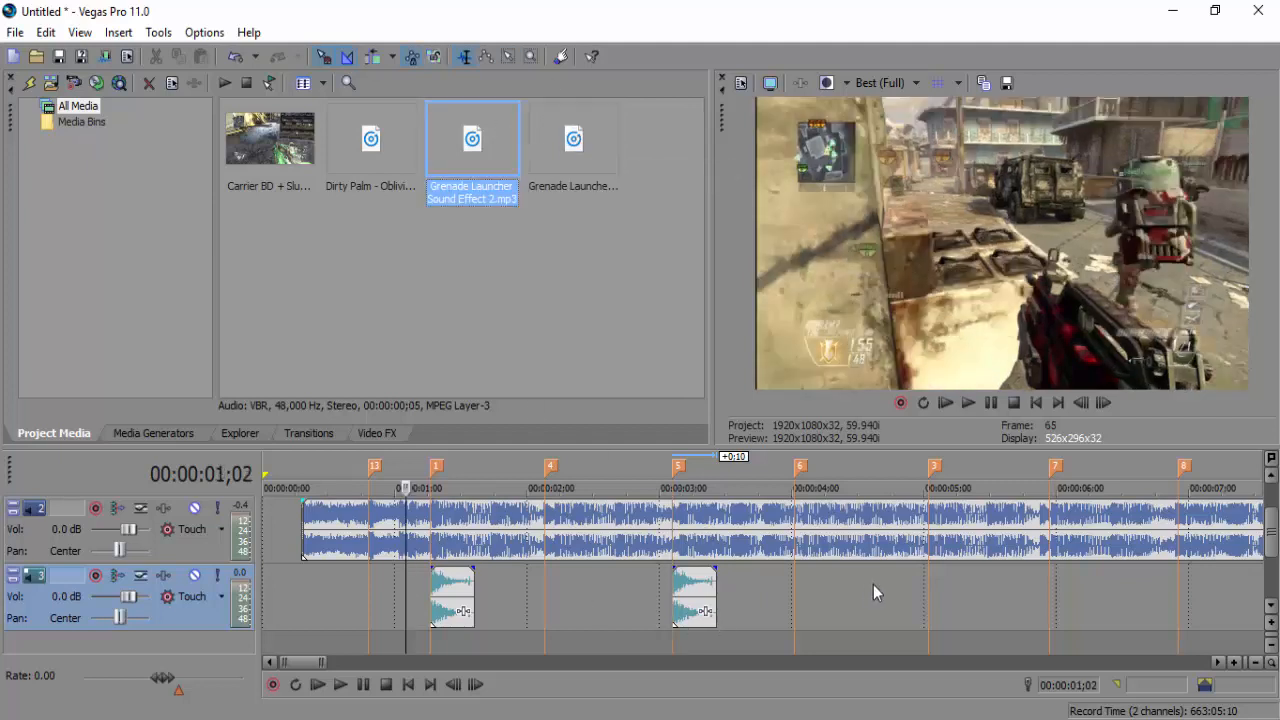
click(799, 568)
click(926, 581)
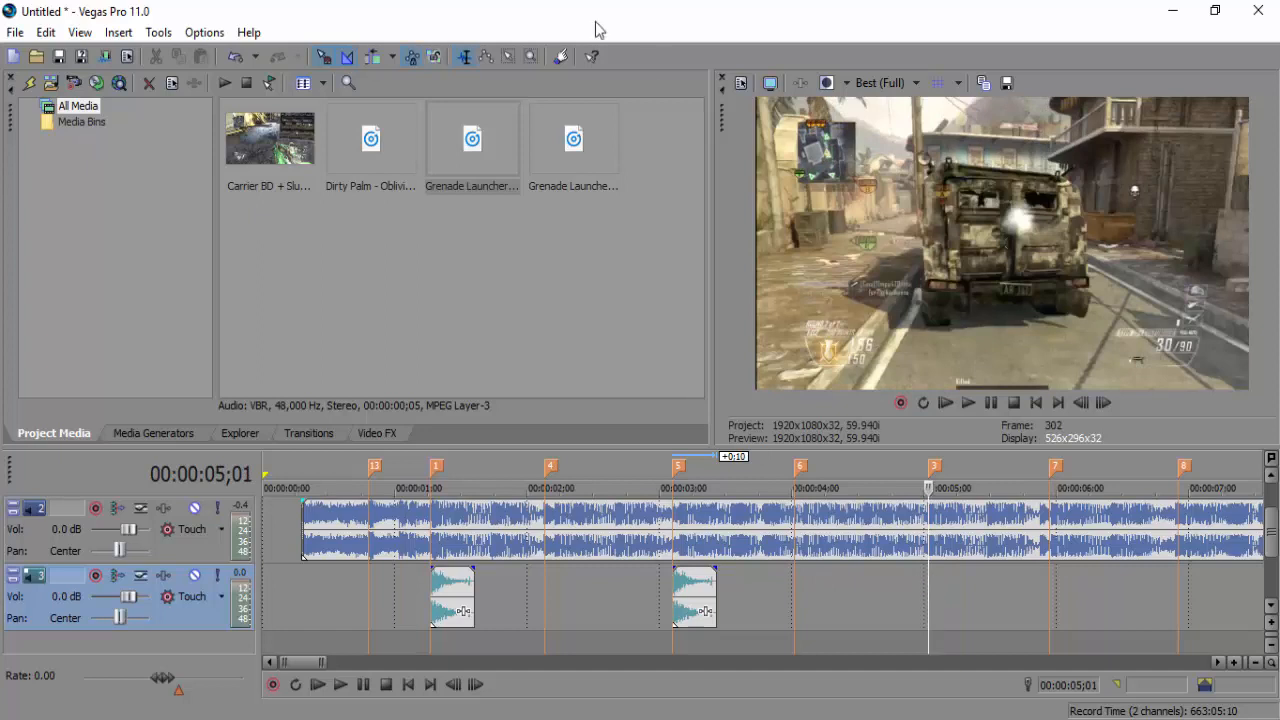
Drop Grenade Launcher Sound Effect 2.mp3 on track 3 near 5 seconds and nudge it onto the beat
drag(456, 146, 526, 160)
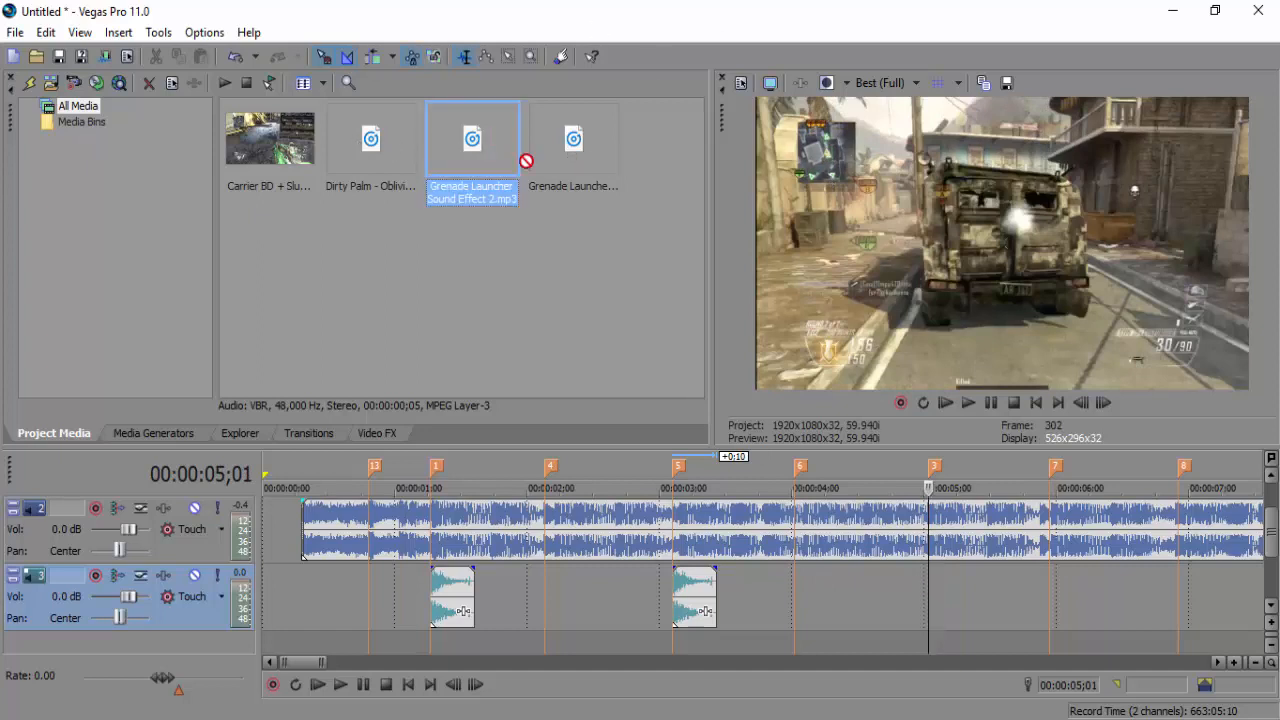
drag(937, 611, 944, 612)
click(943, 603)
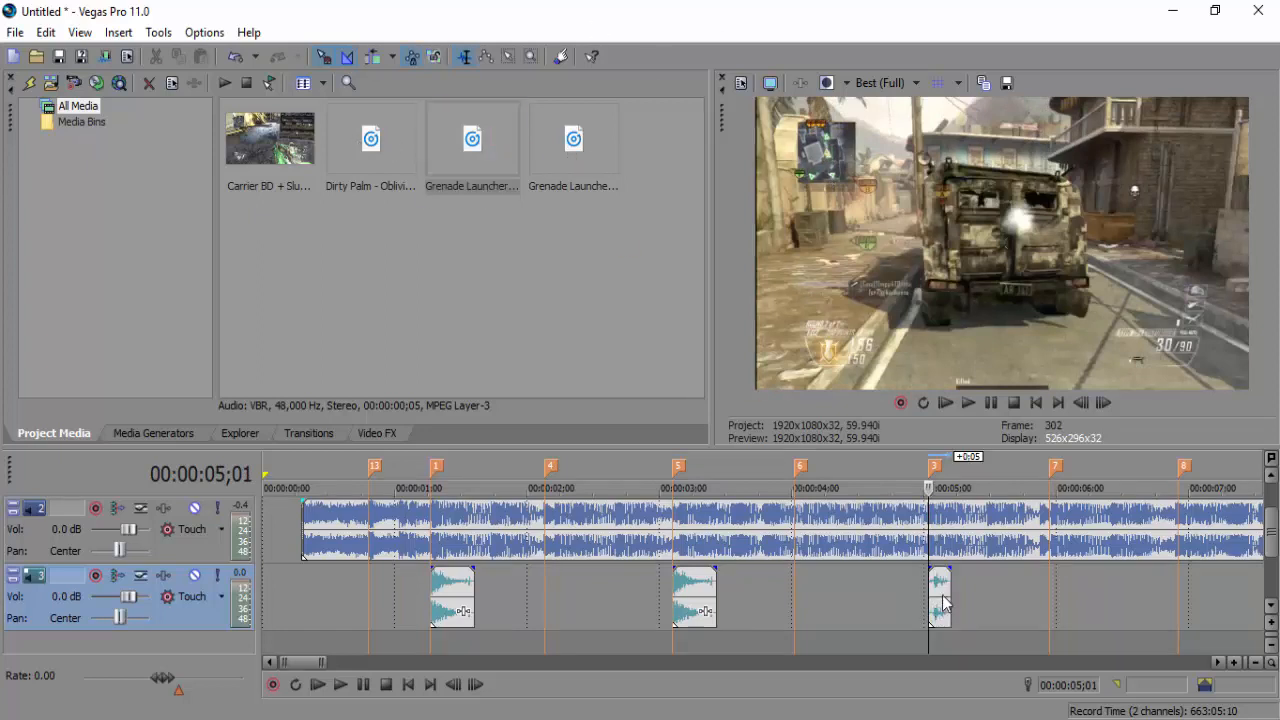
click(1238, 663)
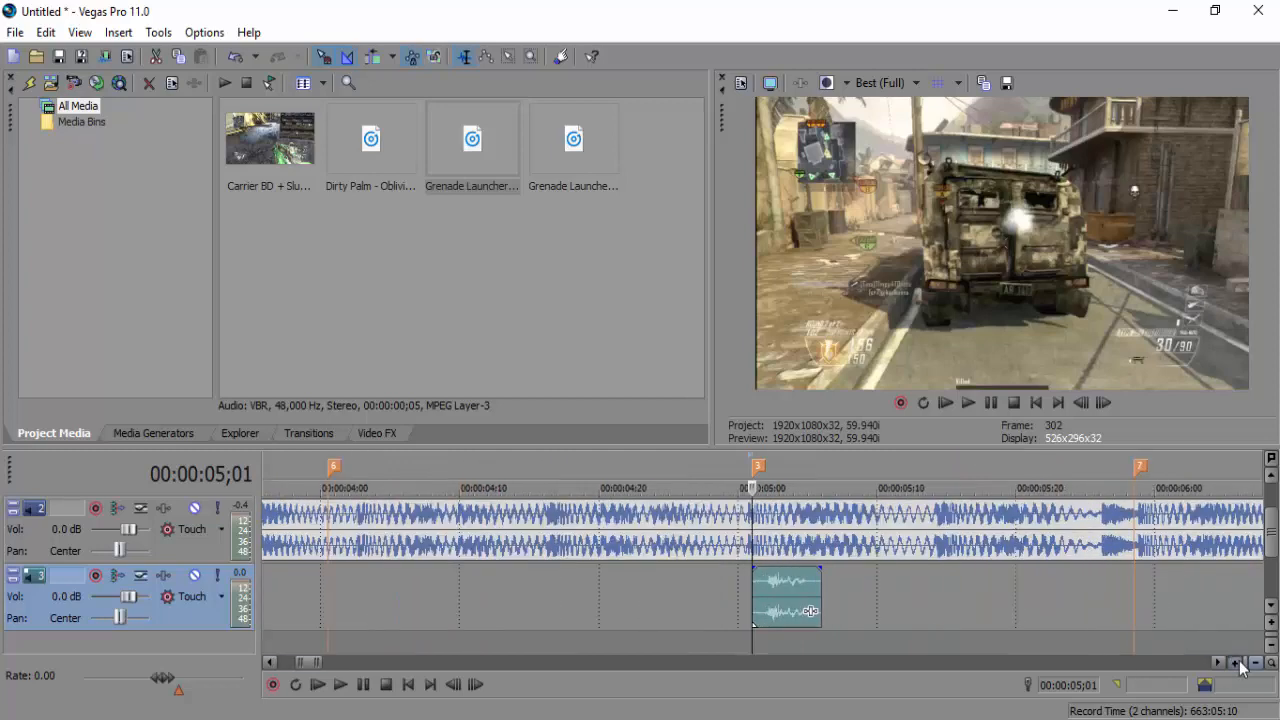
drag(839, 573, 767, 583)
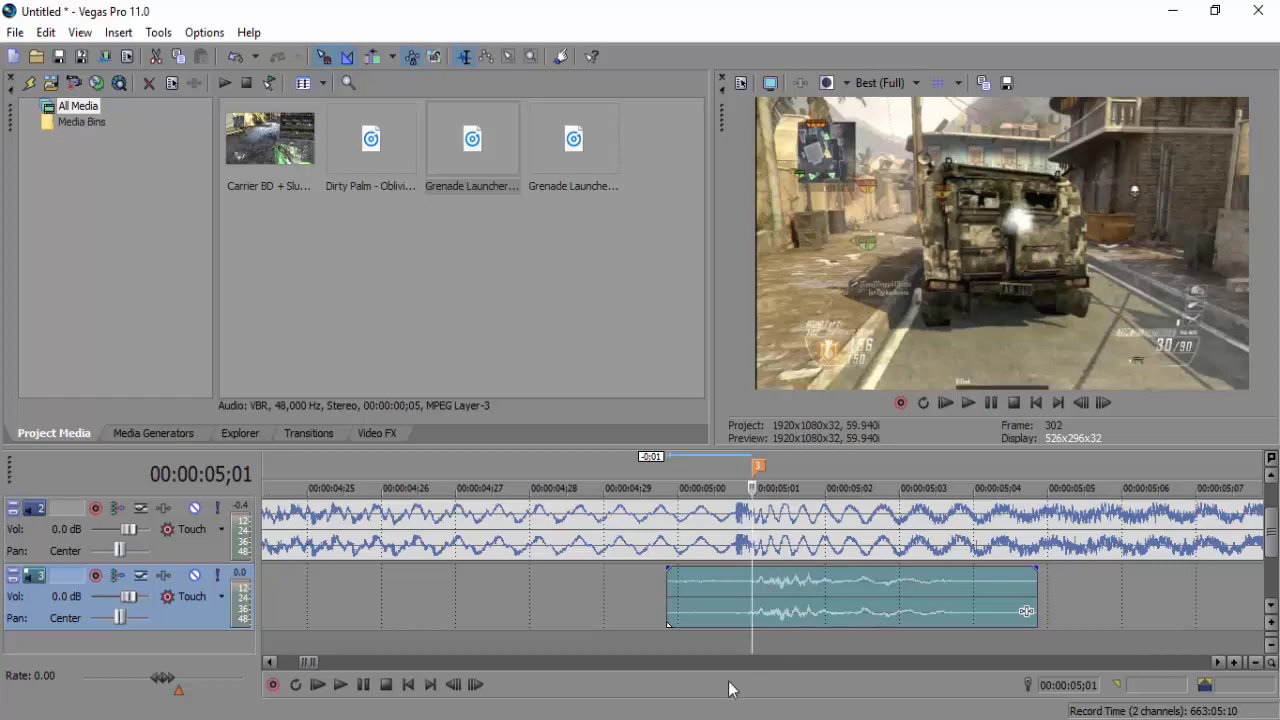
Play the project back from the start
mouse_move(320, 663)
mouse_down()
mouse_move(355, 664)
mouse_move(309, 663)
mouse_up()
click(298, 600)
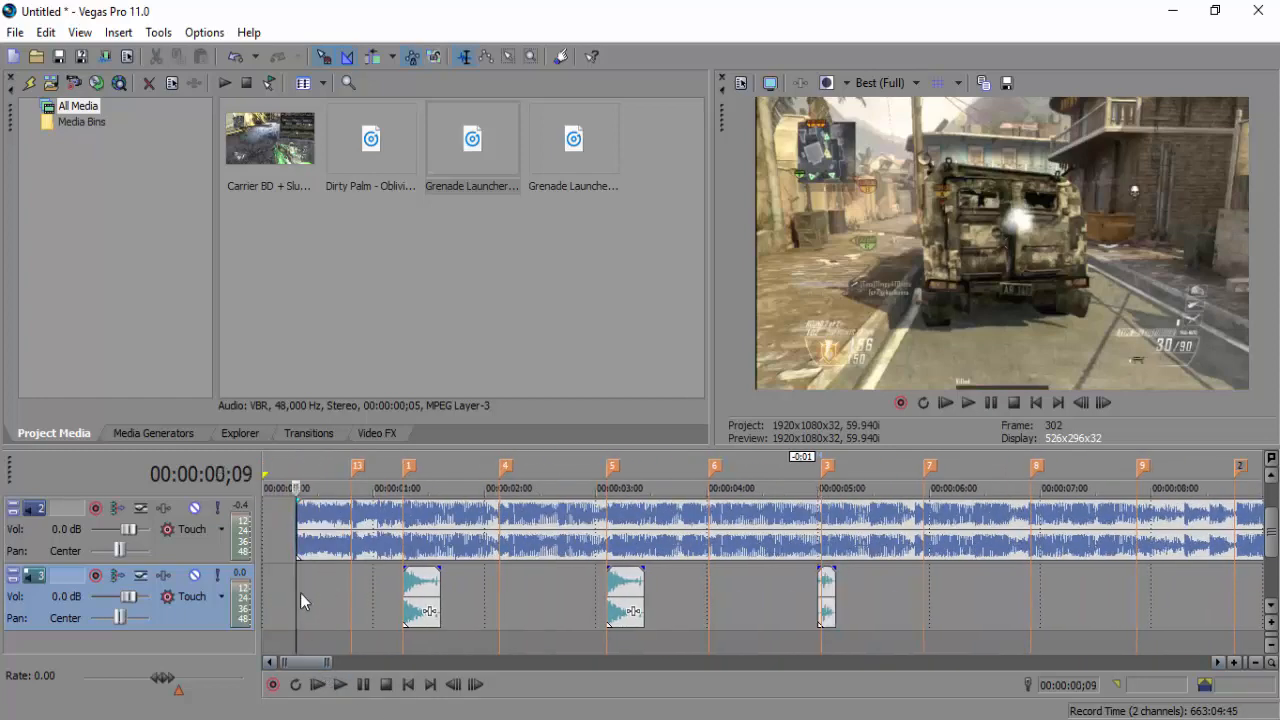
click(341, 685)
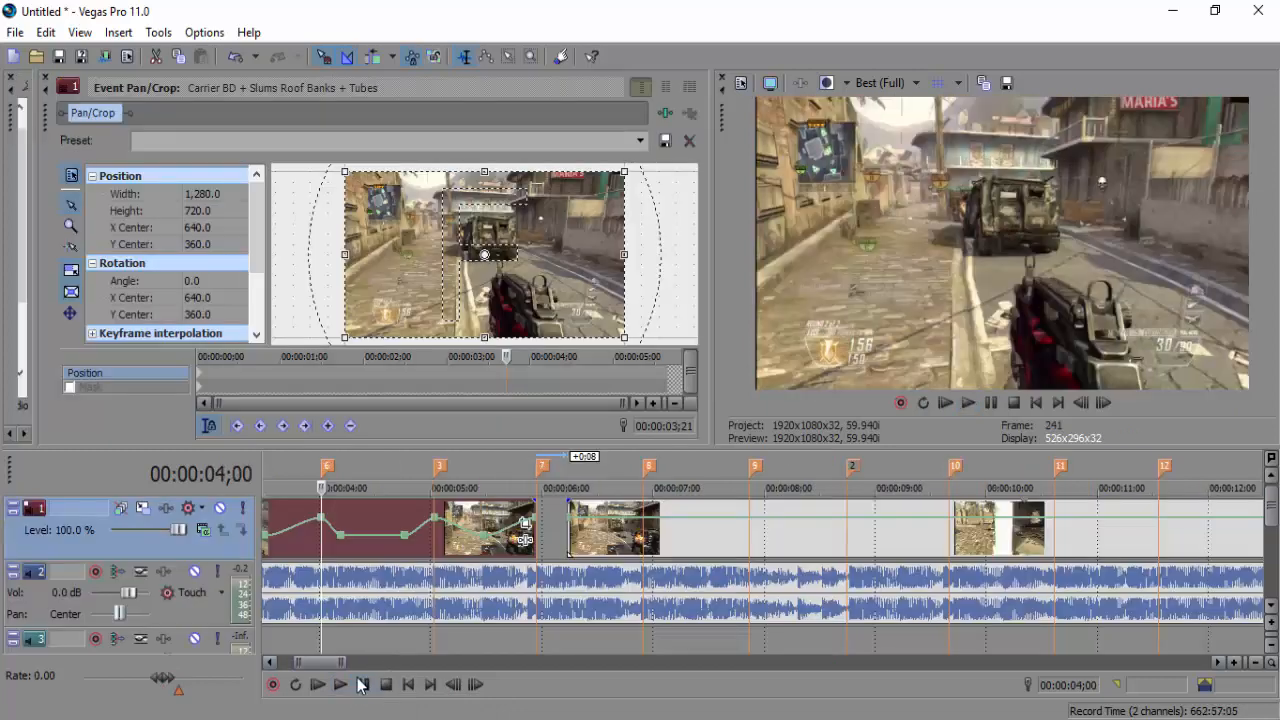
Play from about 4 seconds, stop in the gap, and slide the later video events right on track 1
click(362, 685)
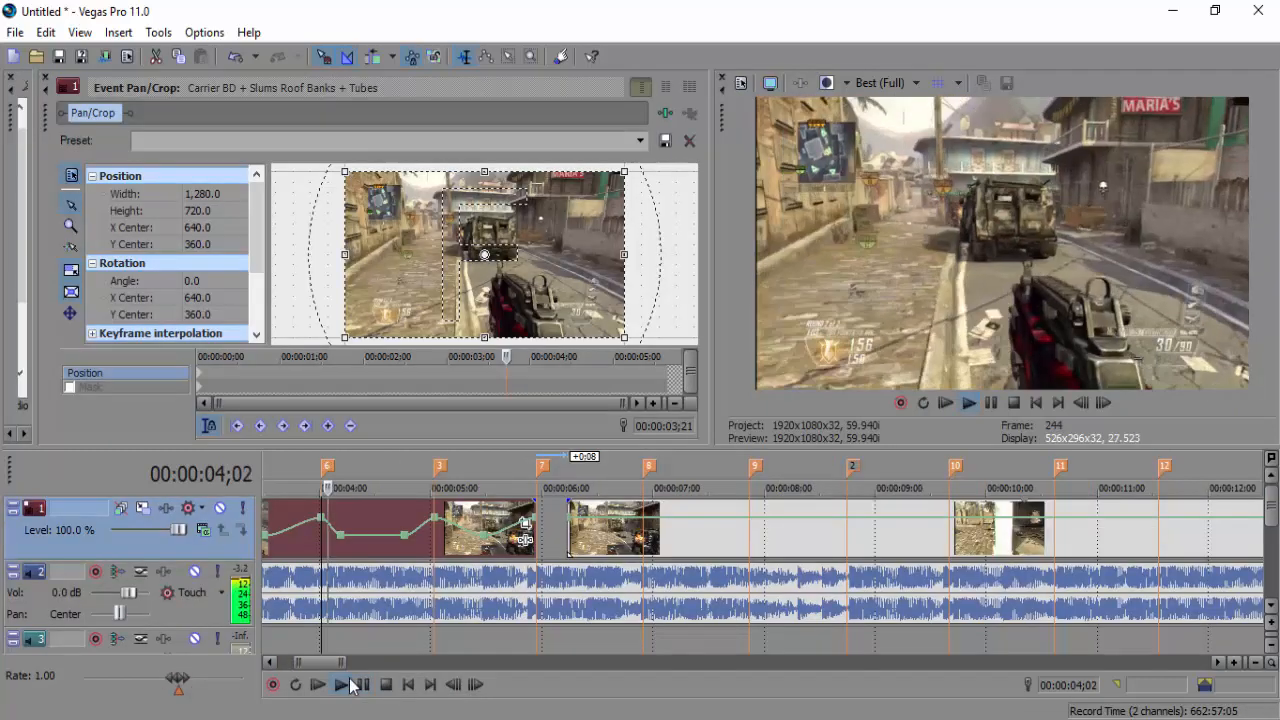
click(362, 685)
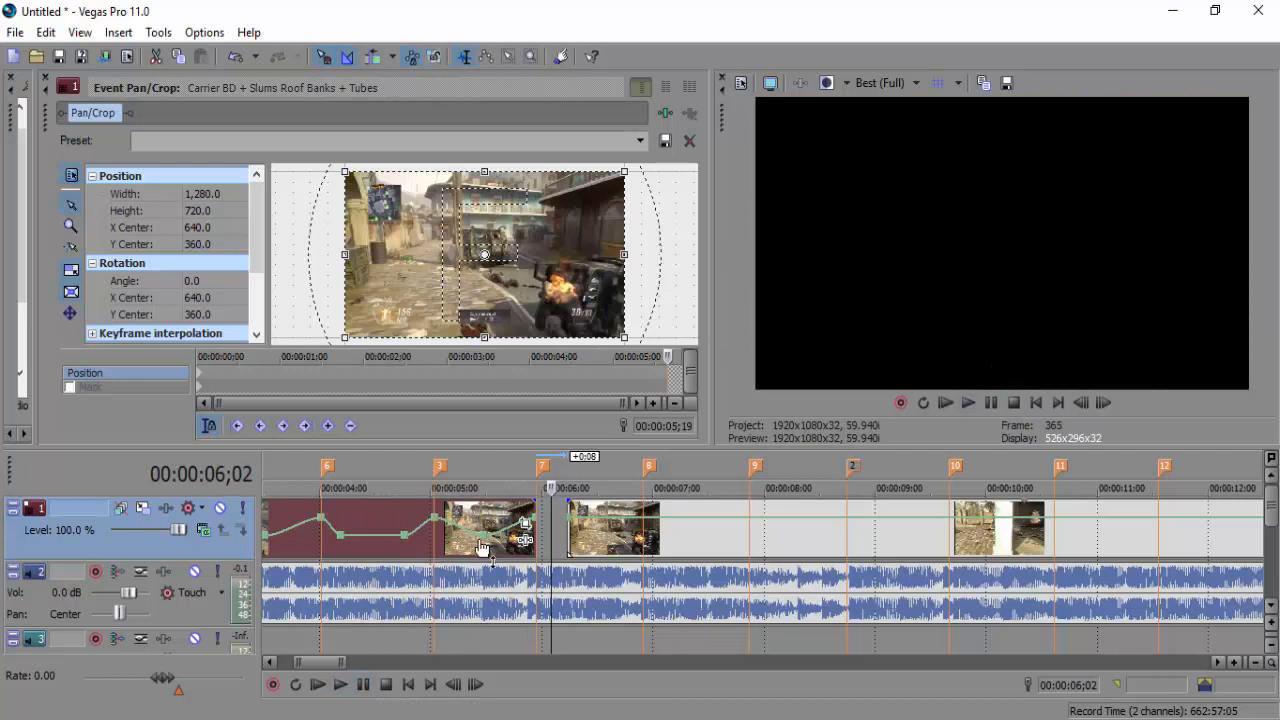
drag(580, 541, 970, 489)
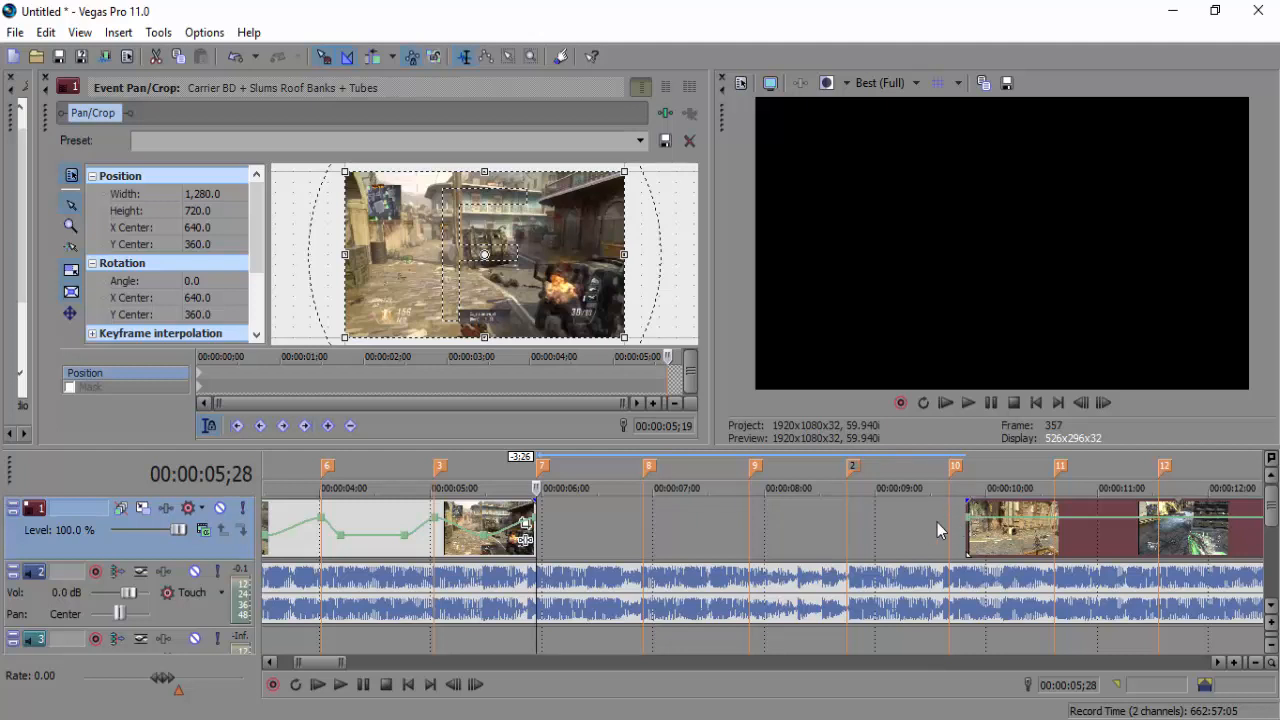
Reset the joining velocity point to normal speed and slide the later events back against the first clip
drag(1007, 553, 742, 541)
right_click(741, 525)
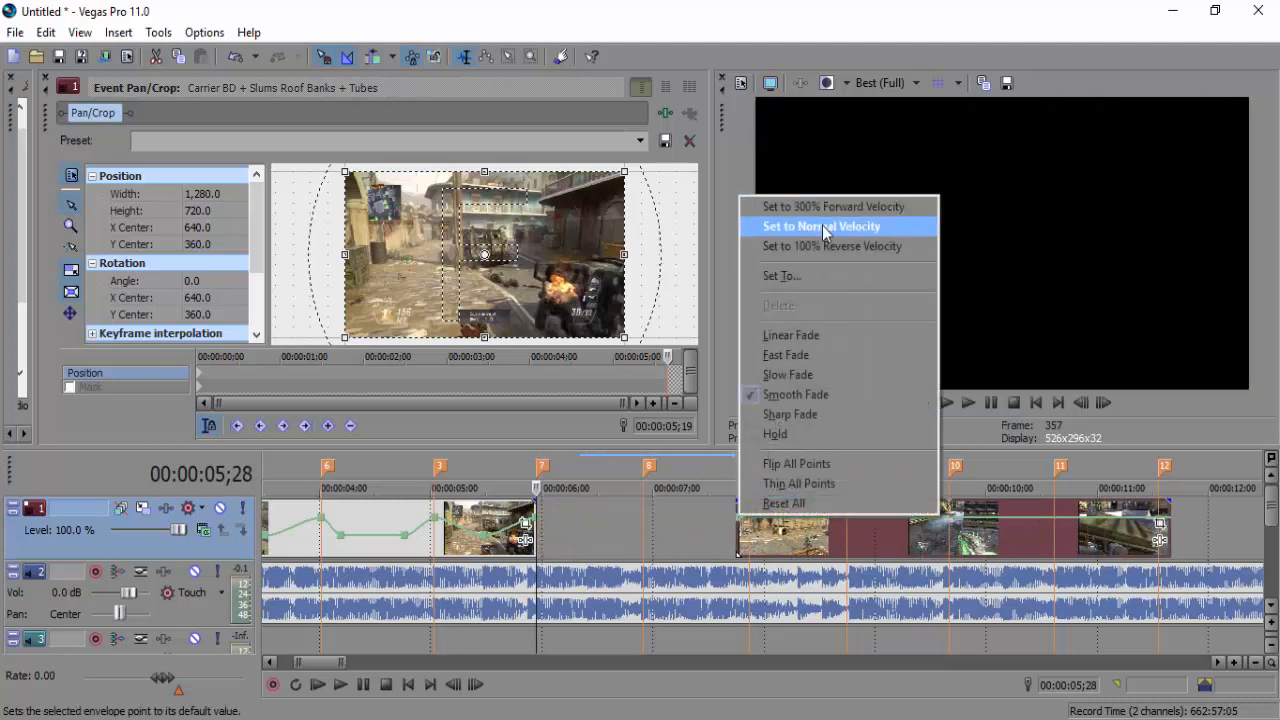
click(785, 227)
drag(740, 538, 547, 535)
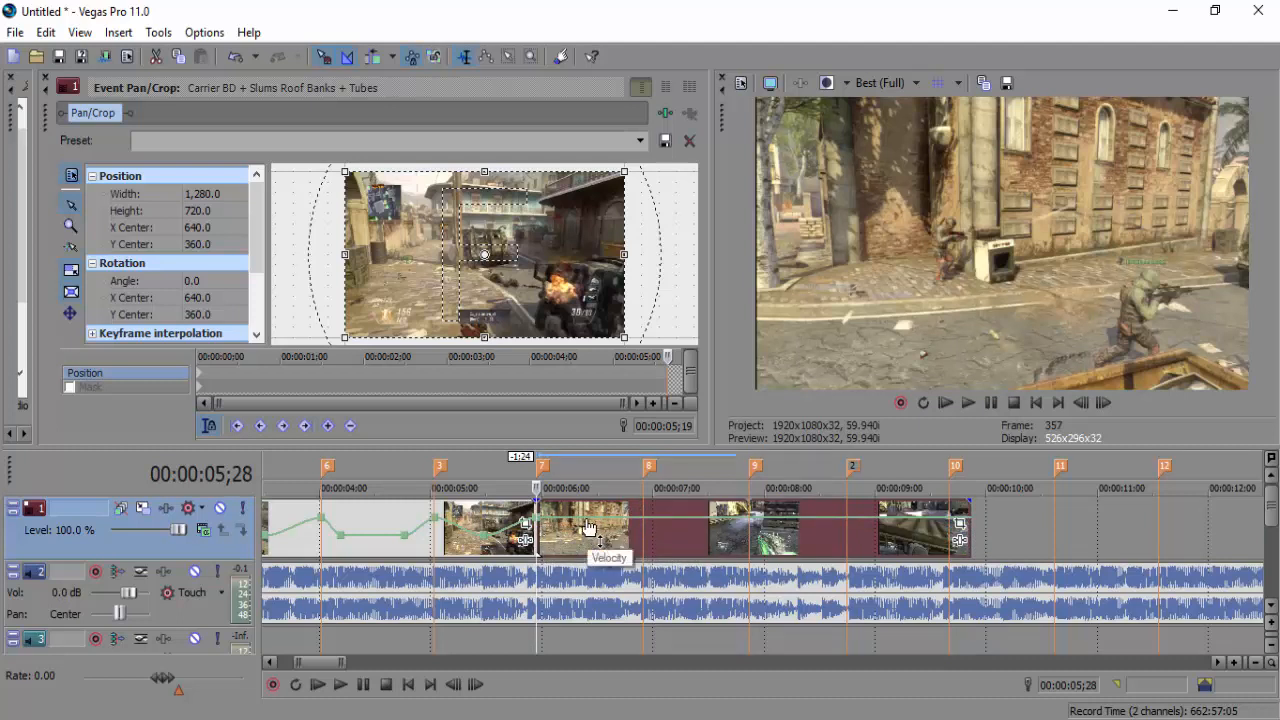
Drop beat markers 14–17 at 06;12, 07;11, 08;09 and 09;06
click(1236, 662)
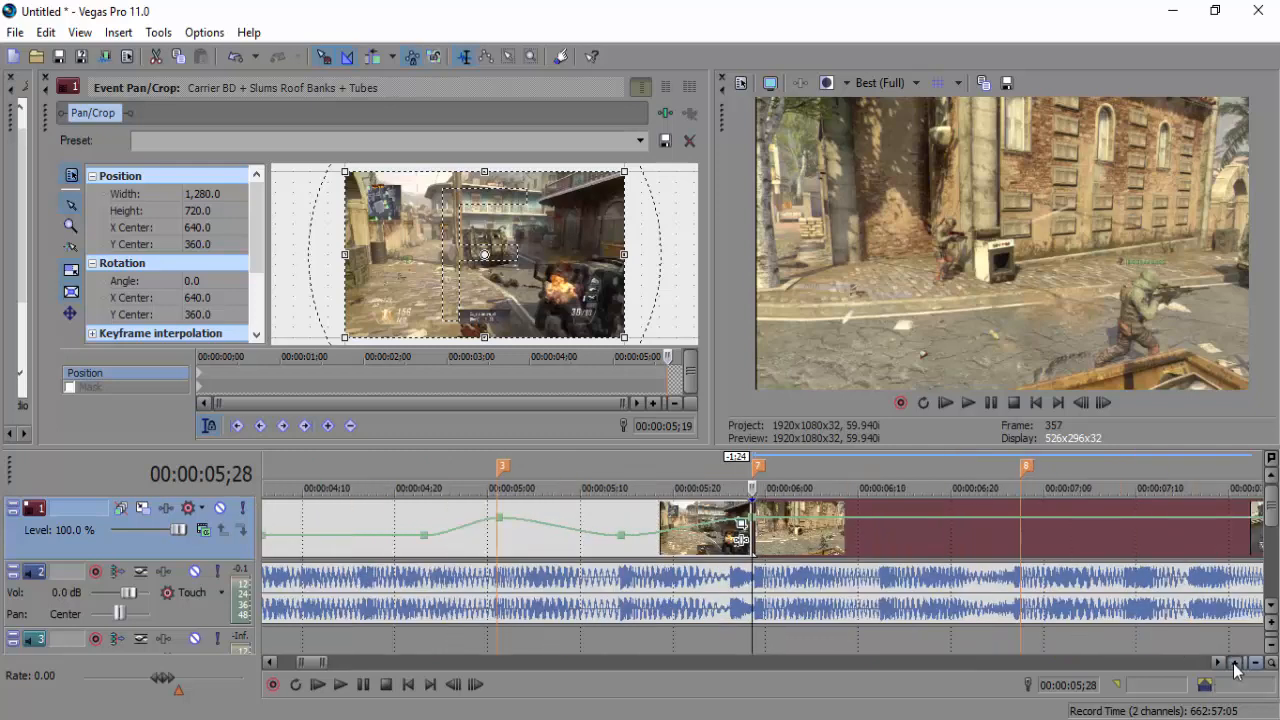
drag(330, 661, 321, 675)
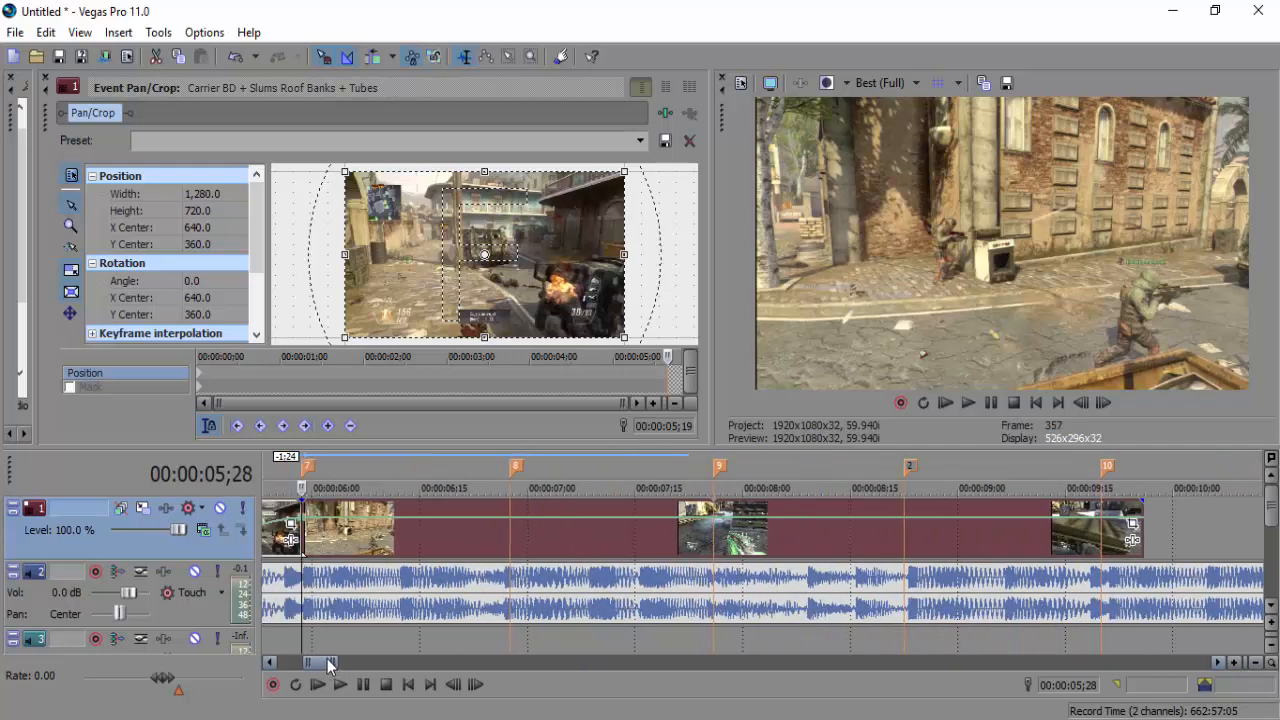
click(401, 566)
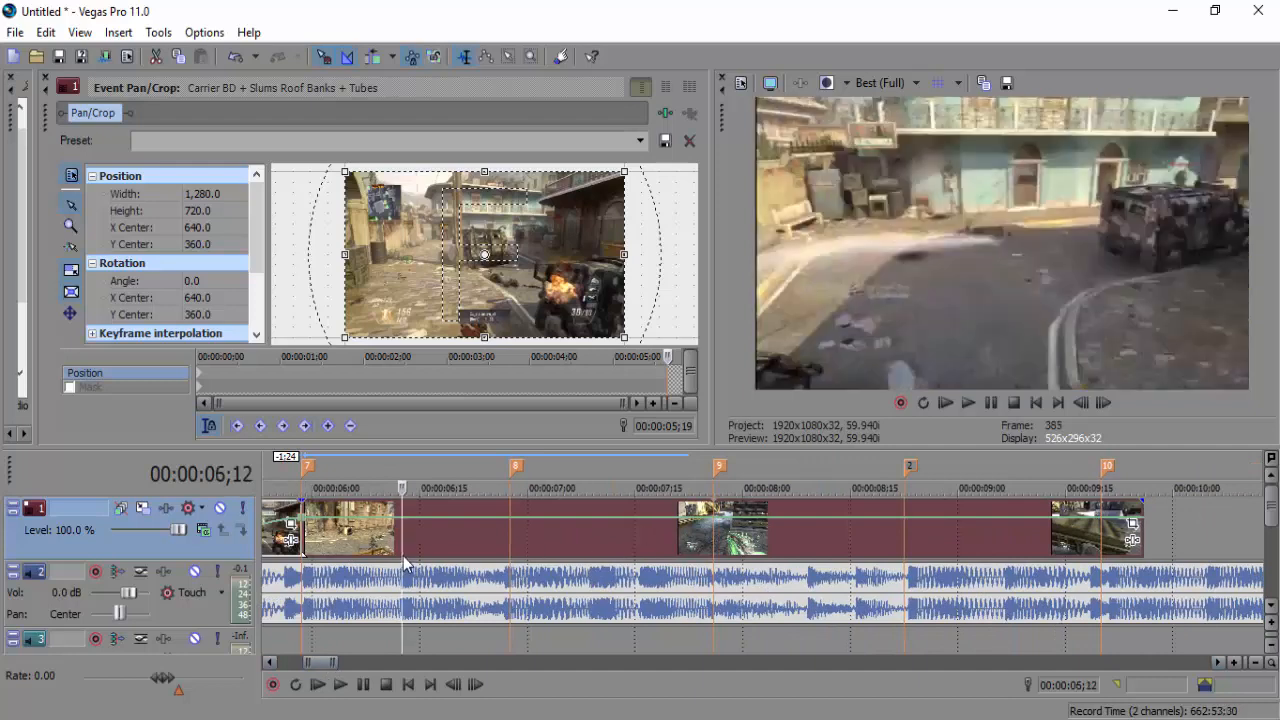
key(m)
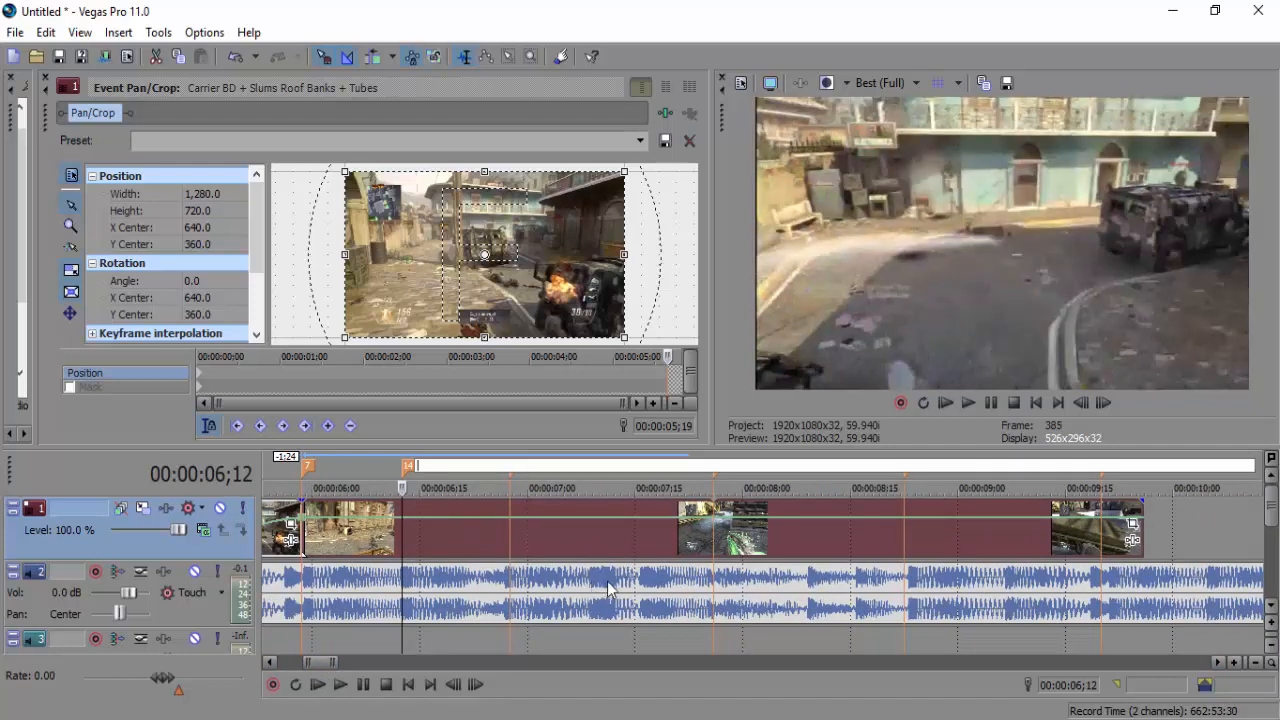
click(634, 583)
click(614, 580)
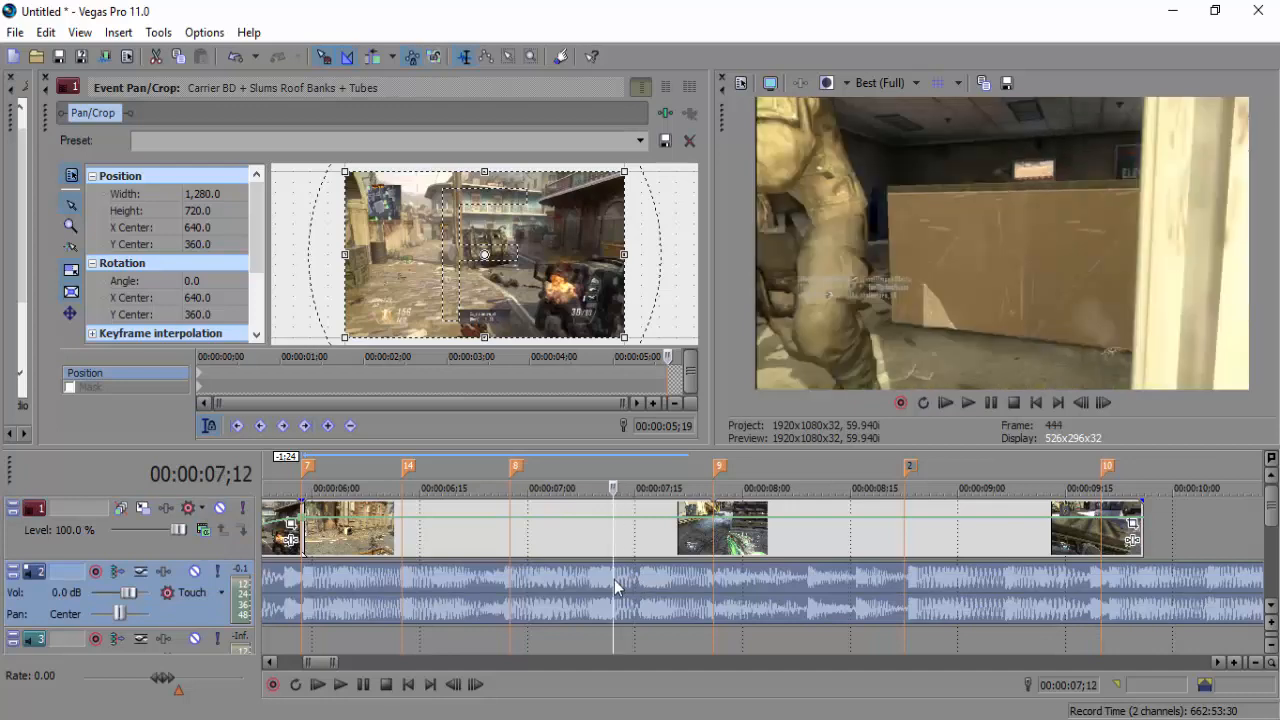
click(611, 578)
key(m)
click(806, 588)
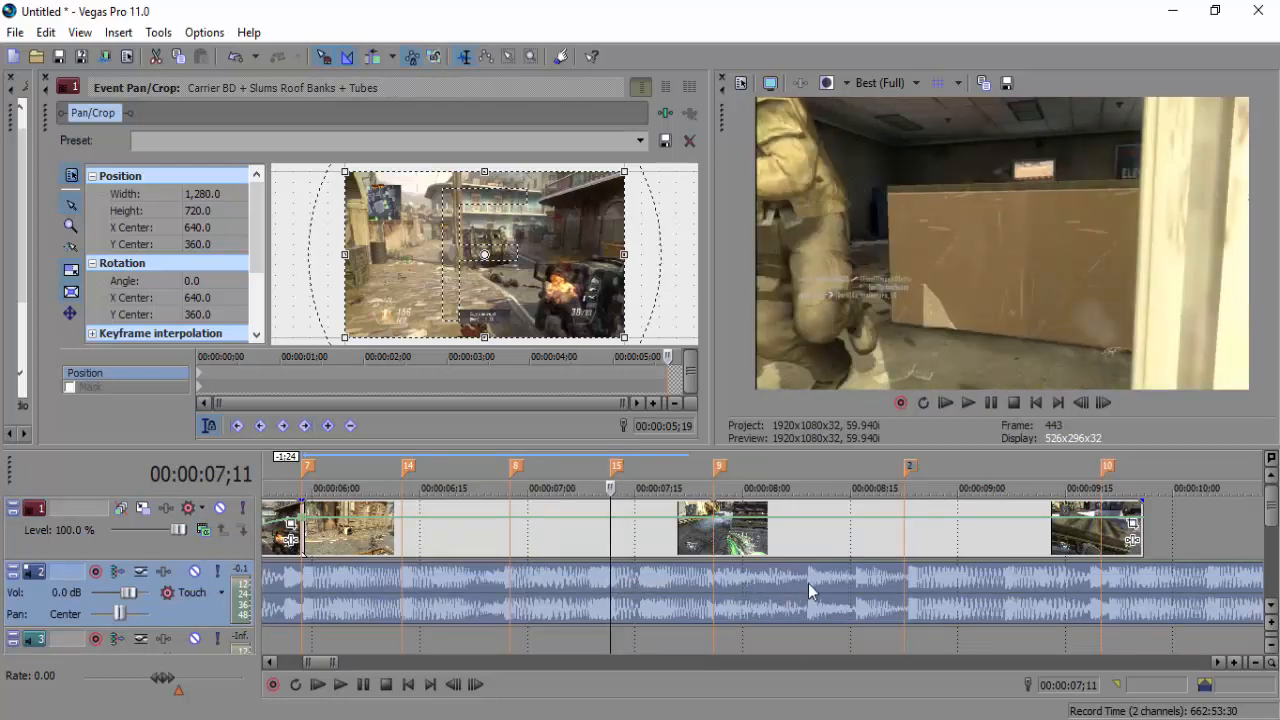
click(808, 583)
key(m)
click(1003, 582)
key(m)
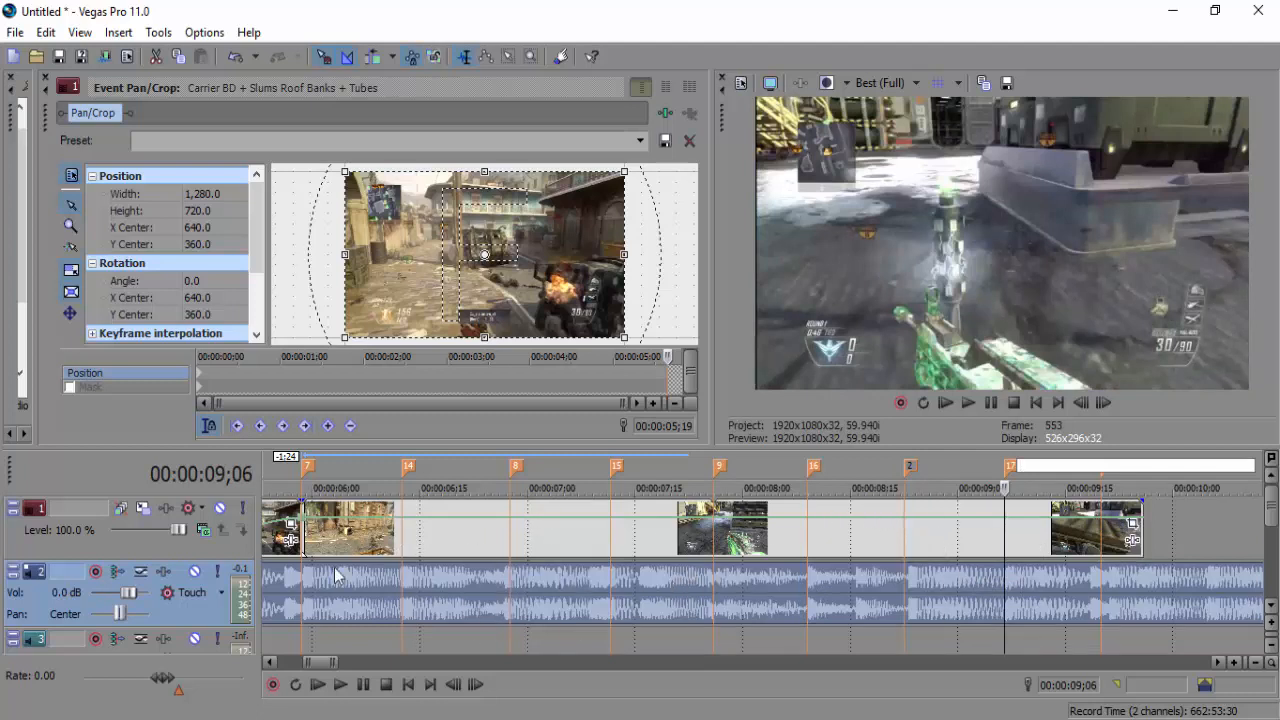
Step the playhead through marker 14, 06;27, marker 15 and 07;25
click(401, 528)
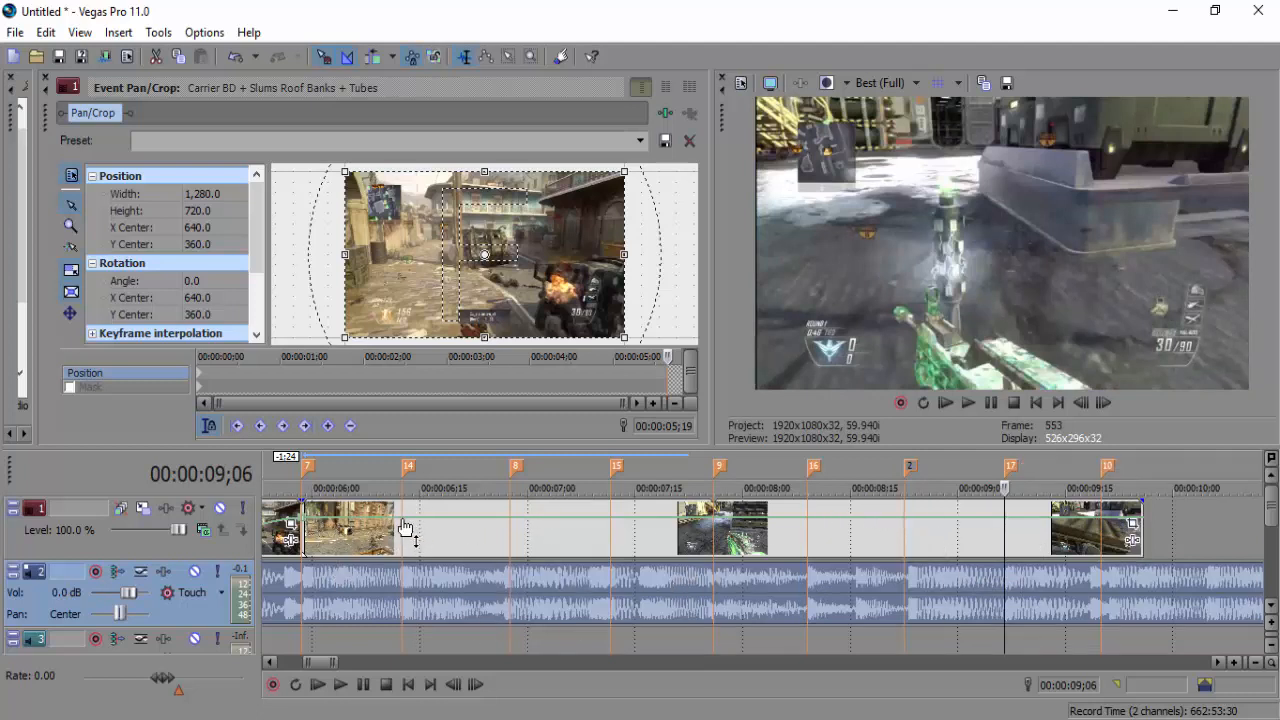
click(401, 528)
click(511, 528)
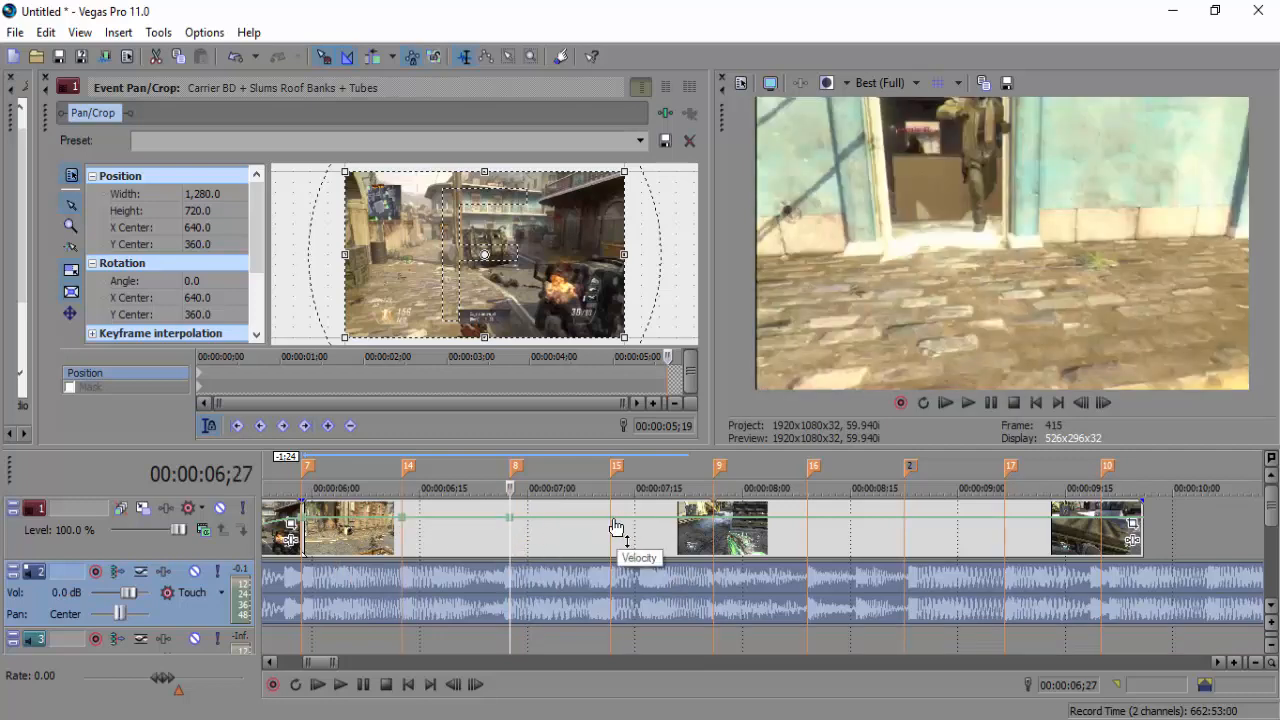
click(608, 528)
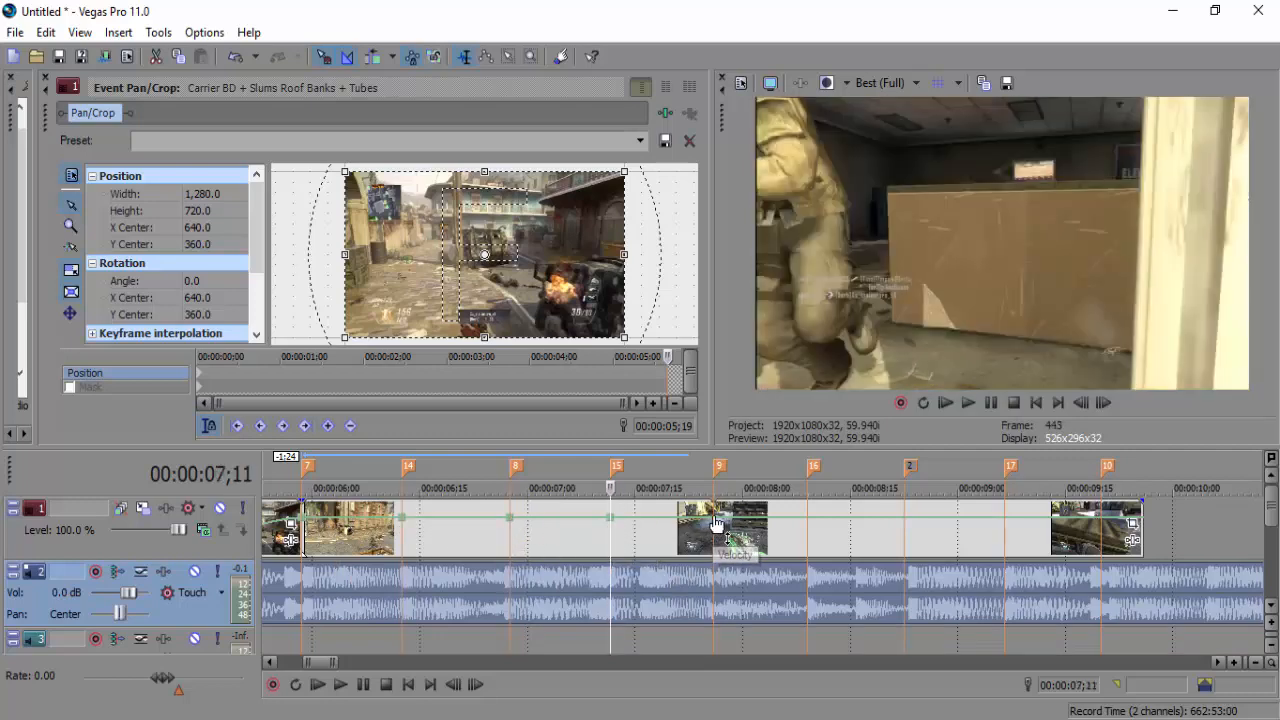
click(712, 528)
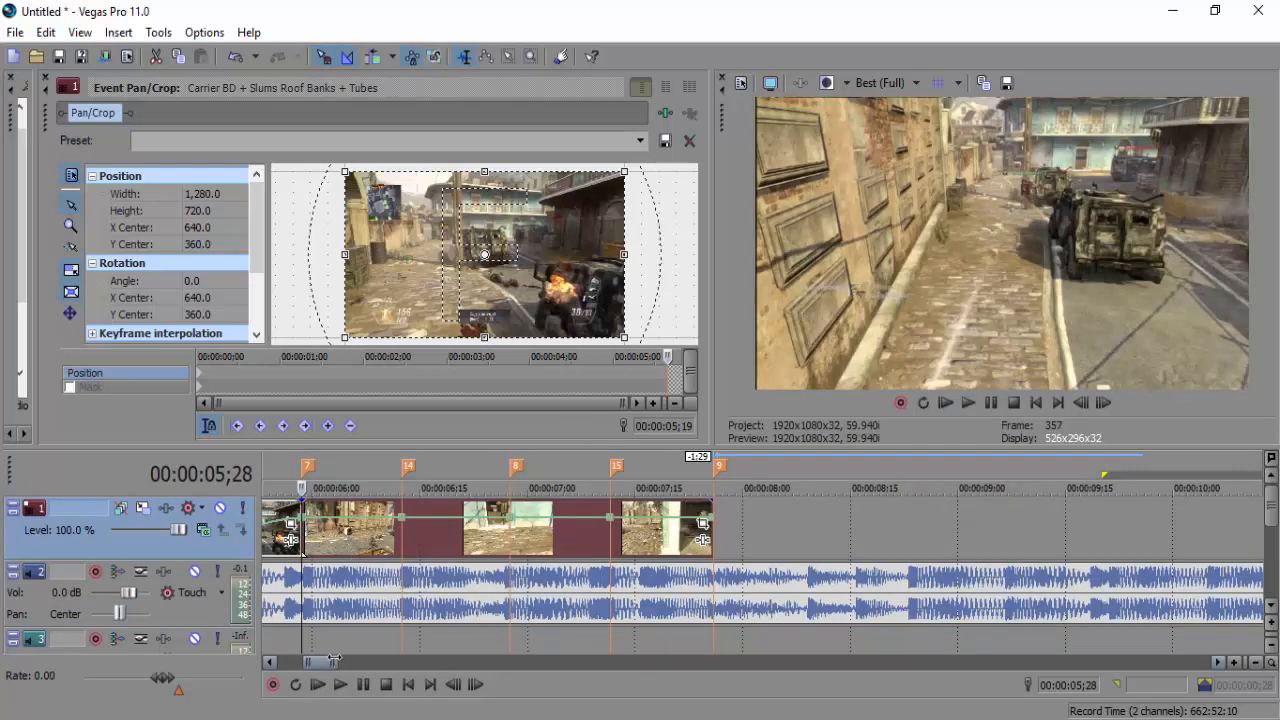
Add a 38% velocity dip between markers 7 and 14, shaped with linear and slow fade curves
drag(333, 660, 327, 655)
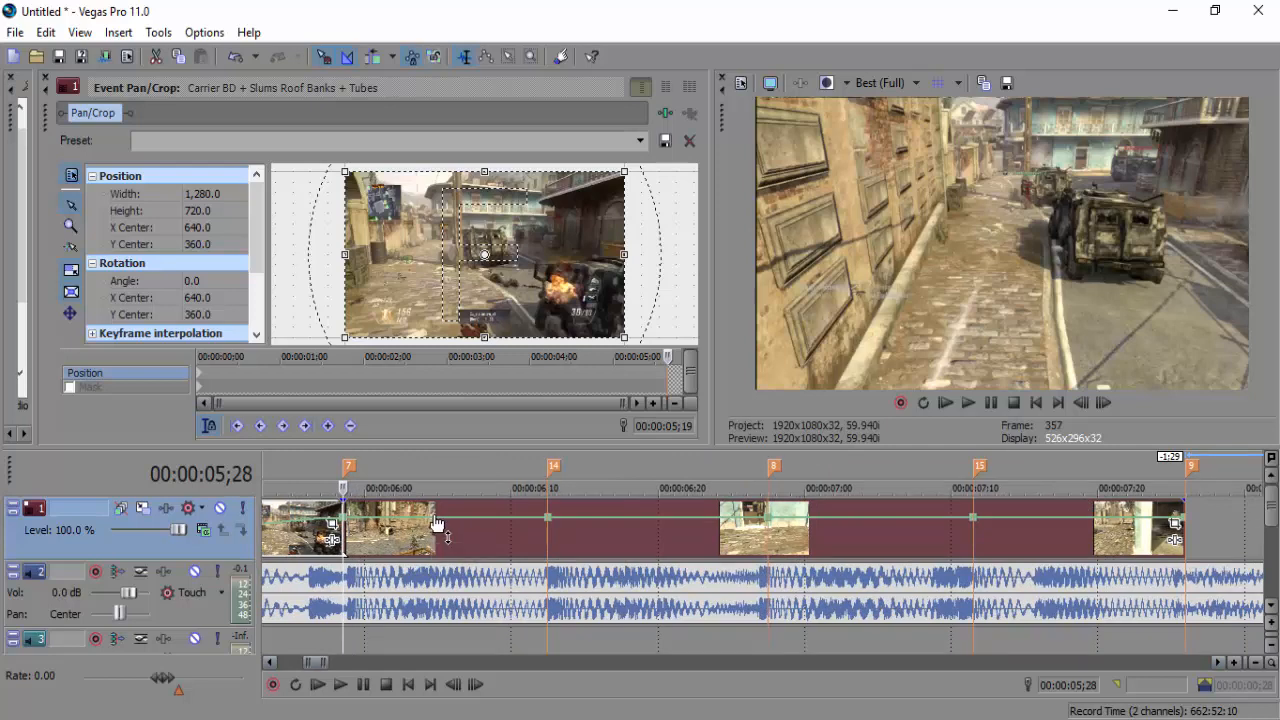
click(436, 525)
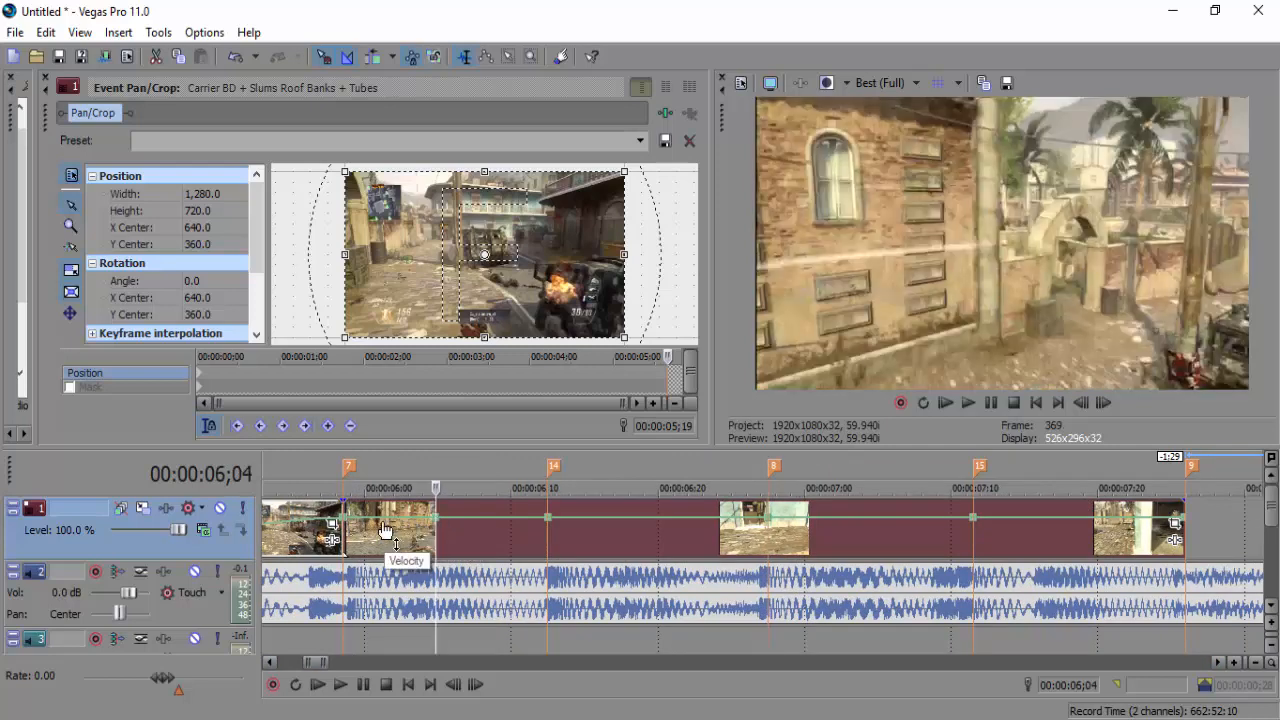
double_click(385, 522)
drag(385, 522, 388, 545)
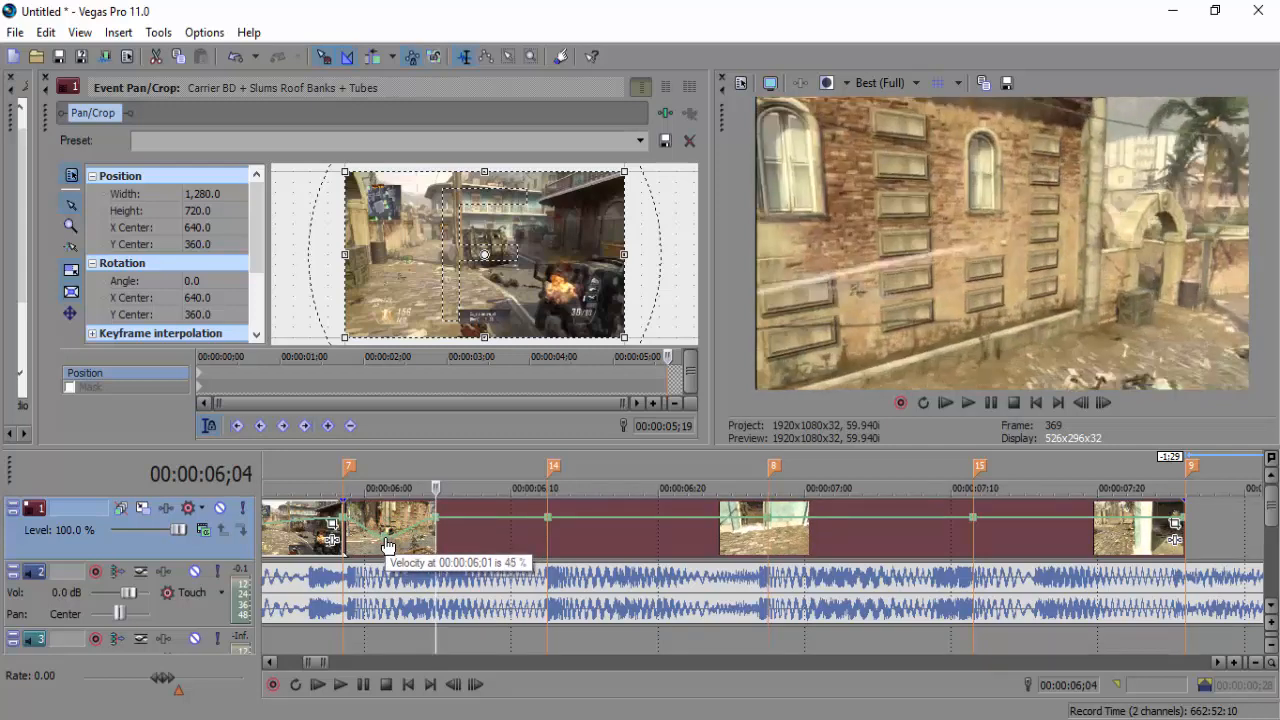
right_click(370, 523)
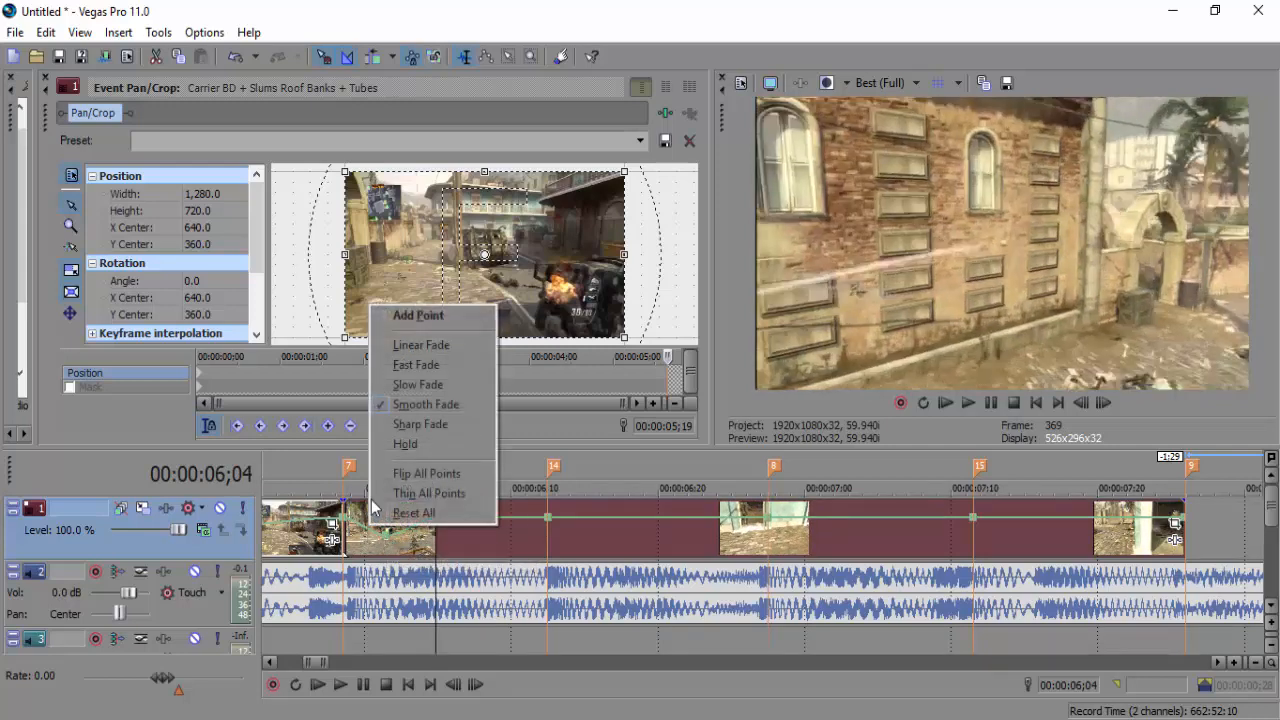
click(414, 345)
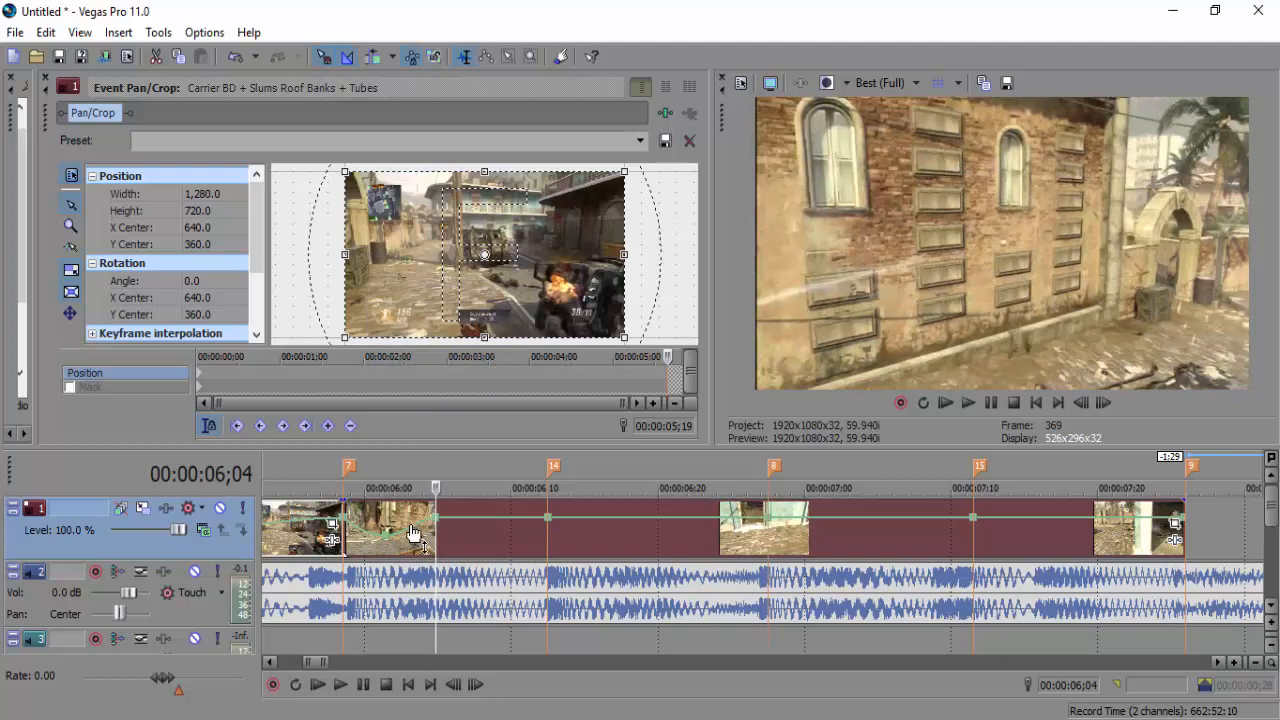
right_click(411, 530)
click(460, 382)
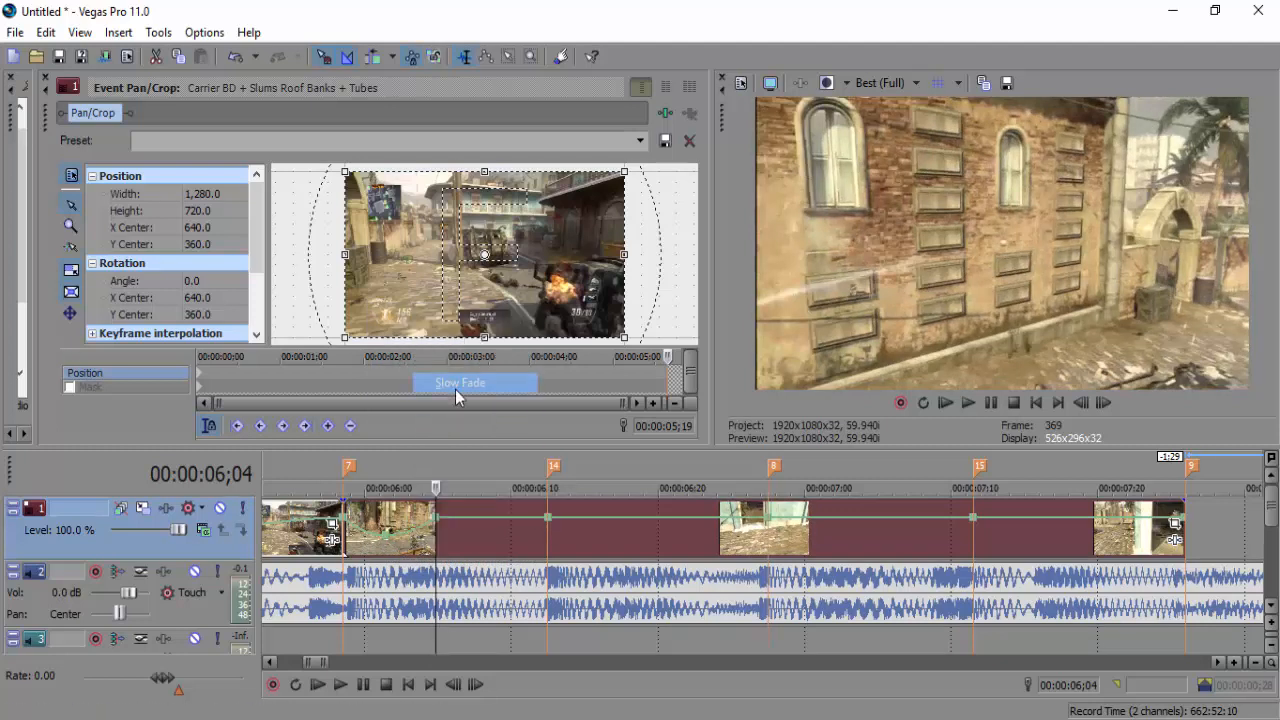
Frame-step from 05;28 to check the slowdown, then add a second 38% velocity point at 06;08
click(347, 540)
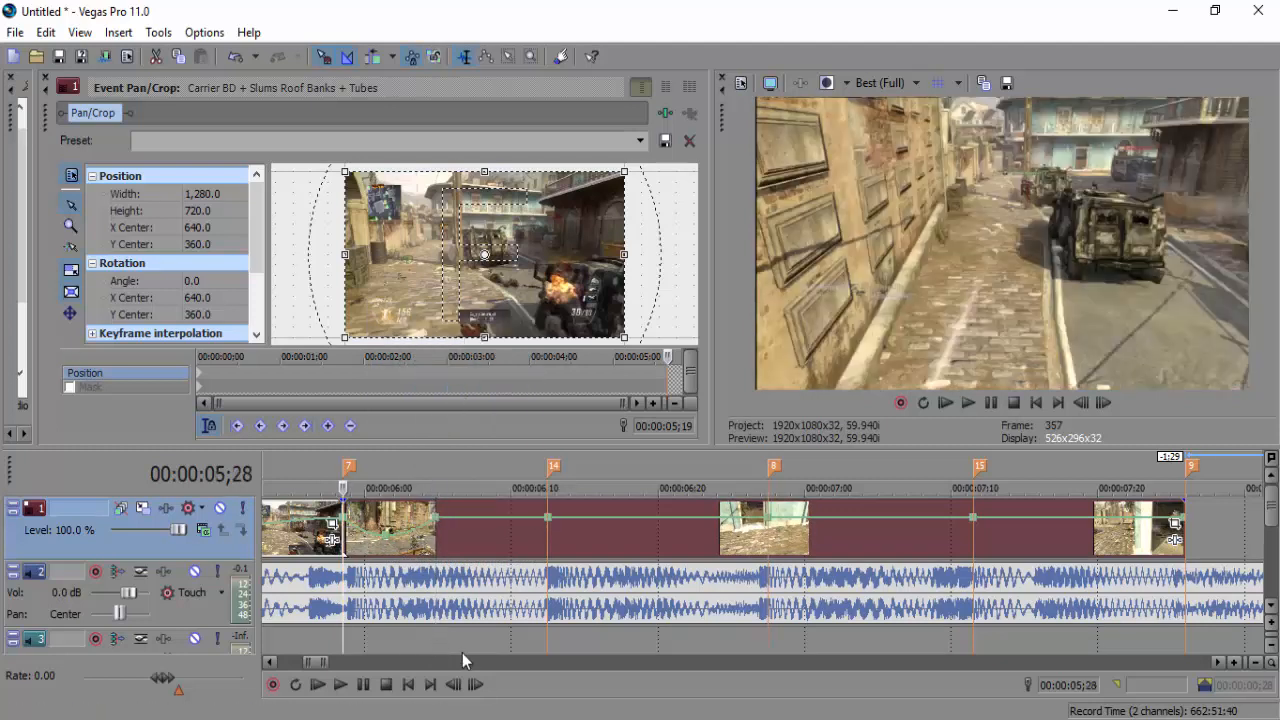
click(476, 686)
click(476, 686)
click(476, 686)
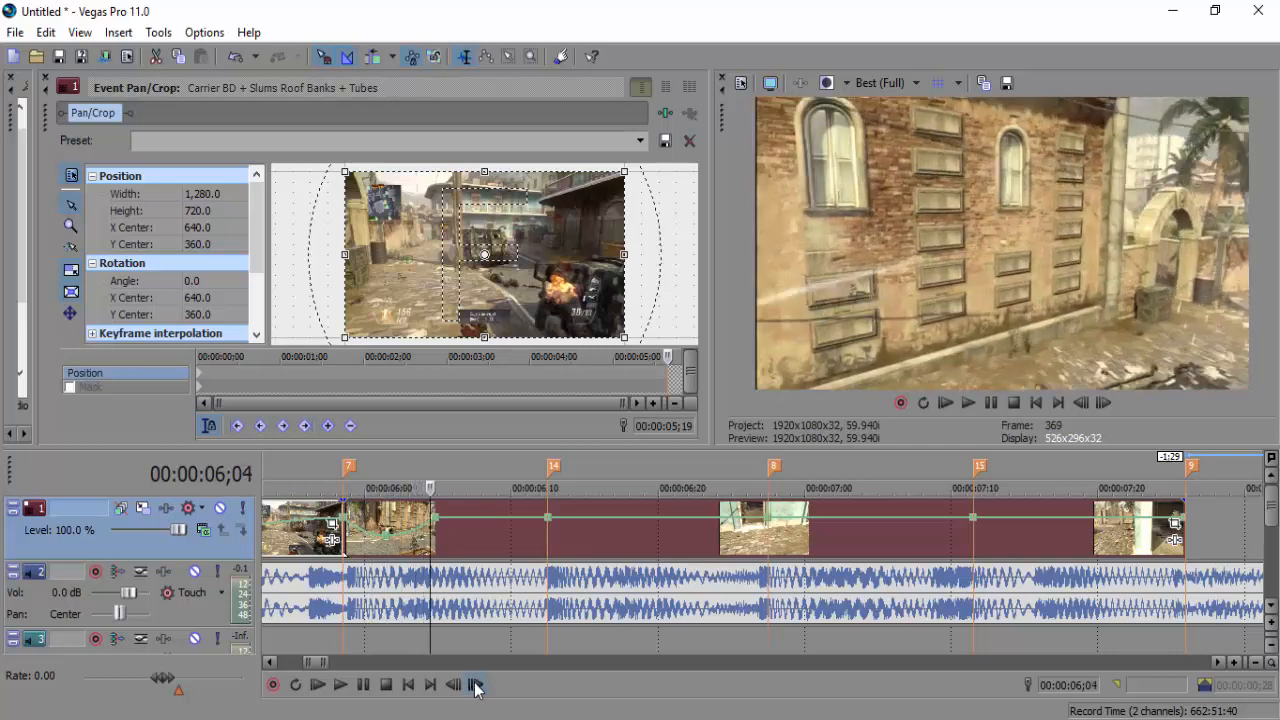
click(476, 686)
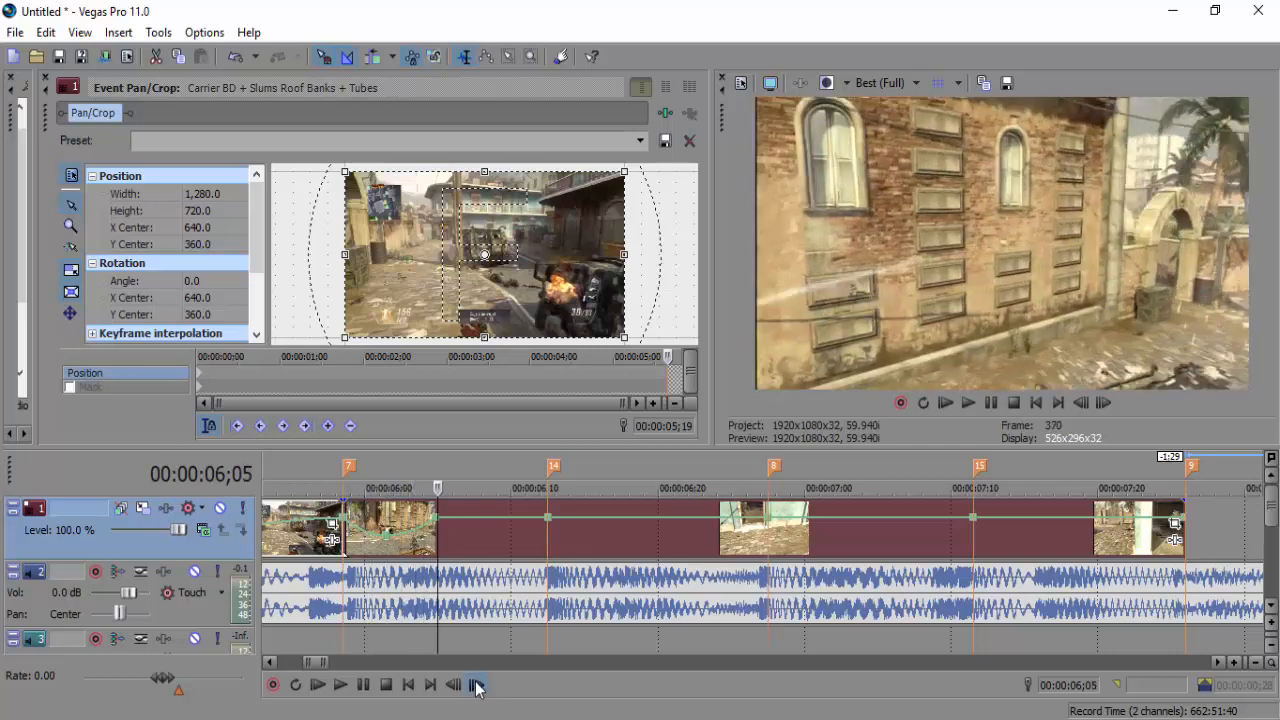
double_click(489, 517)
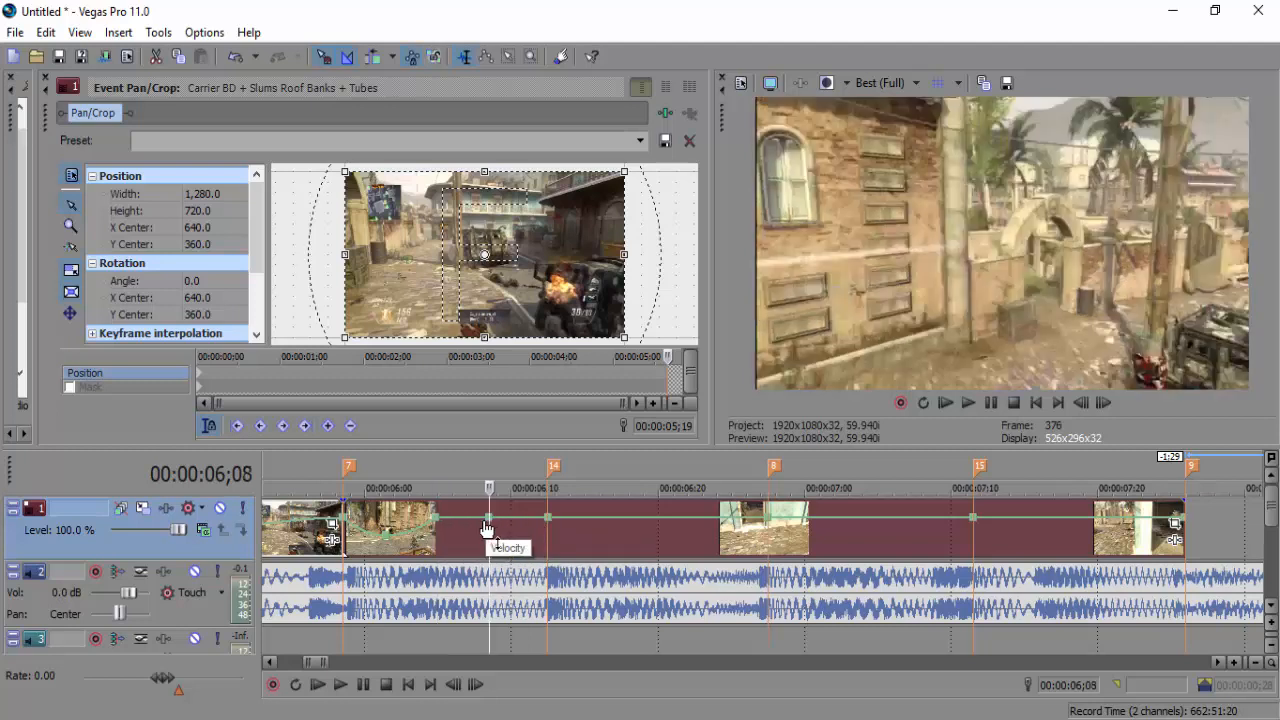
drag(489, 518, 490, 543)
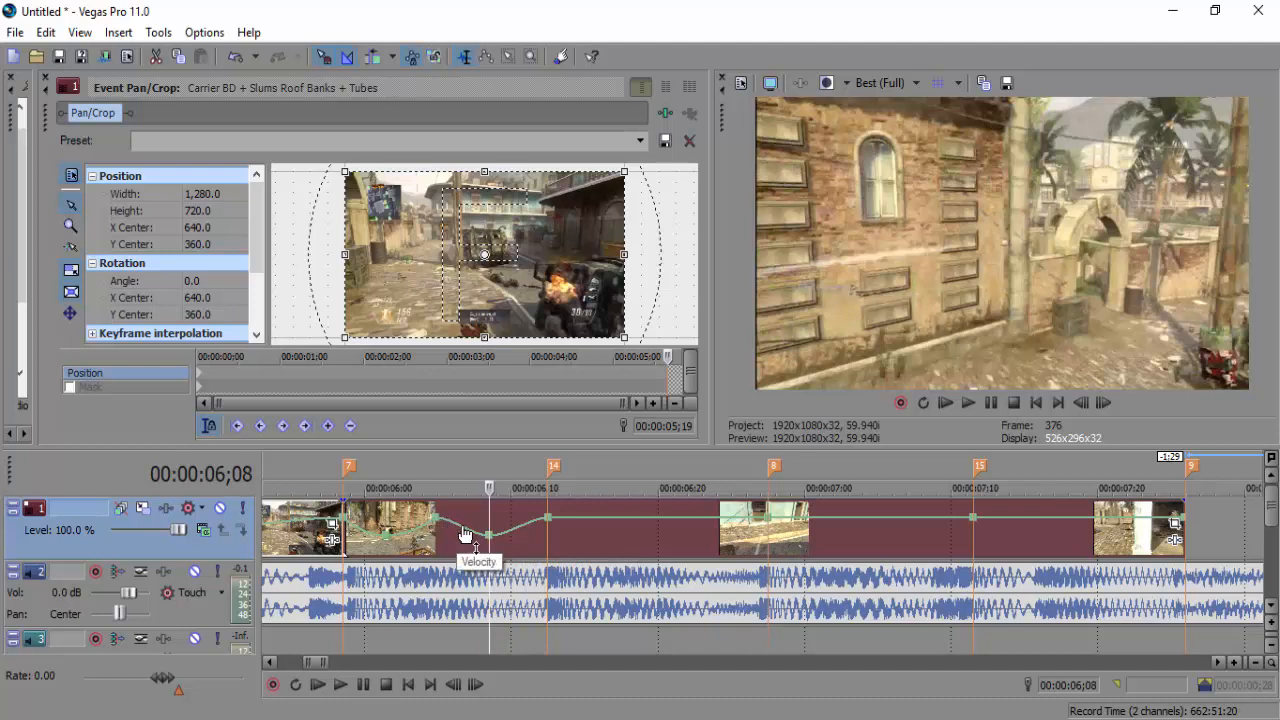
Give the dip's falling segment a fast fade and its rising segment a slow fade
right_click(462, 535)
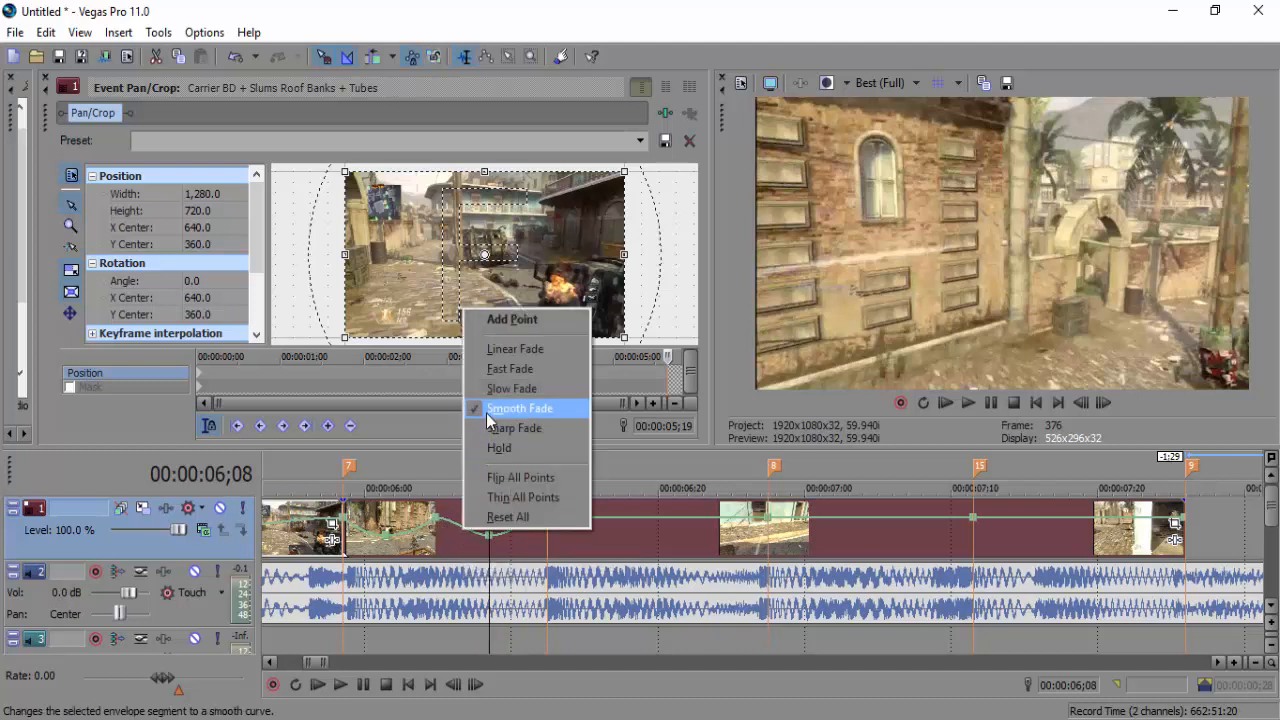
click(494, 374)
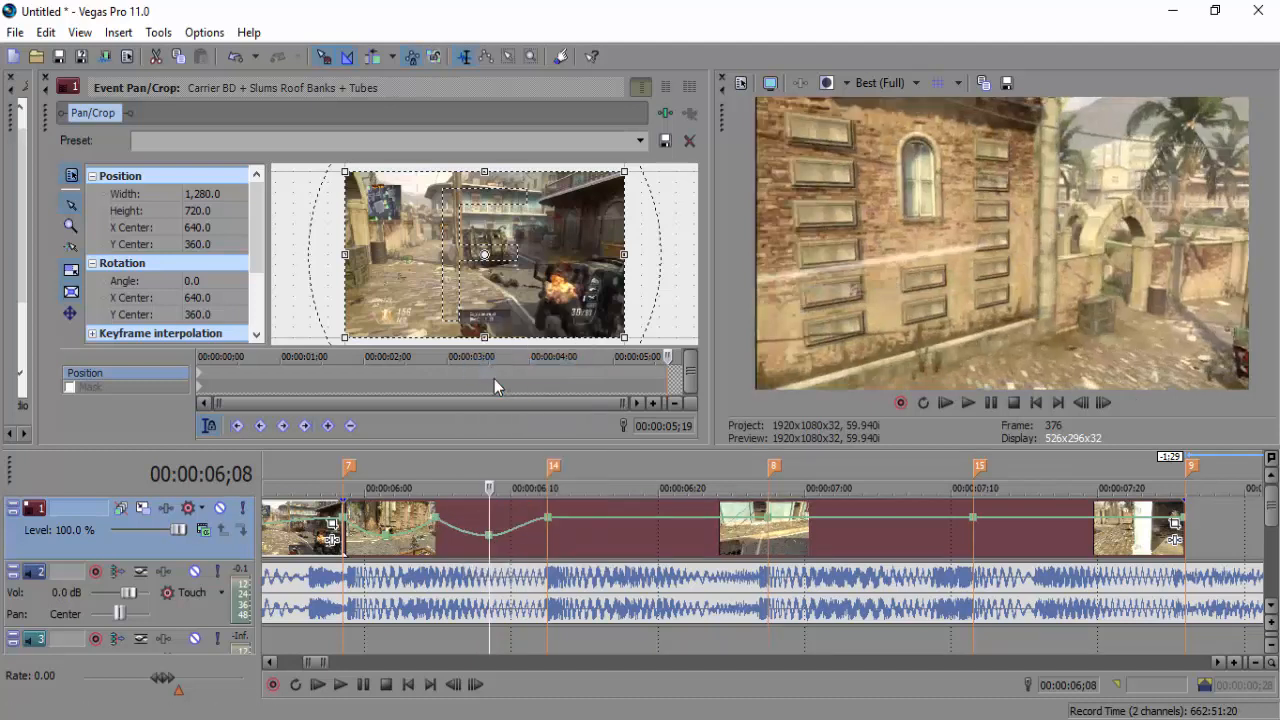
right_click(519, 528)
click(545, 388)
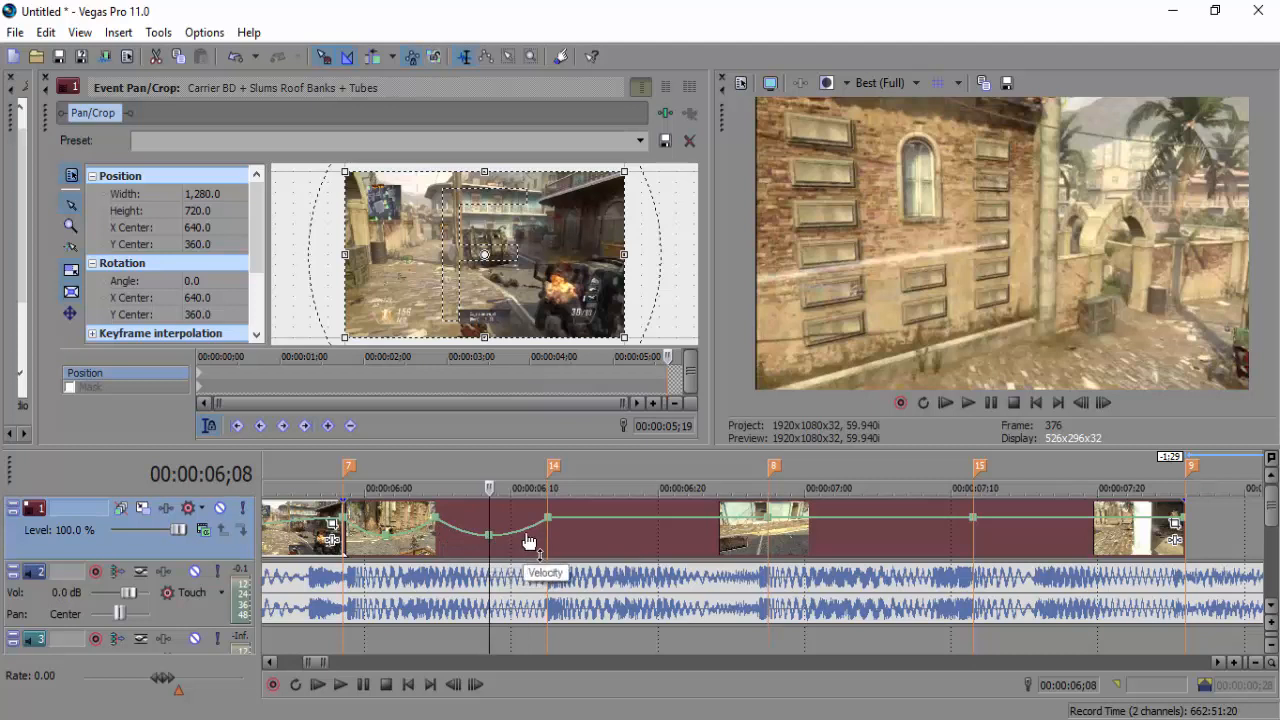
Add the next velocity dip near 06;19 and curve its segments, including a smooth fade
click(653, 524)
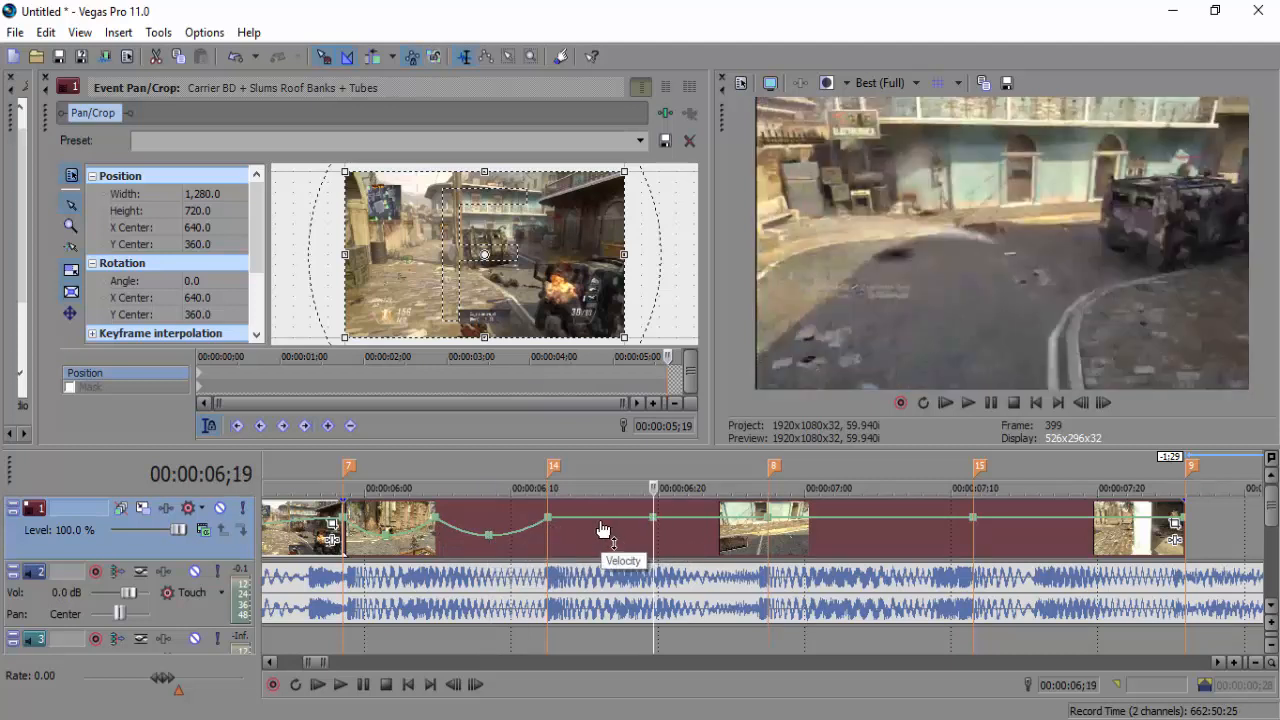
double_click(600, 520)
drag(600, 520, 600, 537)
right_click(577, 525)
click(606, 405)
right_click(629, 528)
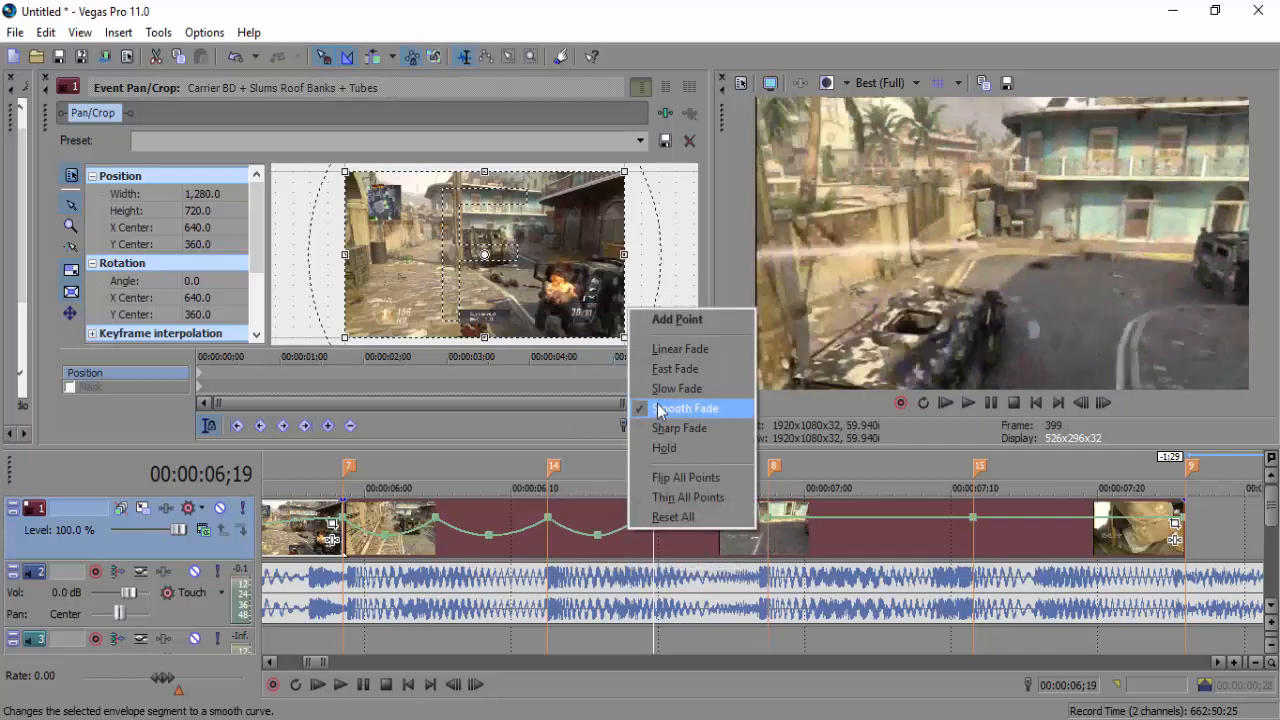
click(658, 408)
right_click(685, 527)
click(730, 365)
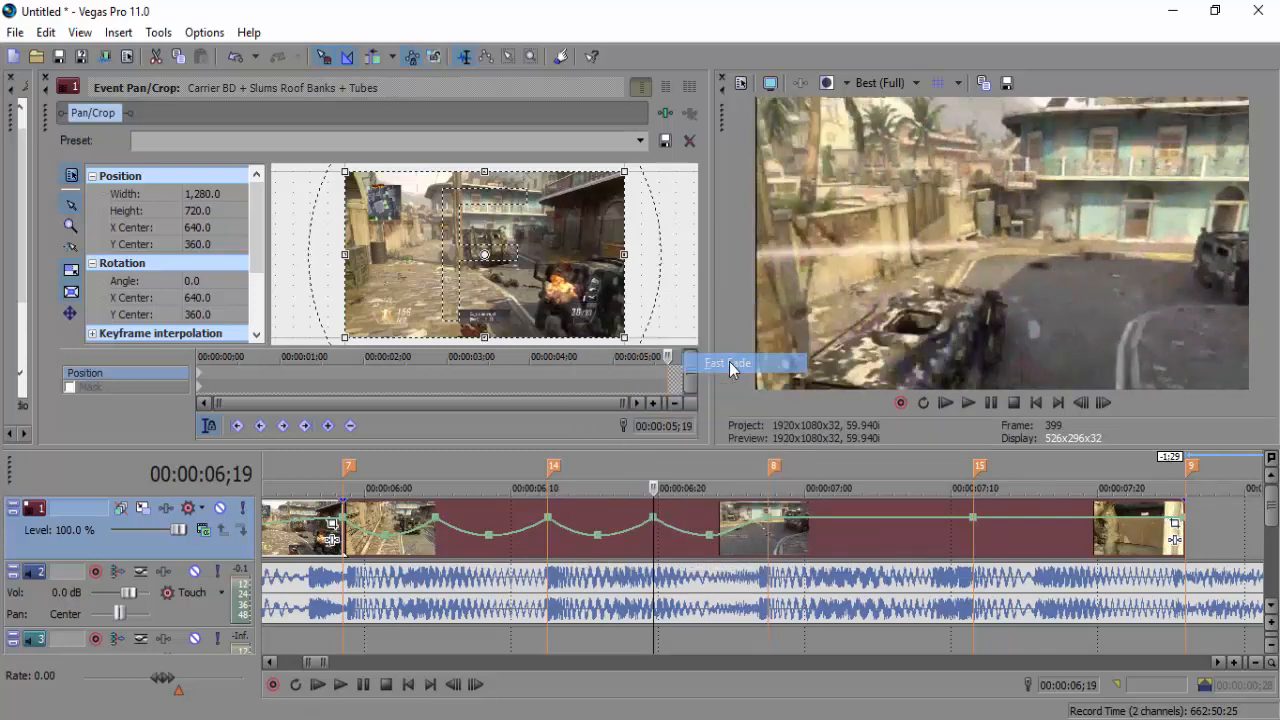
Add a velocity point at marker 8 with dips on either side, one at 52%, plus fade curves
click(768, 537)
double_click(869, 520)
double_click(818, 520)
drag(818, 520, 812, 539)
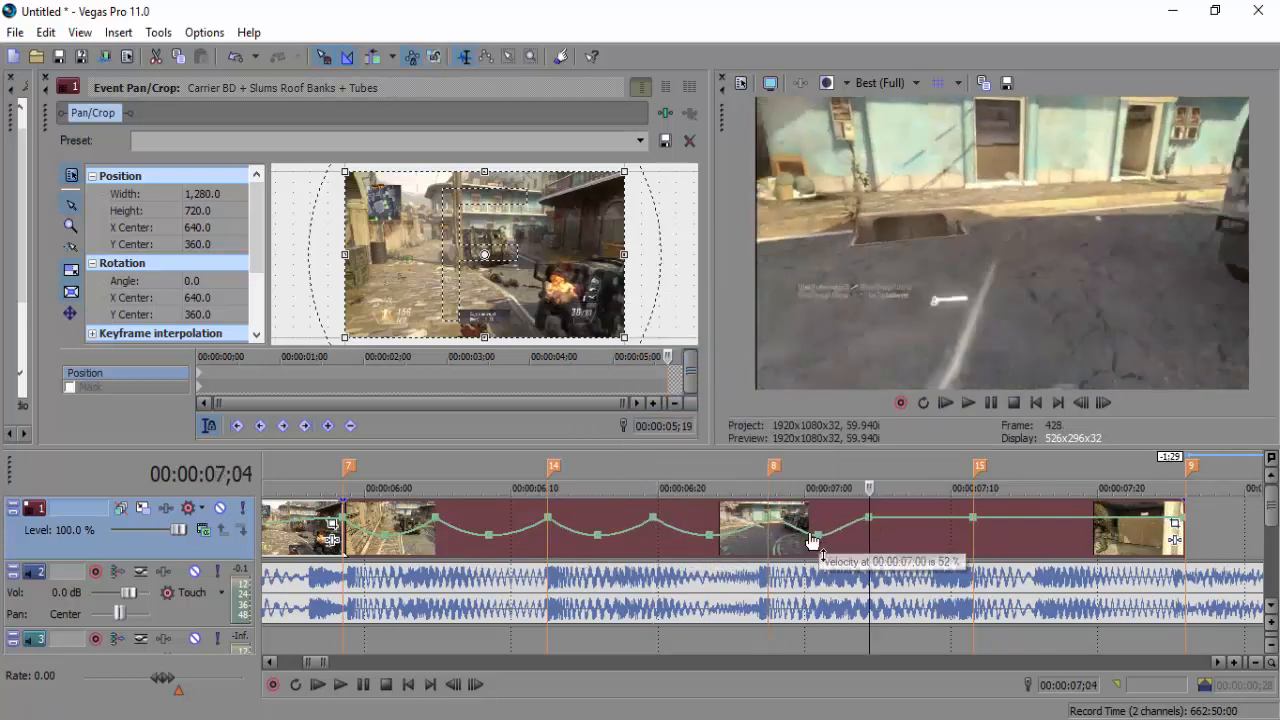
right_click(790, 524)
click(824, 365)
right_click(838, 534)
click(868, 394)
double_click(922, 520)
drag(922, 520, 923, 540)
right_click(895, 524)
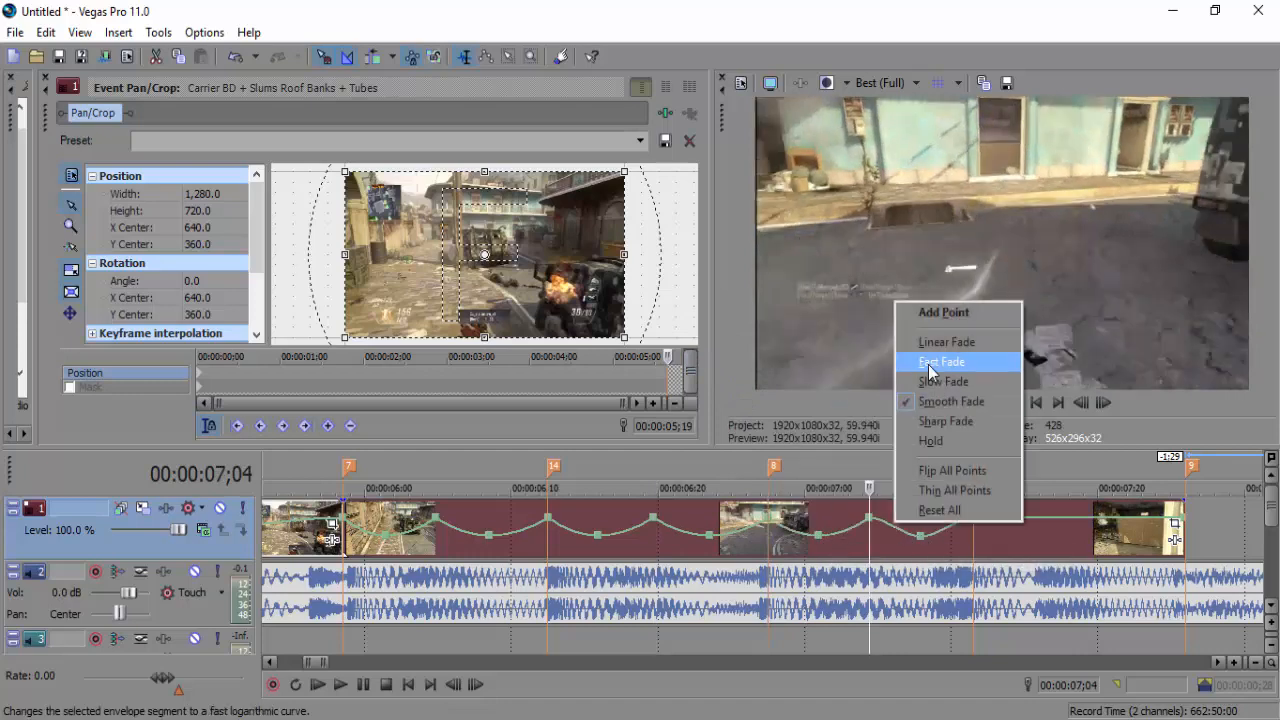
click(929, 371)
Add a velocity point at marker 15 and a final dip, curving its falling segment
click(1043, 535)
double_click(1084, 520)
double_click(1028, 520)
drag(1028, 520, 1026, 542)
right_click(1001, 527)
click(1034, 372)
right_click(1060, 530)
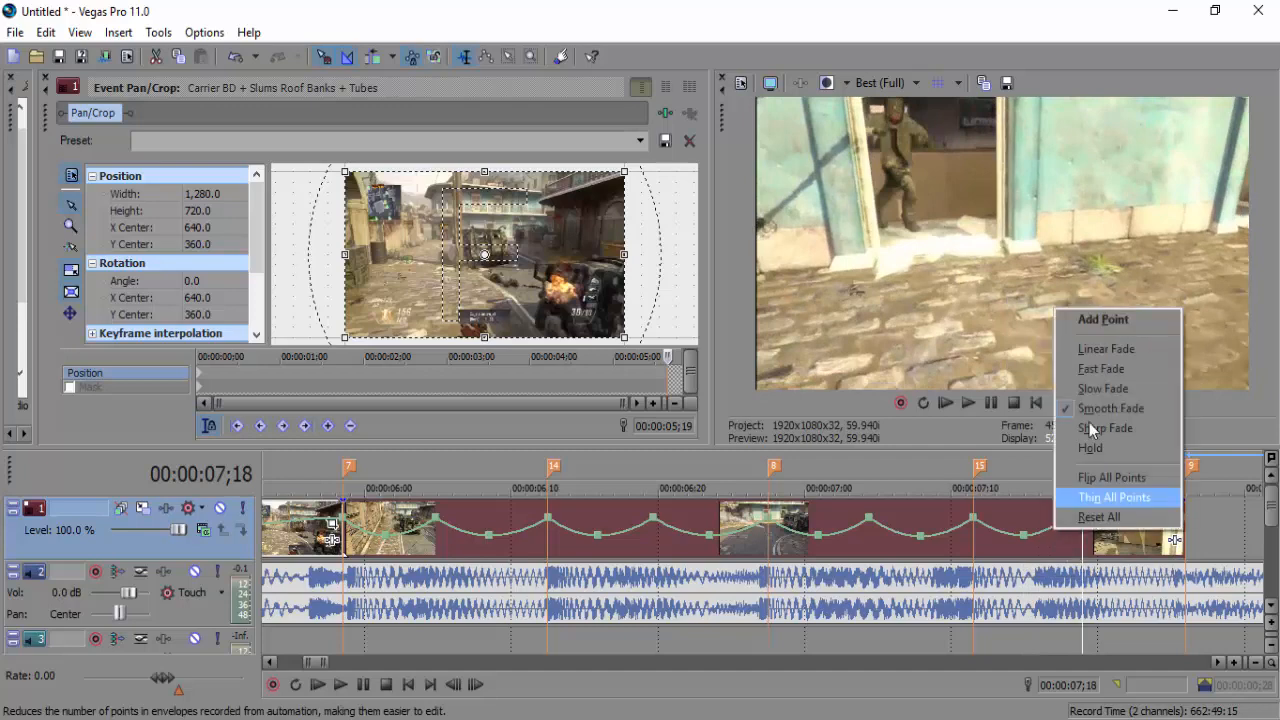